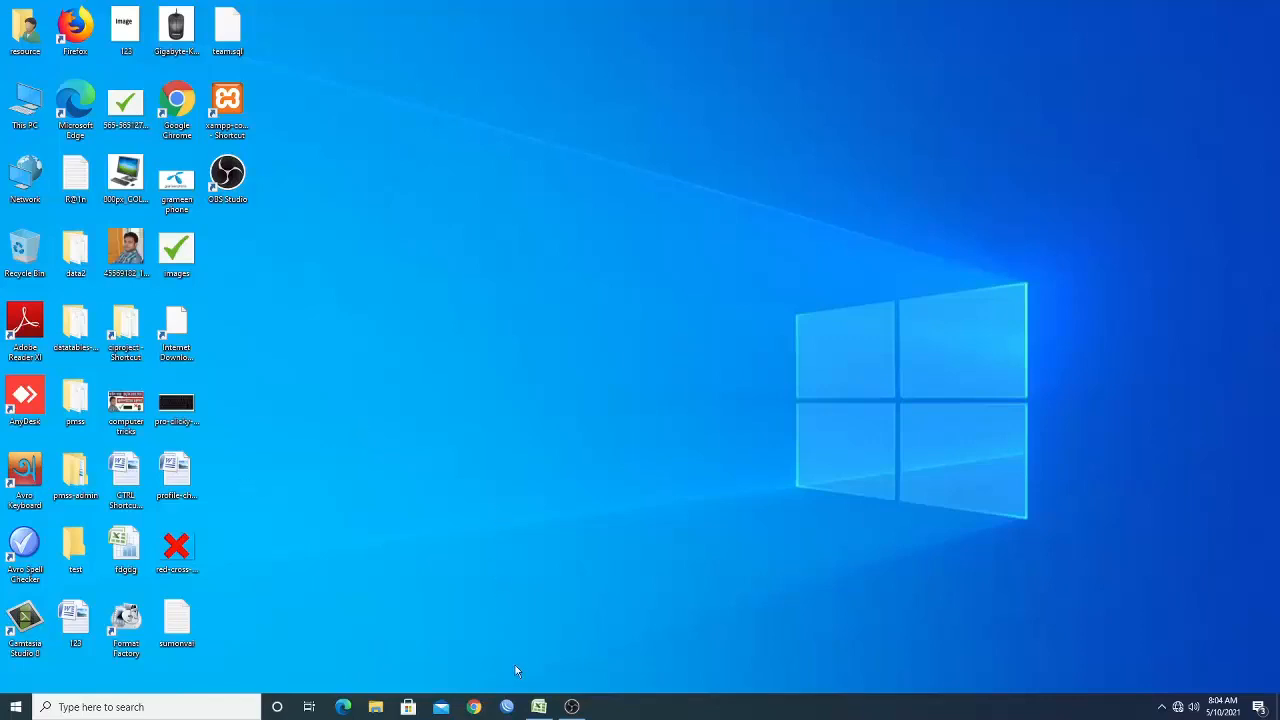
Switch to the Excel workbook and browse the name lists in columns D and E.
{"action": "left_click", "coordinate": [538, 707]}
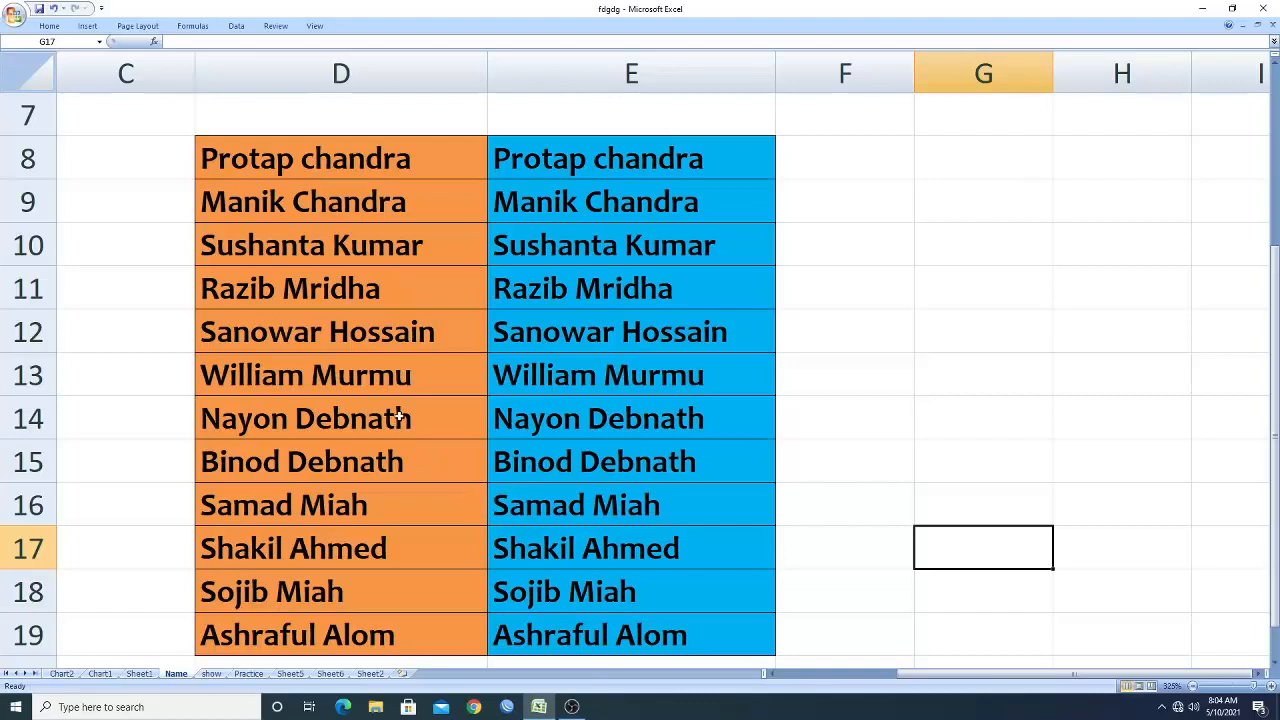
{"action": "left_click", "coordinate": [293, 67]}
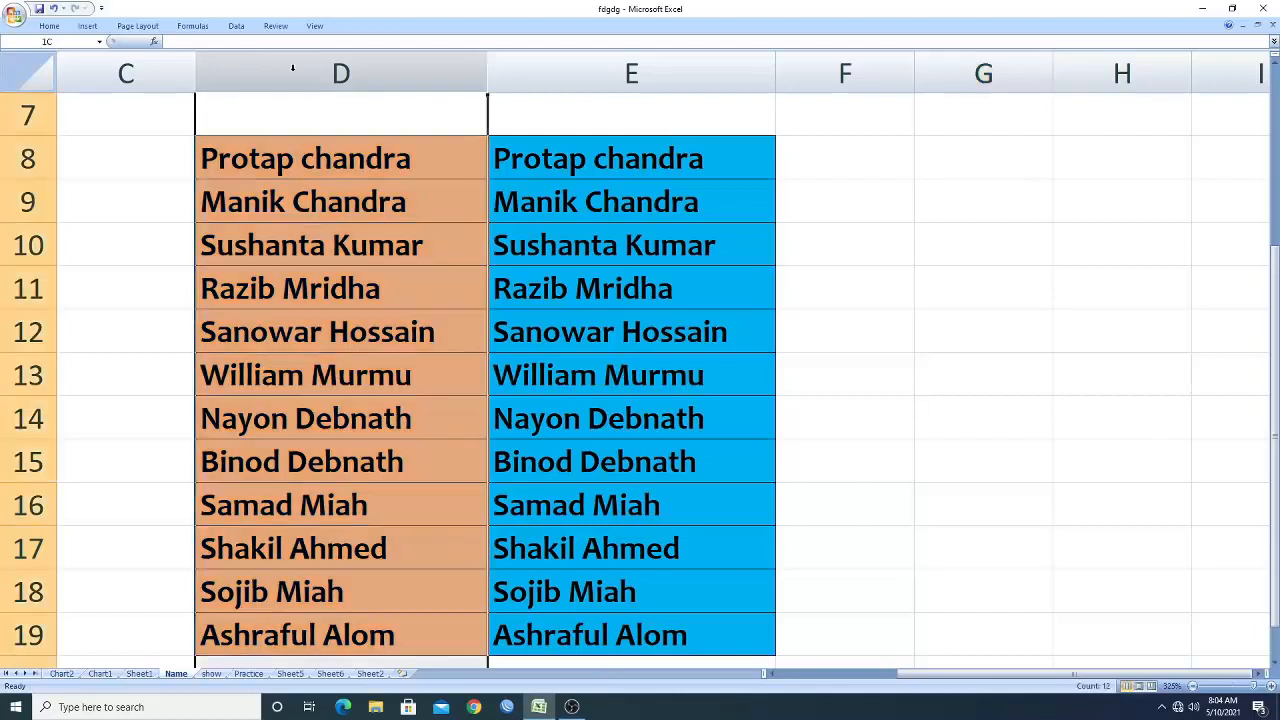
{"action": "left_click", "coordinate": [134, 74]}
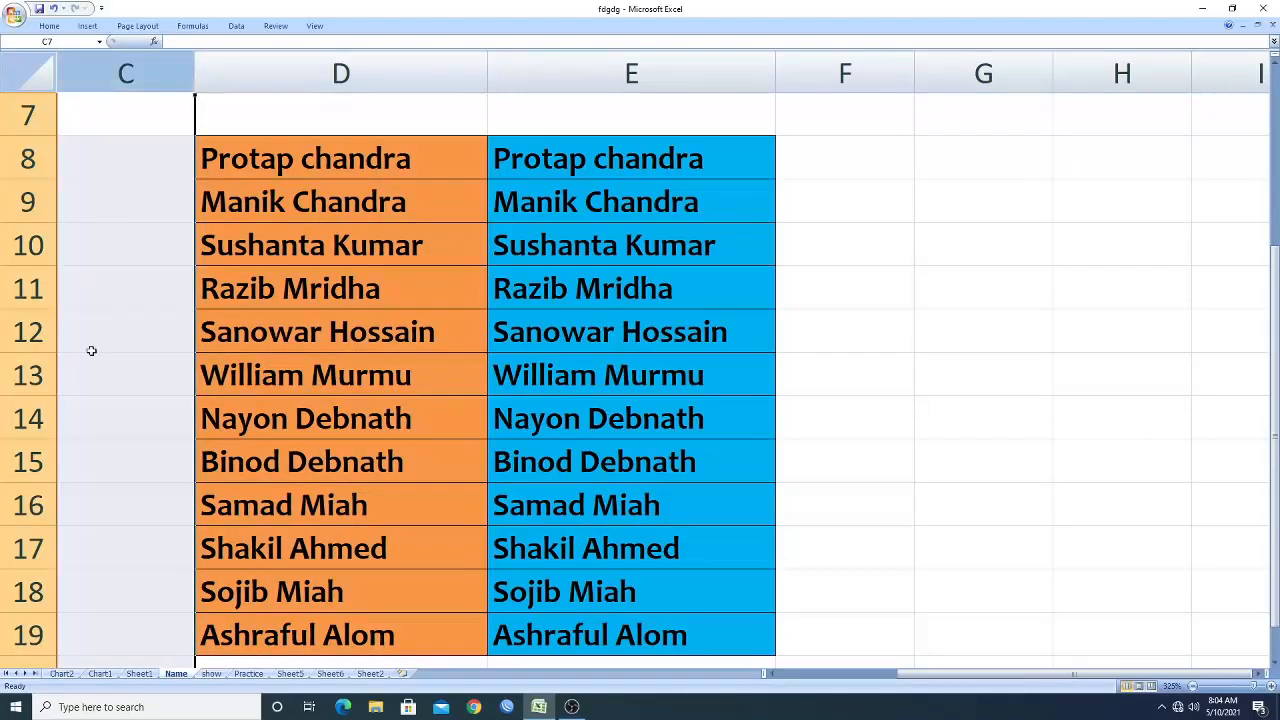
{"action": "scroll", "coordinate": [169, 385], "scroll_direction": "down", "scroll_amount": 2}
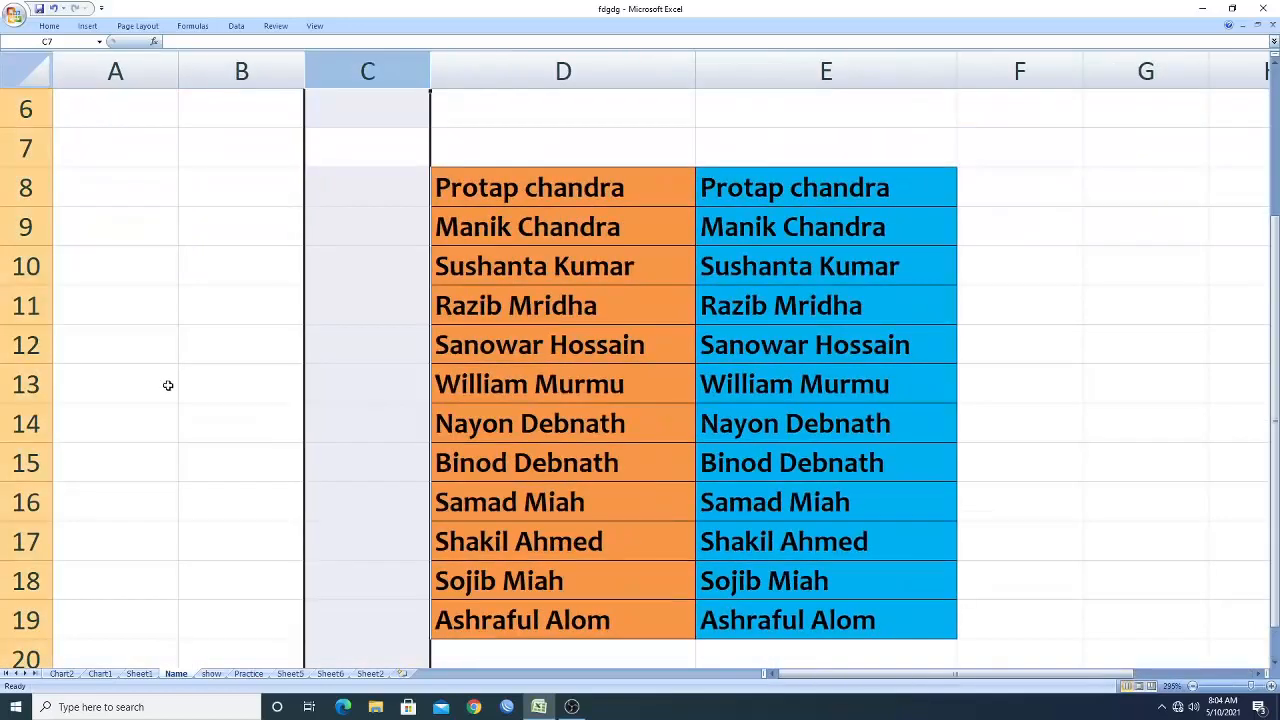
{"action": "scroll", "coordinate": [168, 385], "scroll_direction": "down", "scroll_amount": 2}
{"action": "left_click", "coordinate": [23, 208]}
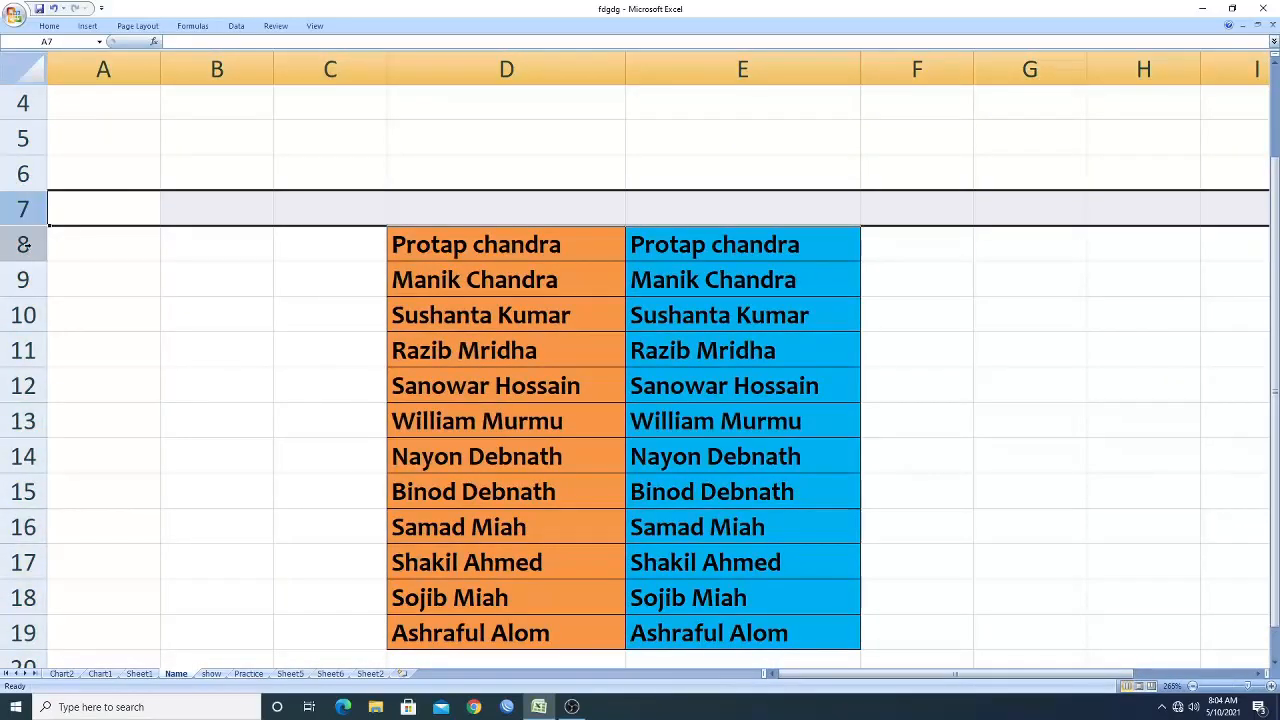
{"action": "left_click", "coordinate": [23, 244]}
{"action": "left_click", "coordinate": [24, 279]}
{"action": "scroll", "coordinate": [209, 315], "scroll_direction": "up", "scroll_amount": 1}
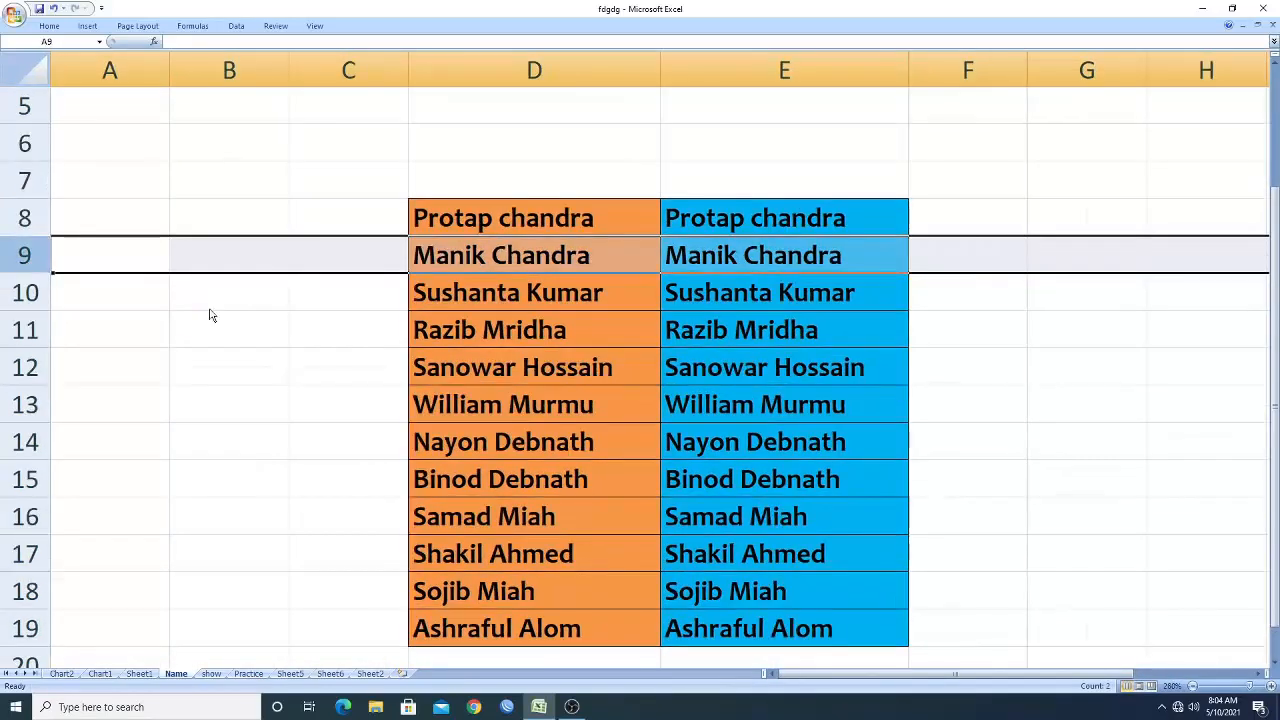
{"action": "scroll", "coordinate": [209, 315], "scroll_direction": "up", "scroll_amount": 2}
{"action": "scroll", "coordinate": [206, 310], "scroll_direction": "up", "scroll_amount": 1}
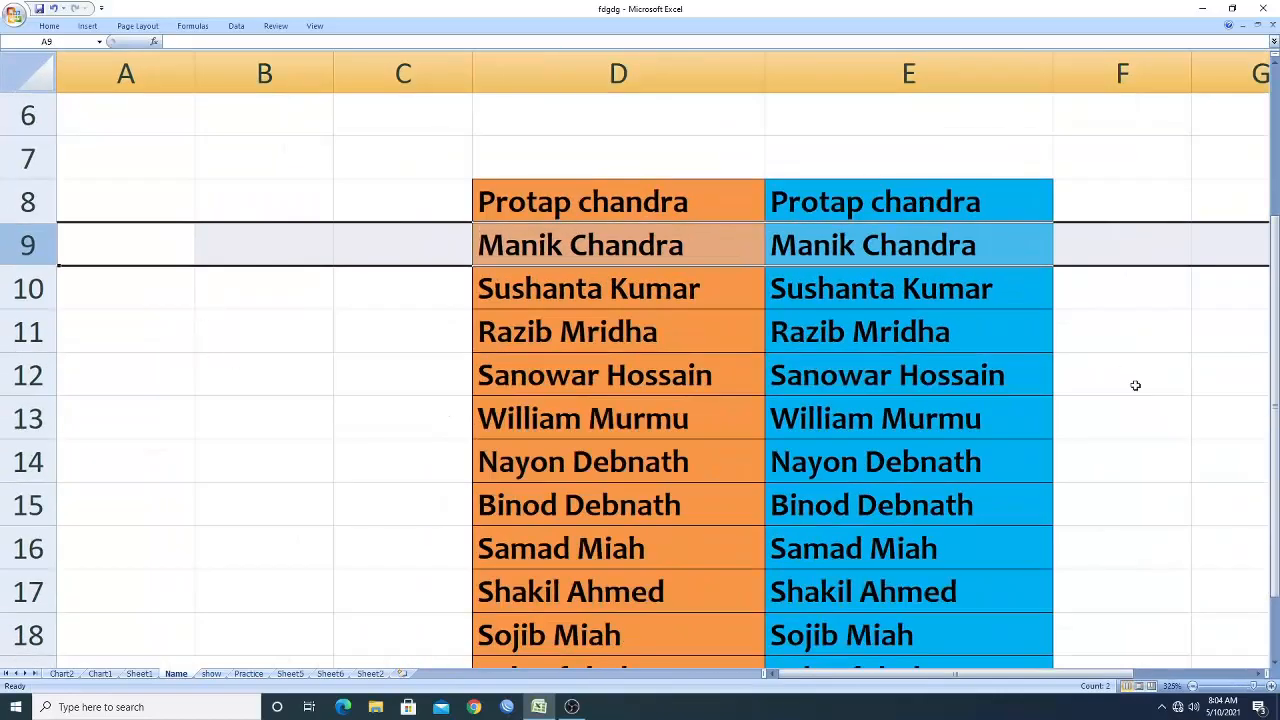
{"action": "left_click_drag", "start_coordinate": [960, 676], "coordinate": [1056, 676]}
{"action": "left_click", "coordinate": [350, 72]}
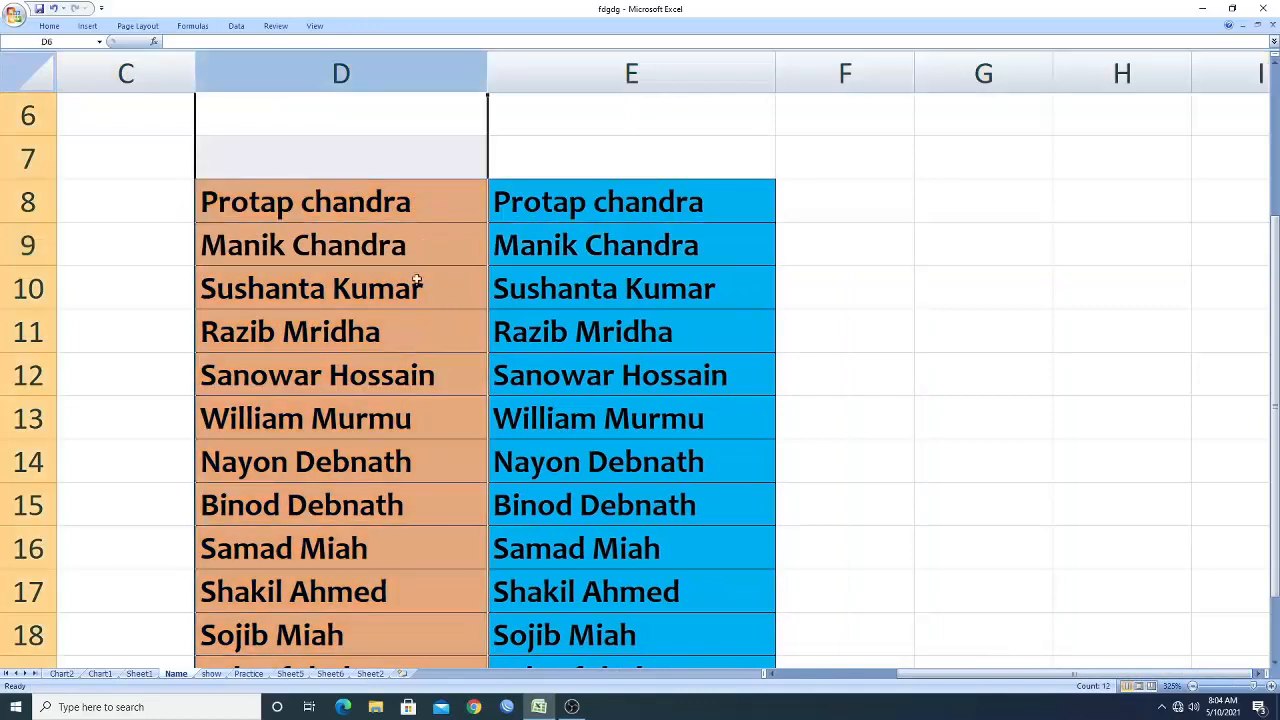
{"action": "scroll", "coordinate": [550, 284], "scroll_direction": "down", "scroll_amount": 1}
{"action": "scroll", "coordinate": [550, 286], "scroll_direction": "up", "scroll_amount": 1}
{"action": "left_click", "coordinate": [846, 334]}
{"action": "left_click_drag", "start_coordinate": [1274, 276], "coordinate": [1274, 288]}
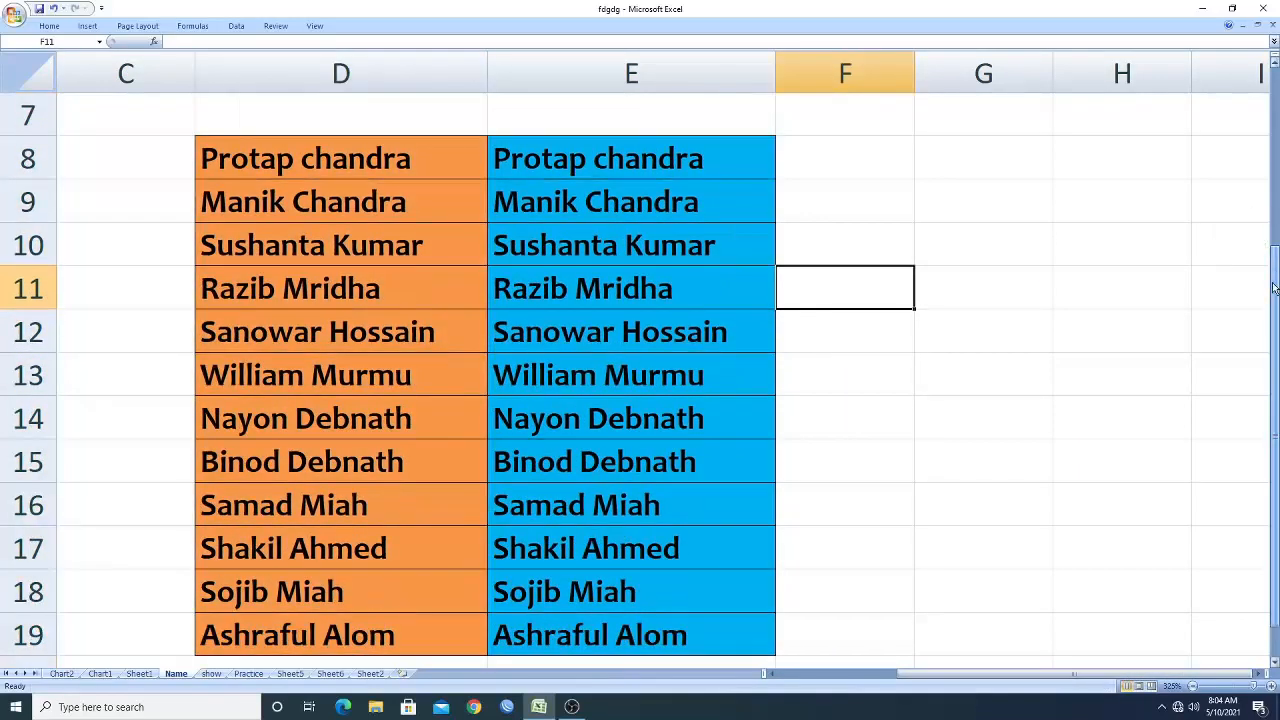
Inspect the full names in column D cell by cell, comparing them with the copy in column E.
{"action": "left_click", "coordinate": [300, 164]}
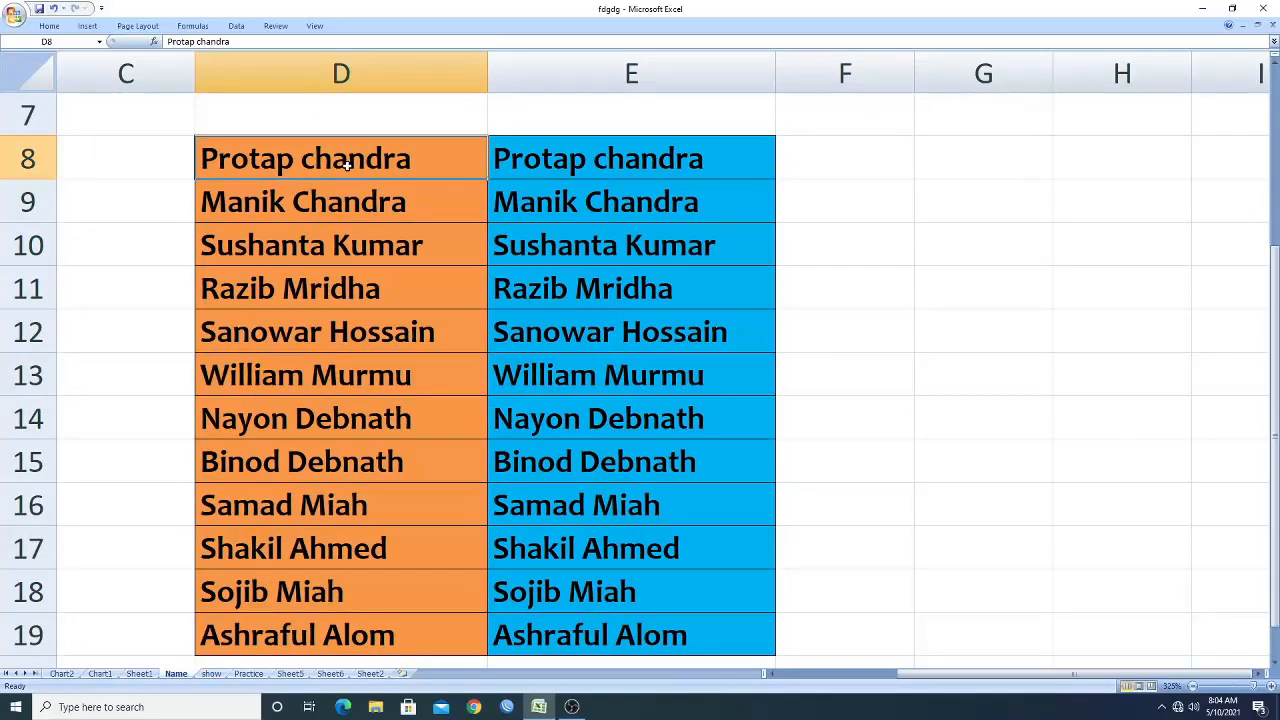
{"action": "left_click", "coordinate": [313, 72]}
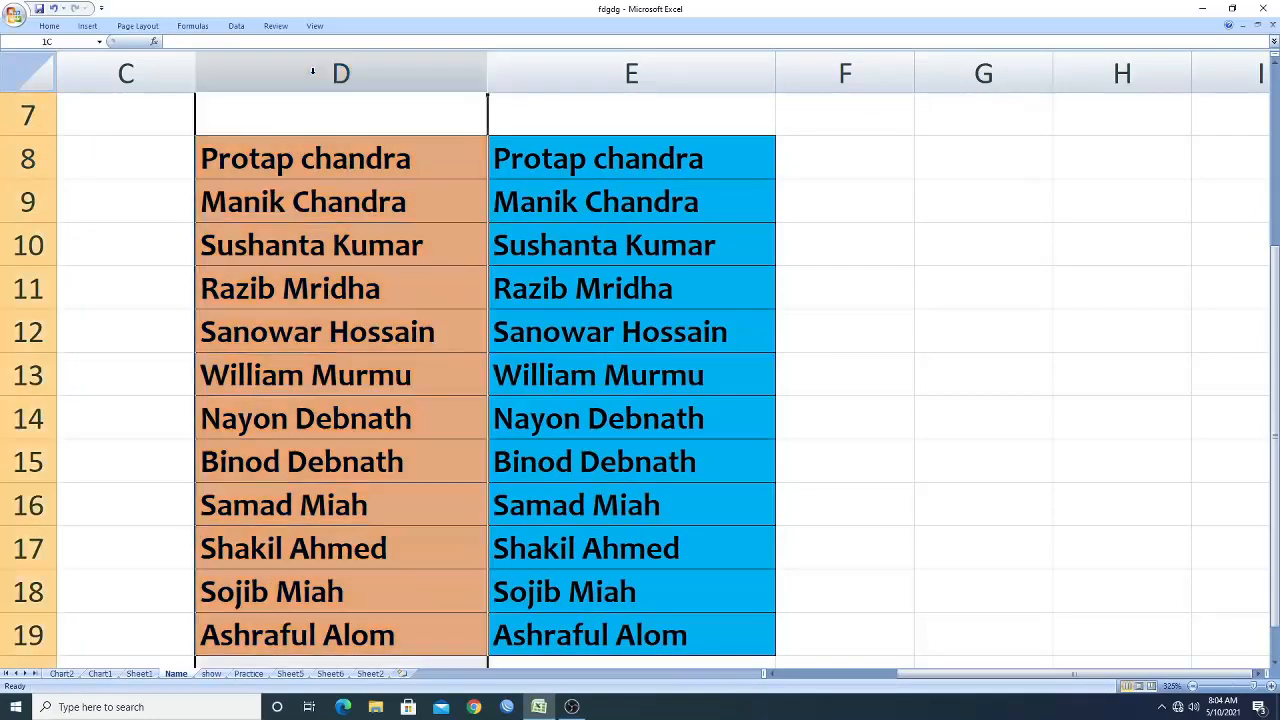
{"action": "left_click", "coordinate": [285, 170]}
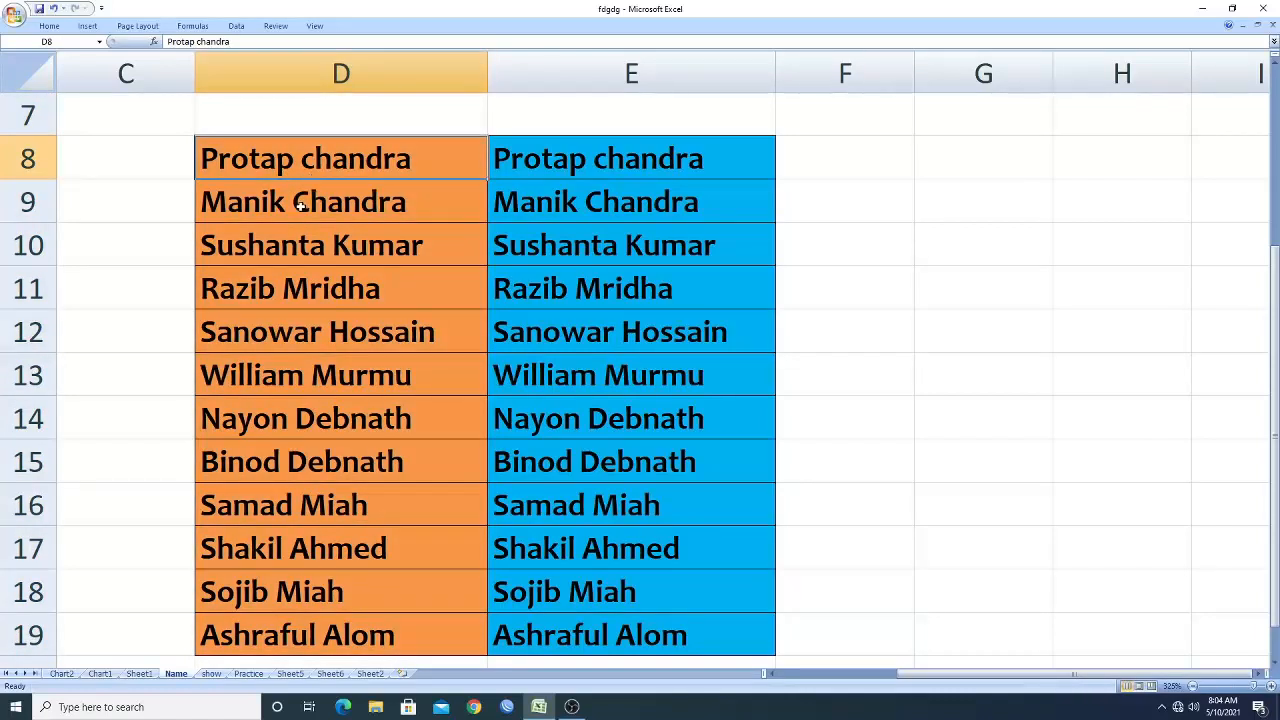
{"action": "left_click", "coordinate": [297, 205]}
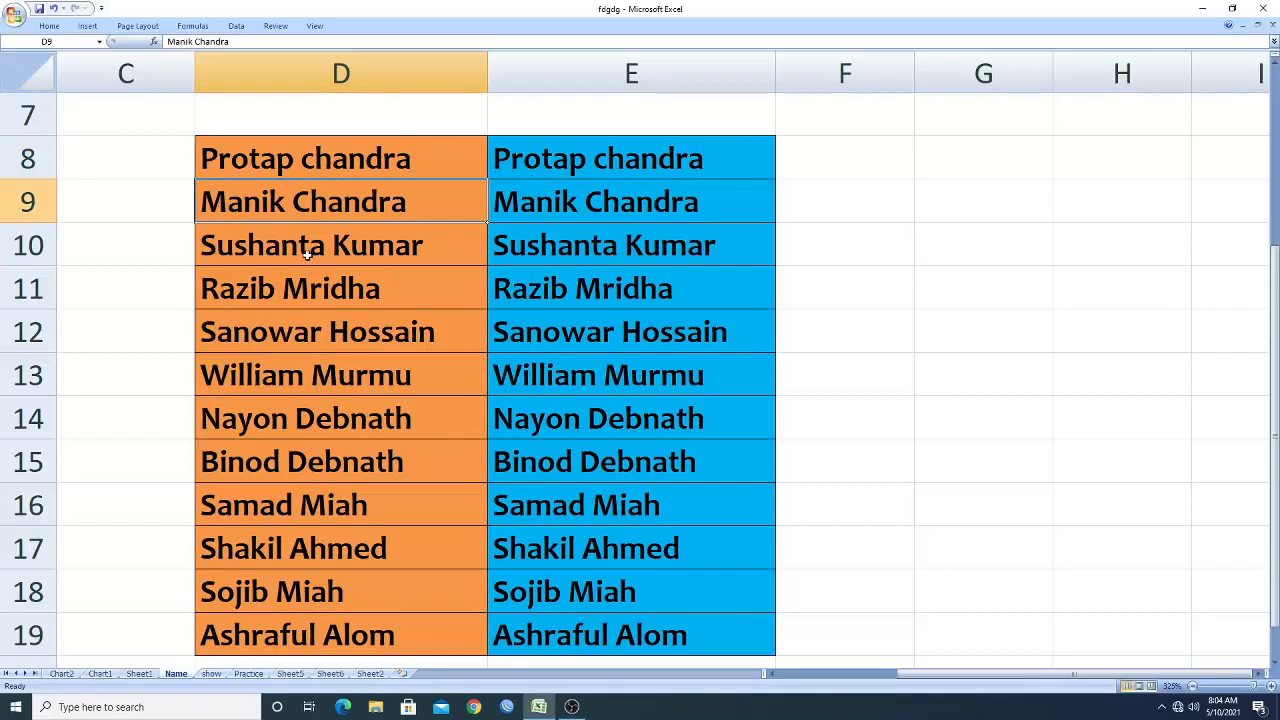
{"action": "left_click", "coordinate": [308, 255]}
{"action": "left_click", "coordinate": [295, 290]}
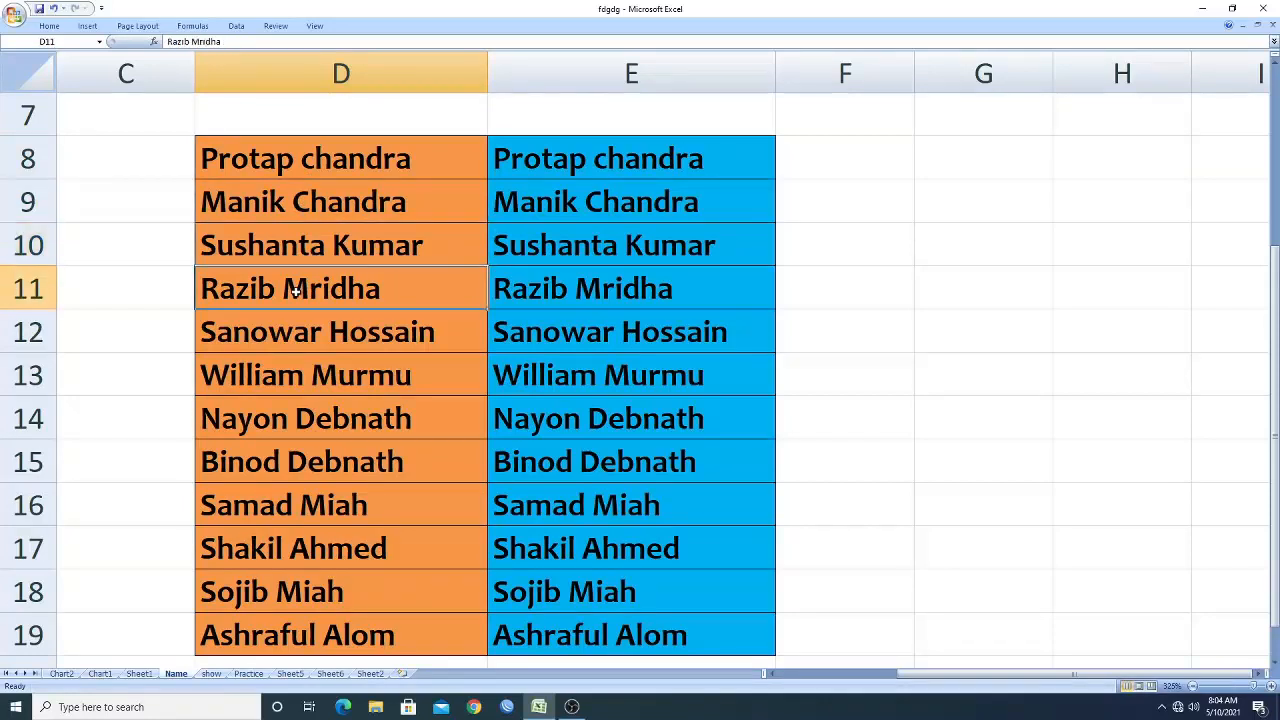
{"action": "left_click", "coordinate": [139, 264]}
{"action": "left_click", "coordinate": [297, 77]}
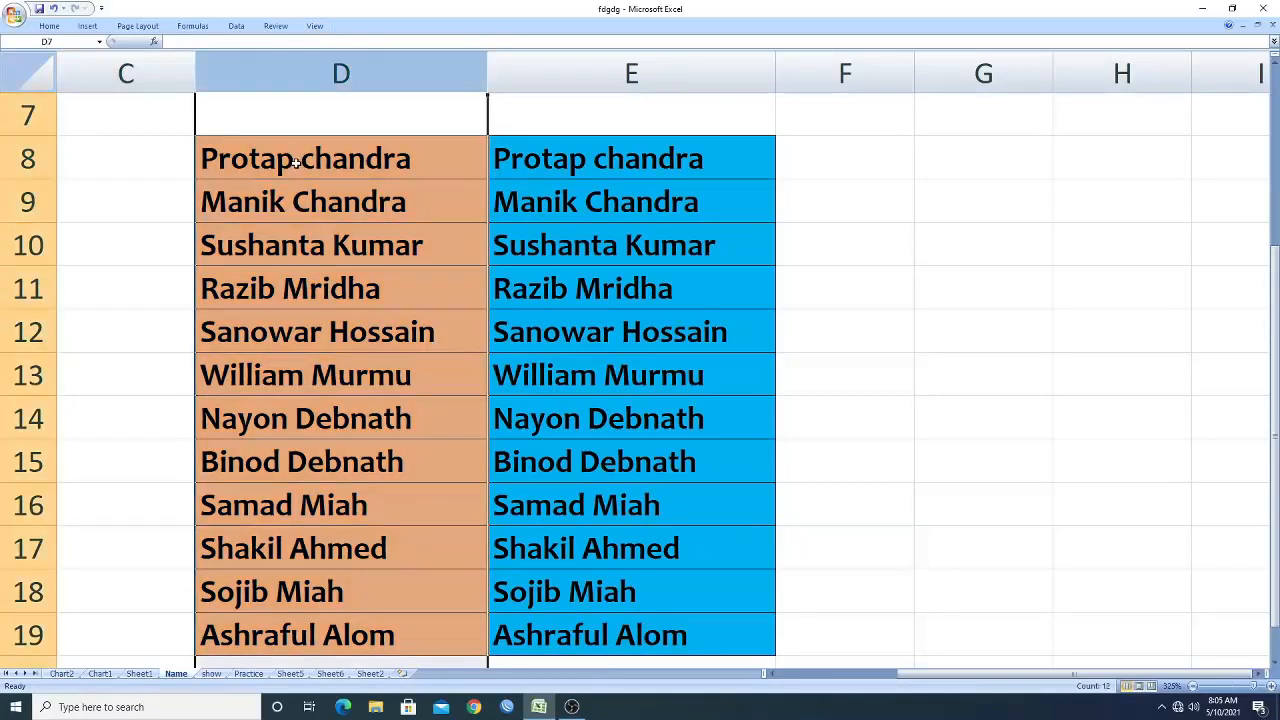
{"action": "left_click", "coordinate": [297, 163]}
{"action": "left_click", "coordinate": [305, 207]}
{"action": "left_click", "coordinate": [309, 258]}
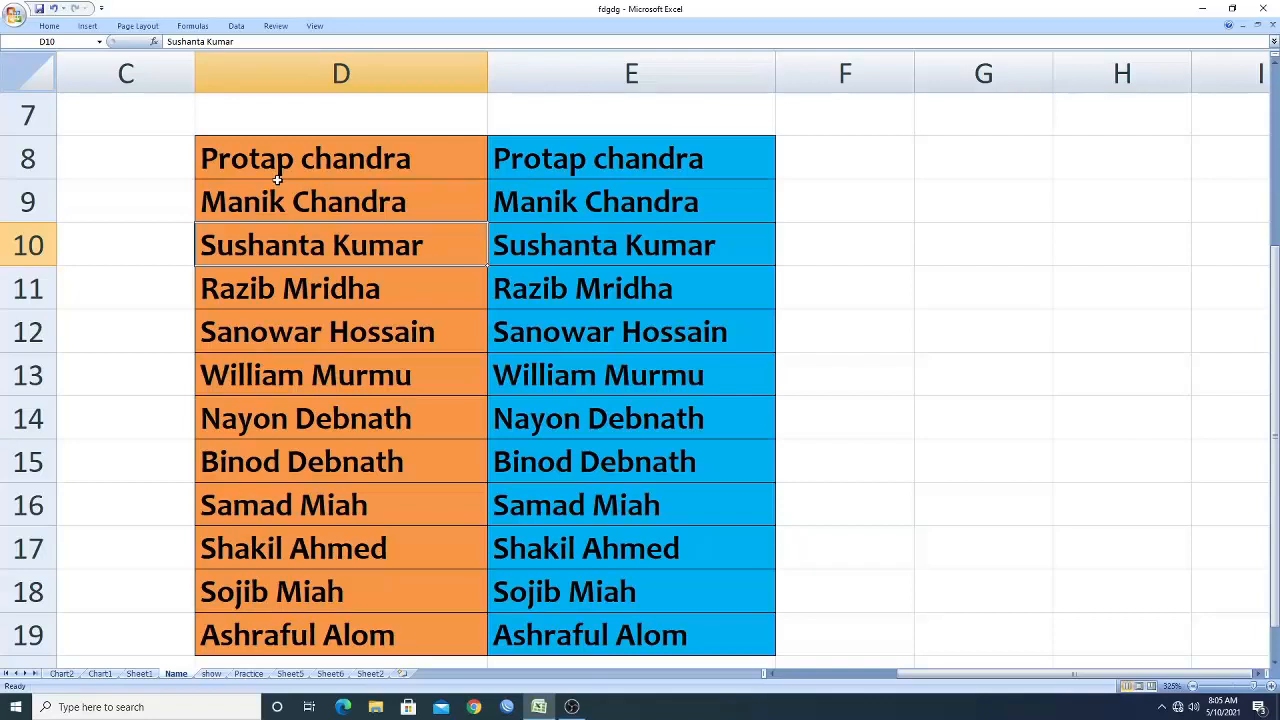
{"action": "left_click", "coordinate": [386, 58]}
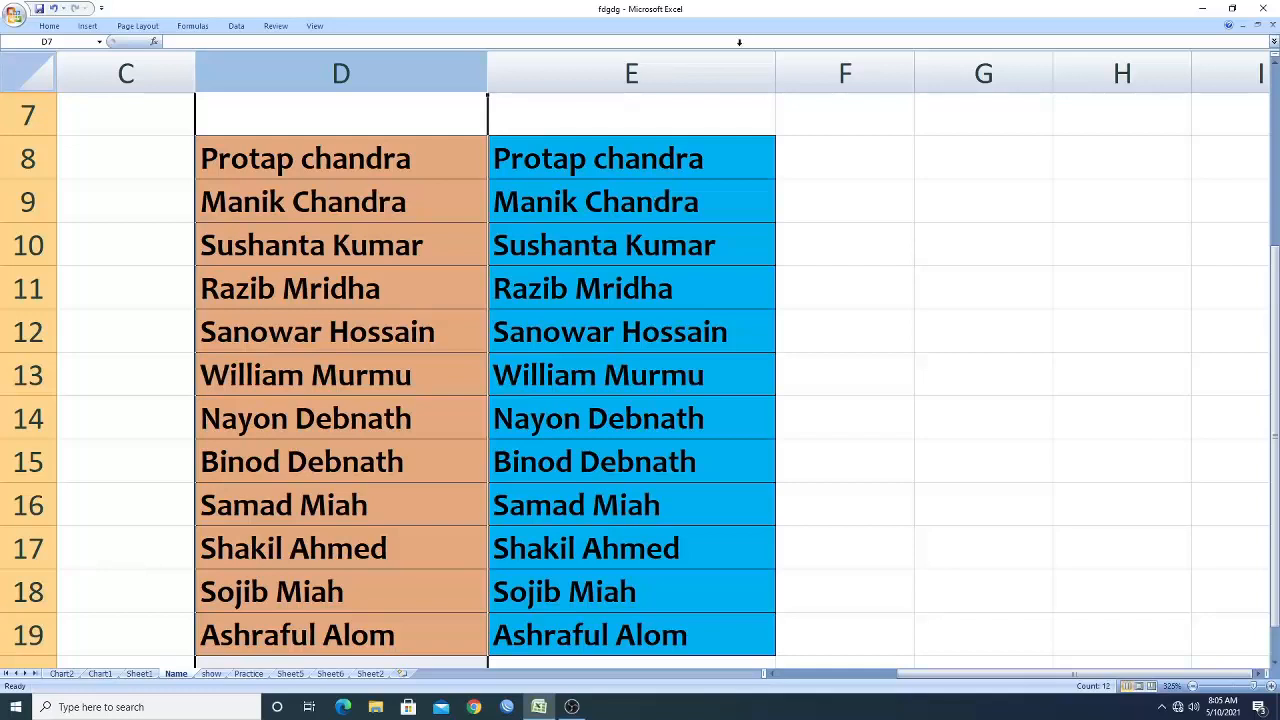
{"action": "left_click", "coordinate": [176, 166]}
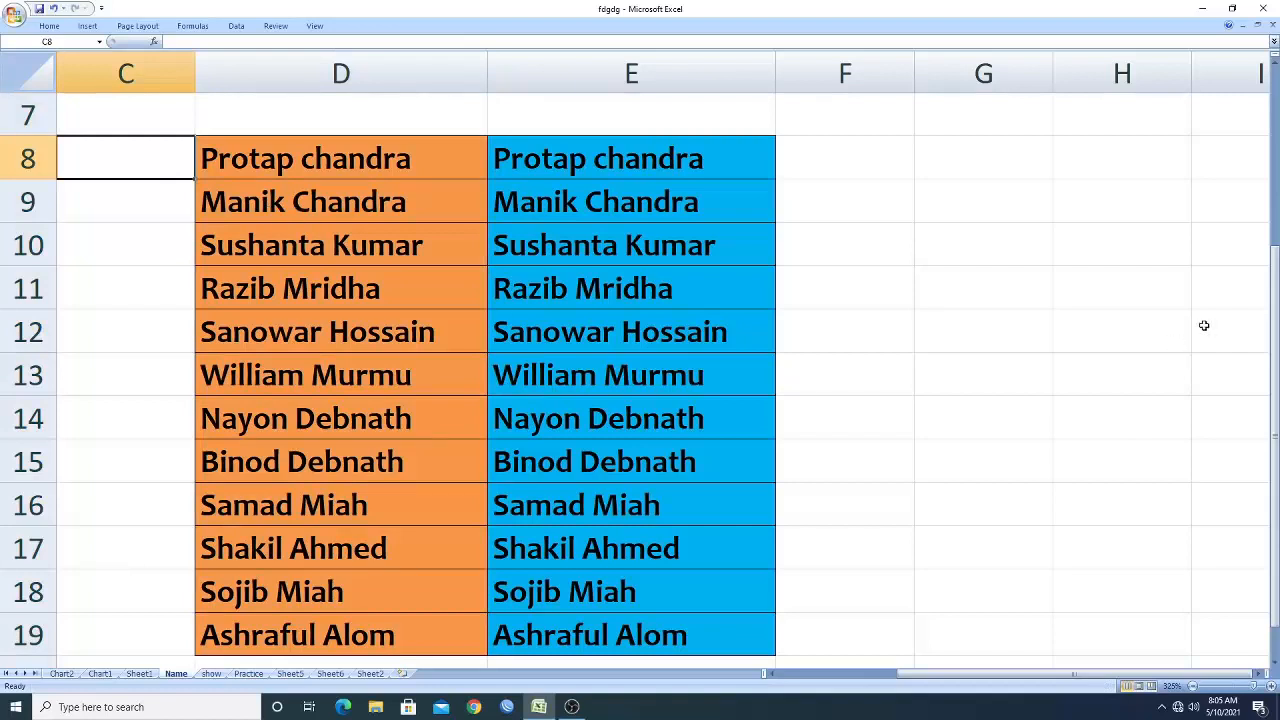
{"action": "left_click_drag", "start_coordinate": [1274, 362], "coordinate": [1274, 362]}
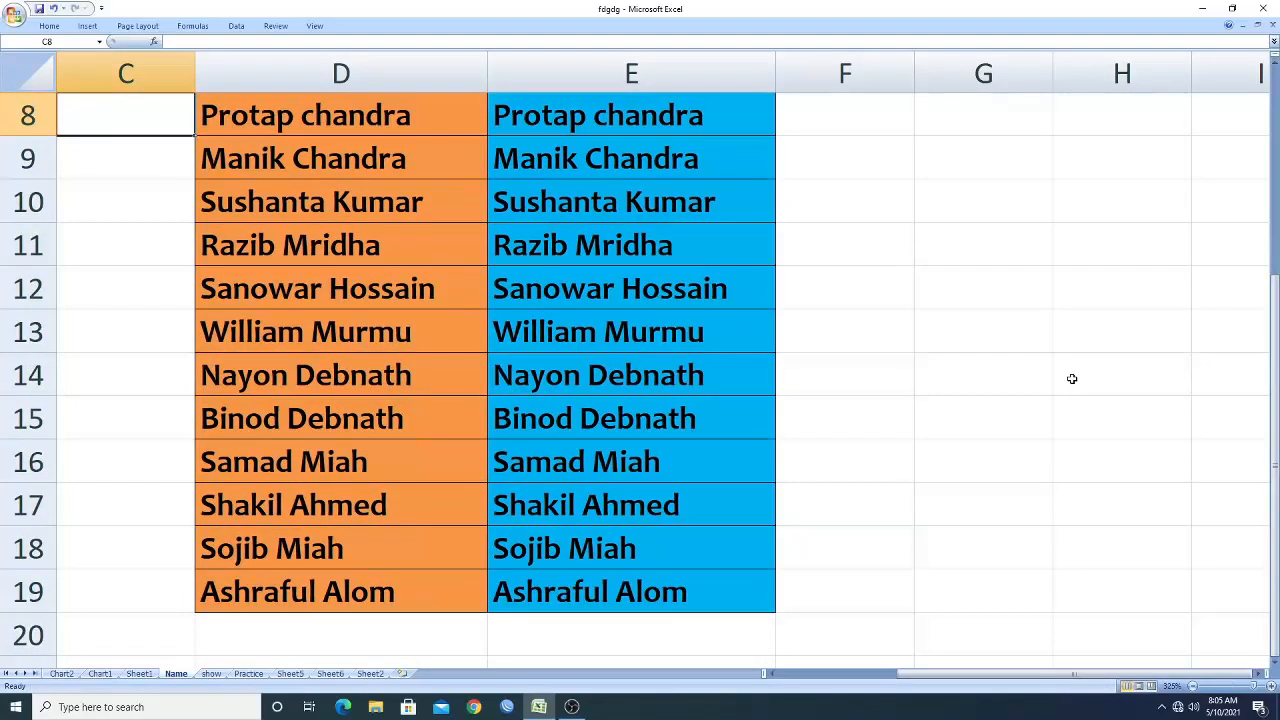
{"action": "scroll", "coordinate": [1071, 377], "scroll_direction": "up", "scroll_amount": 2}
{"action": "scroll", "coordinate": [1066, 380], "scroll_direction": "down", "scroll_amount": 1}
{"action": "scroll", "coordinate": [1066, 380], "scroll_direction": "down", "scroll_amount": 1}
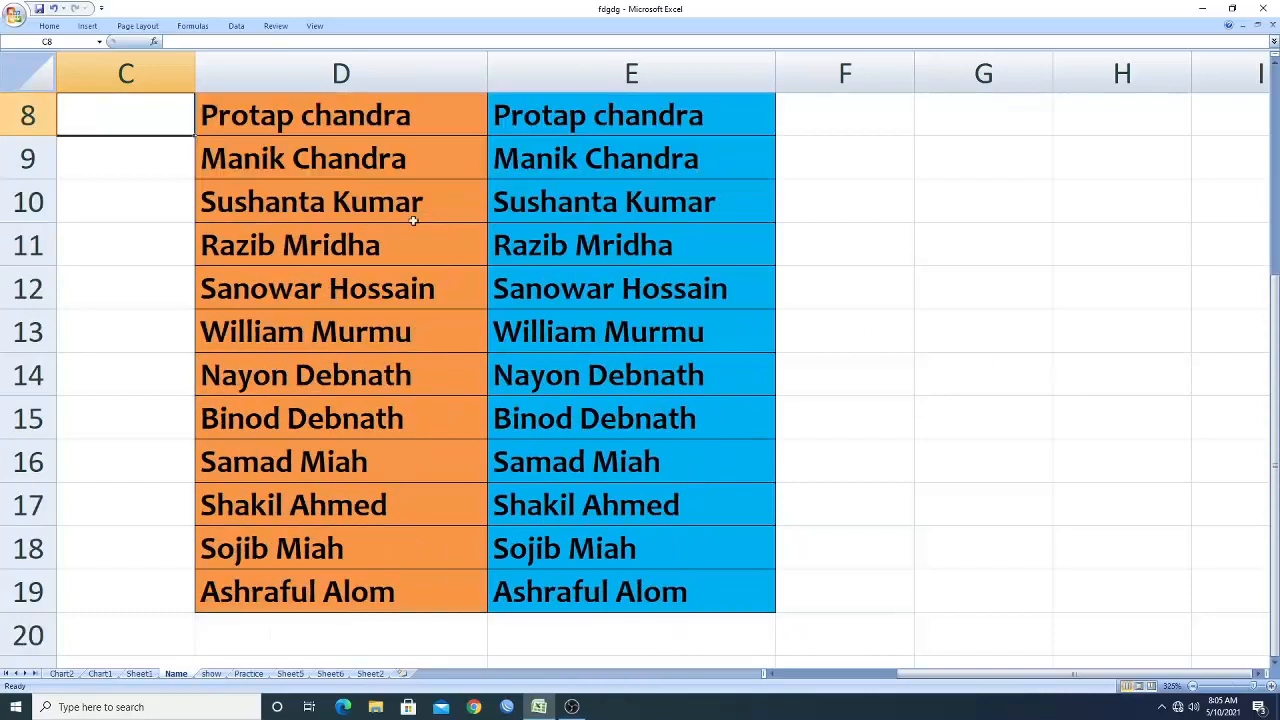
{"action": "left_click", "coordinate": [318, 74]}
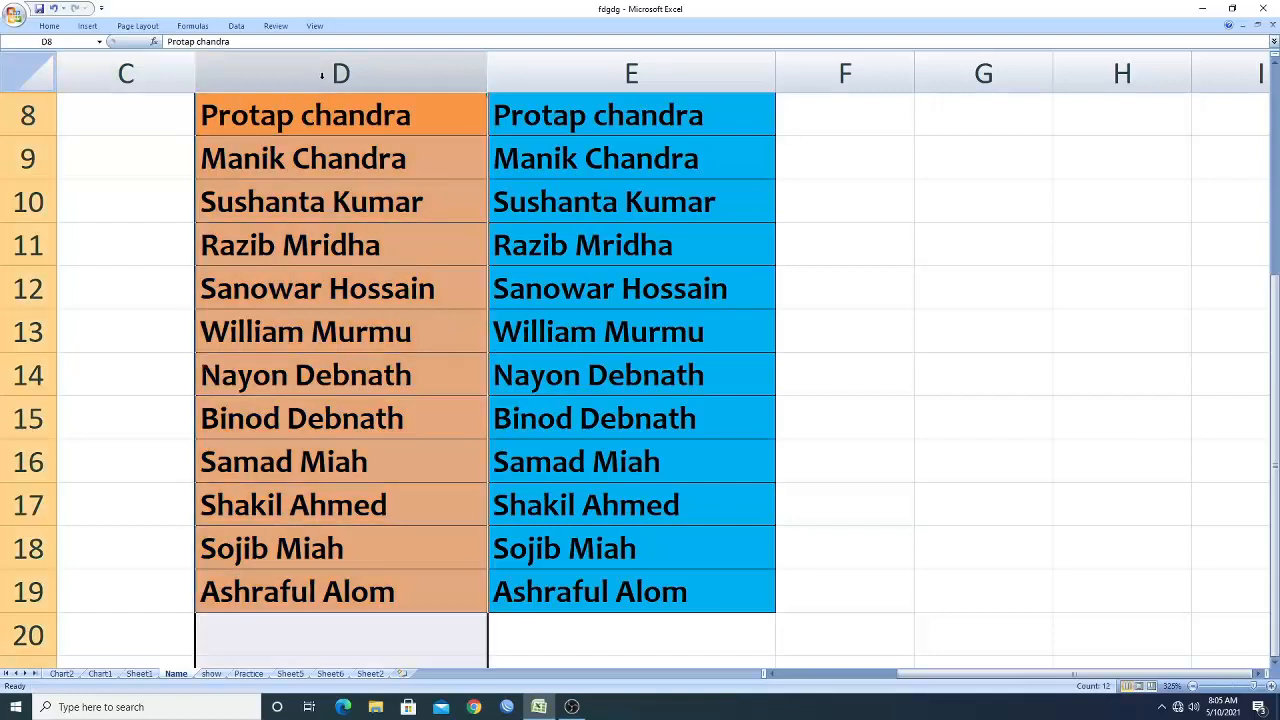
{"action": "left_click", "coordinate": [648, 76]}
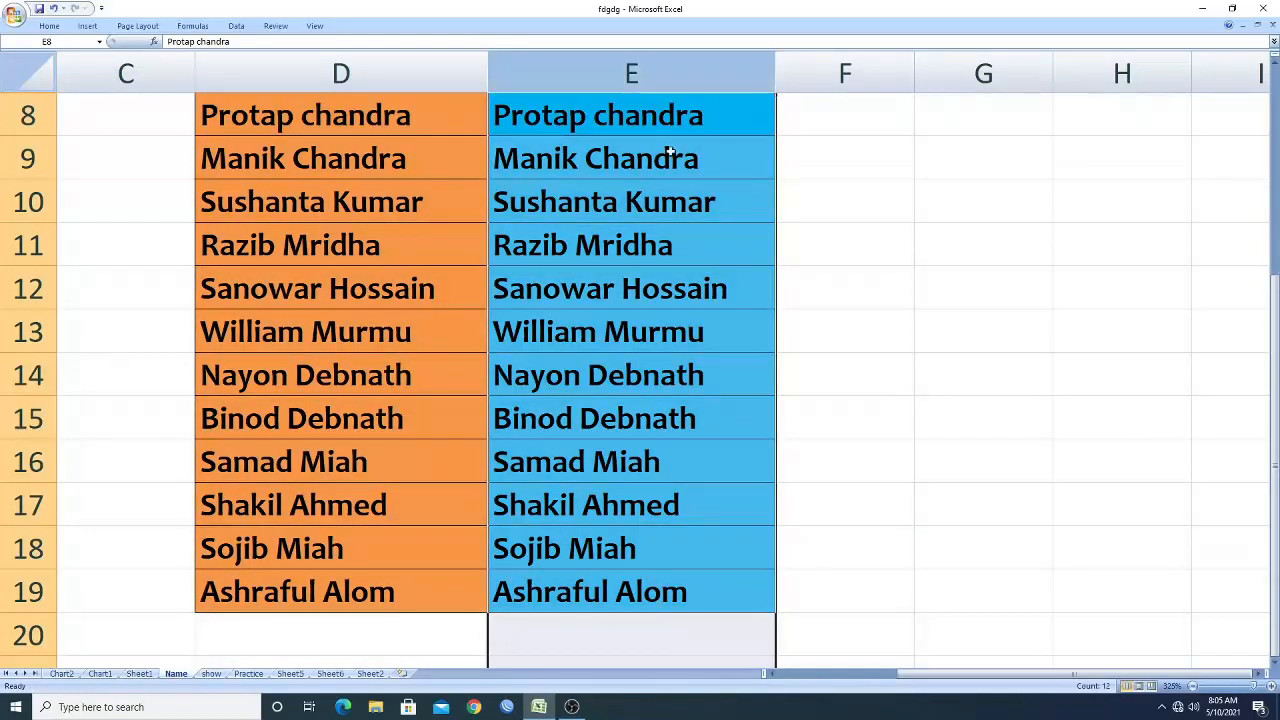
{"action": "scroll", "coordinate": [331, 140], "scroll_direction": "up", "scroll_amount": 2}
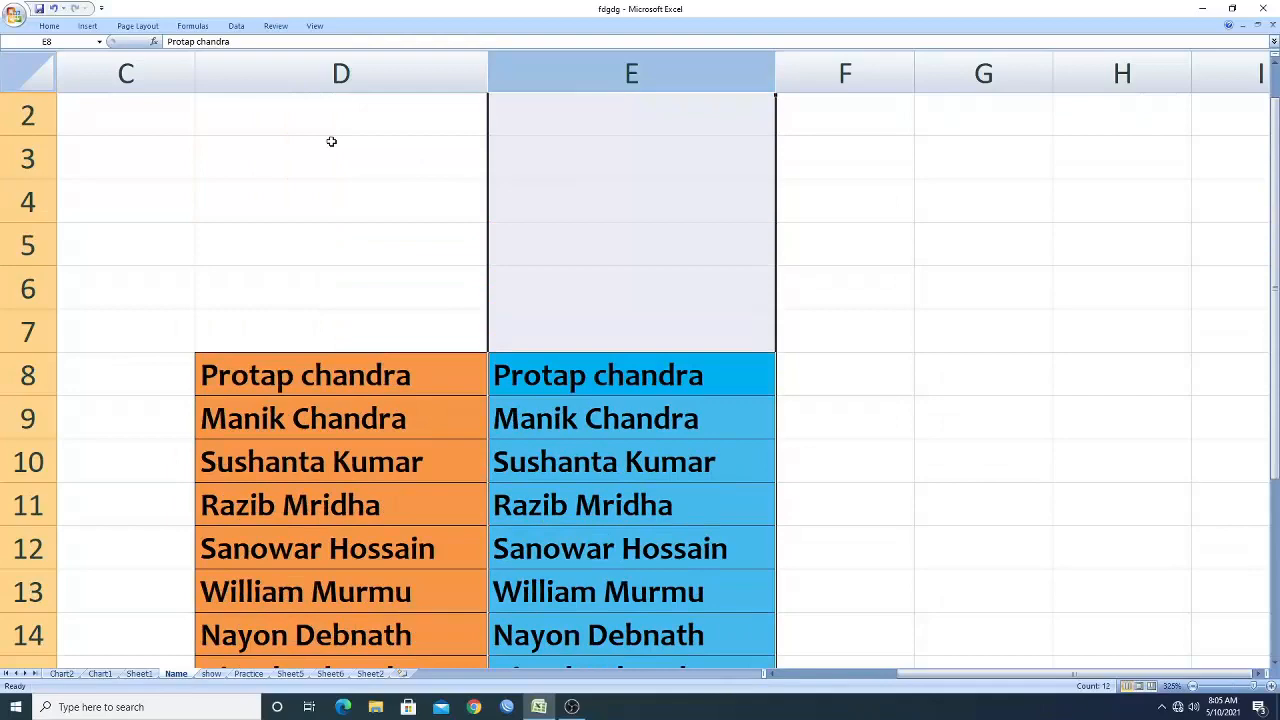
{"action": "left_click", "coordinate": [335, 72]}
{"action": "scroll", "coordinate": [391, 215], "scroll_direction": "down", "scroll_amount": 2}
{"action": "left_click", "coordinate": [302, 128]}
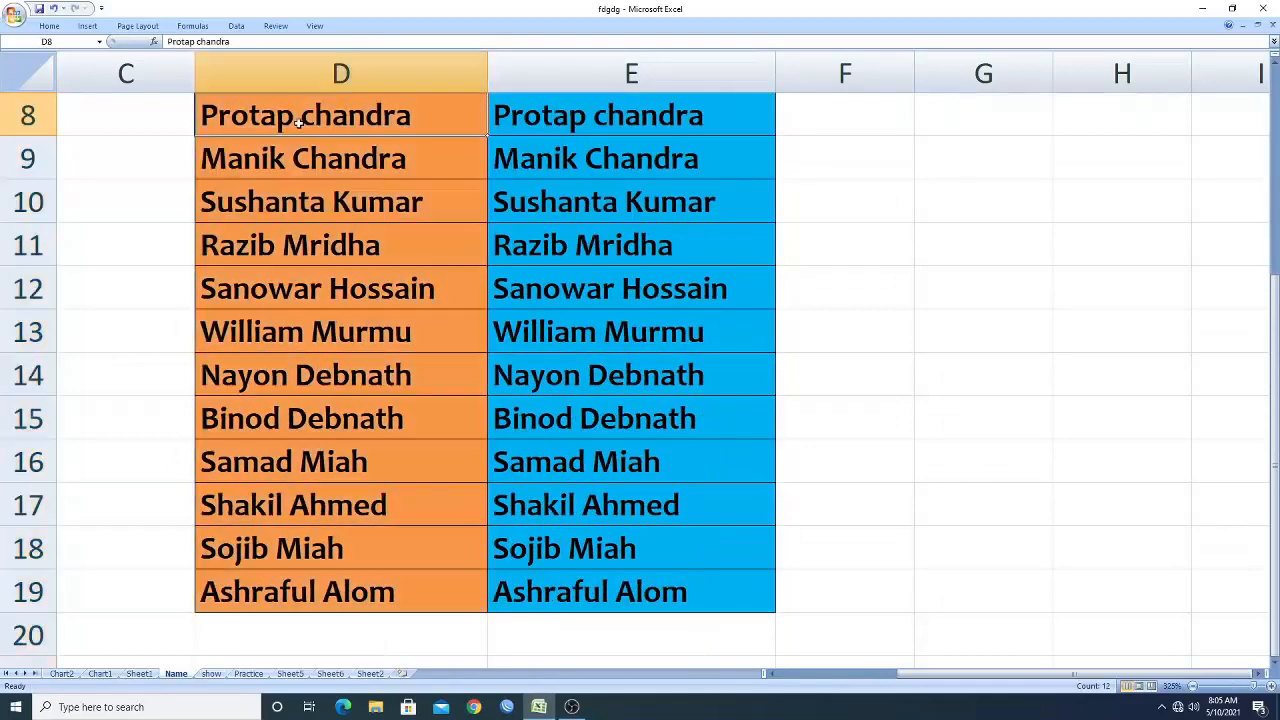
{"action": "left_click", "coordinate": [271, 162]}
{"action": "left_click", "coordinate": [262, 189]}
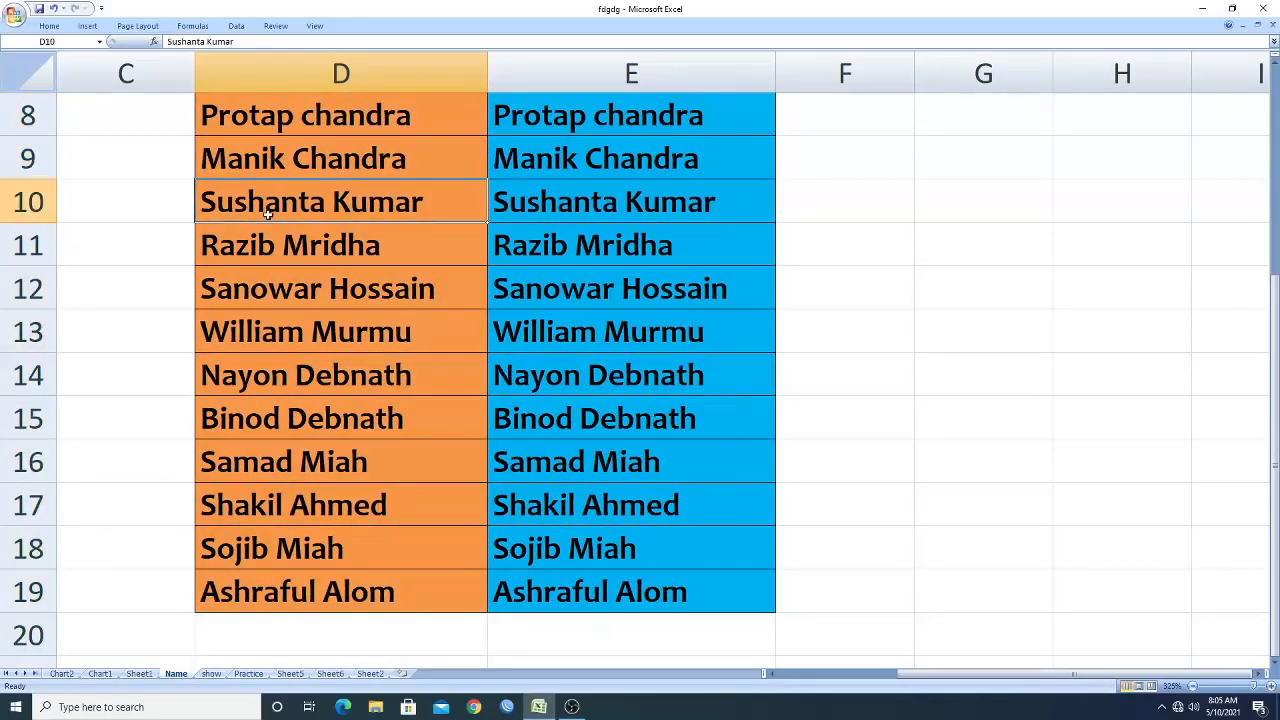
{"action": "left_click", "coordinate": [632, 75]}
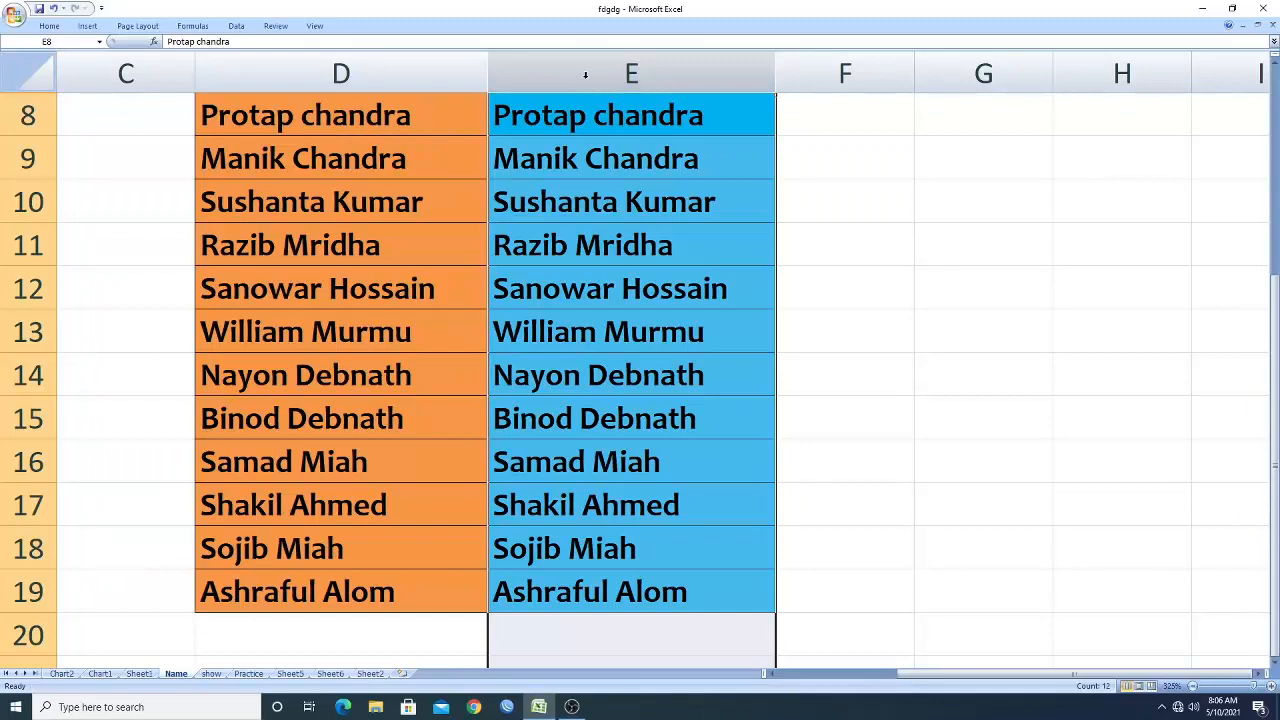
{"action": "left_click", "coordinate": [878, 298]}
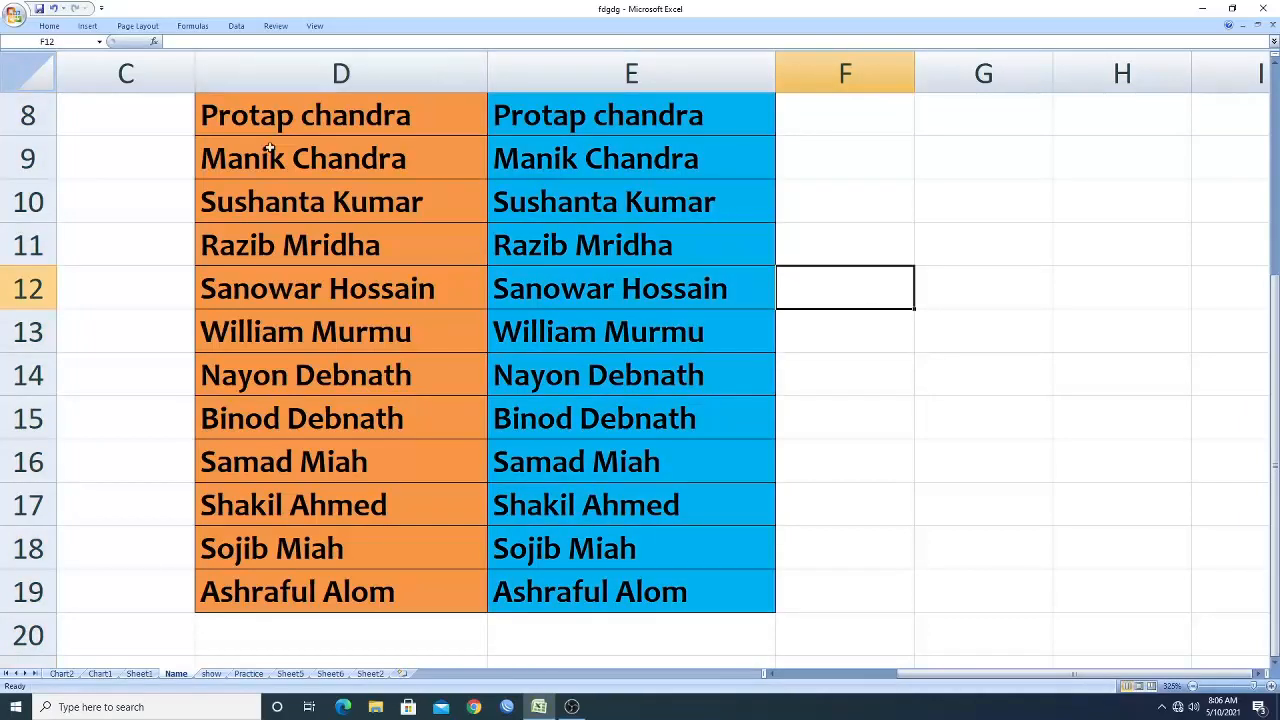
{"action": "left_click", "coordinate": [329, 66]}
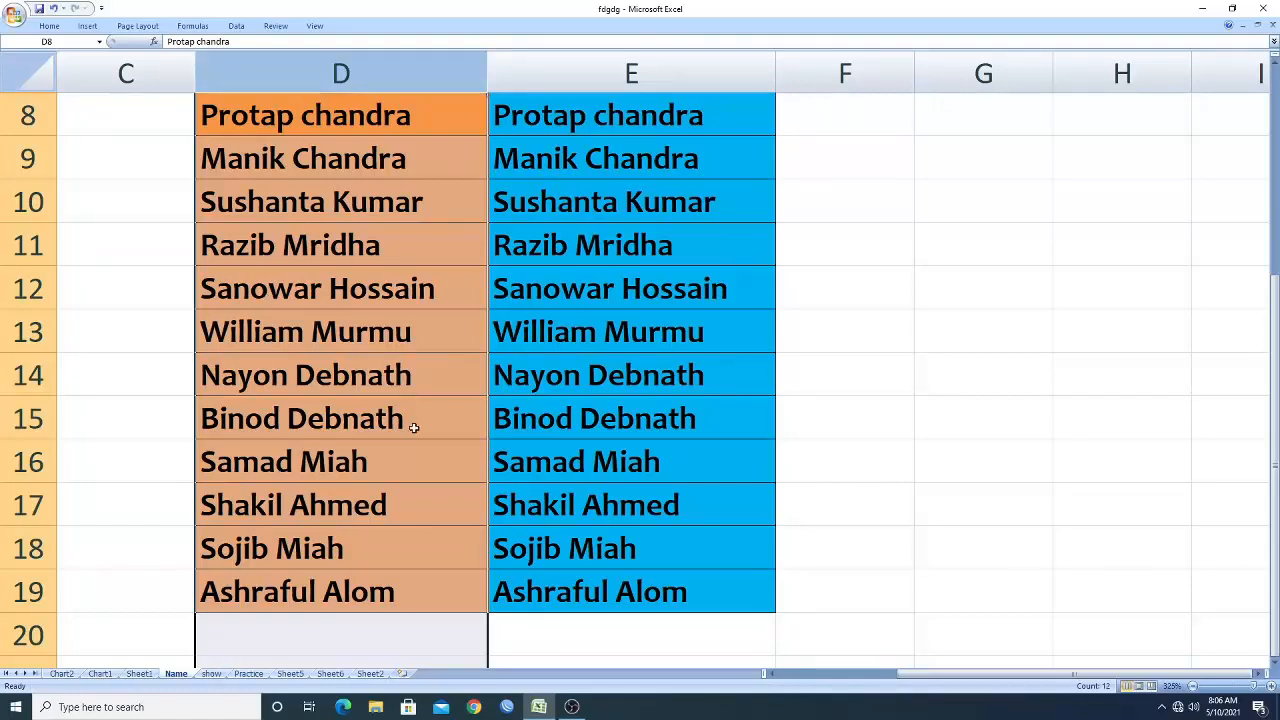
{"action": "left_click", "coordinate": [857, 284]}
Select column D and replace all matches of ' *' with nothing, stripping the surnames from the names.
{"action": "left_click", "coordinate": [341, 72]}
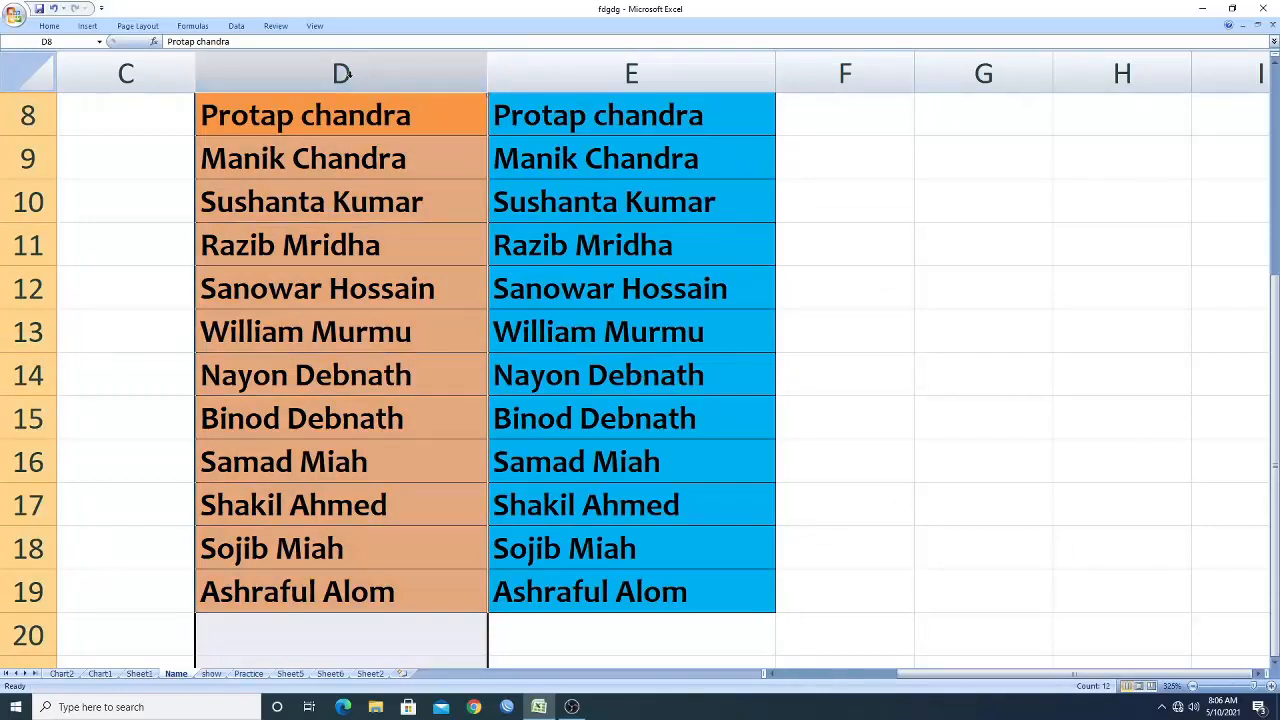
{"action": "left_click", "coordinate": [954, 286]}
{"action": "left_click", "coordinate": [254, 85]}
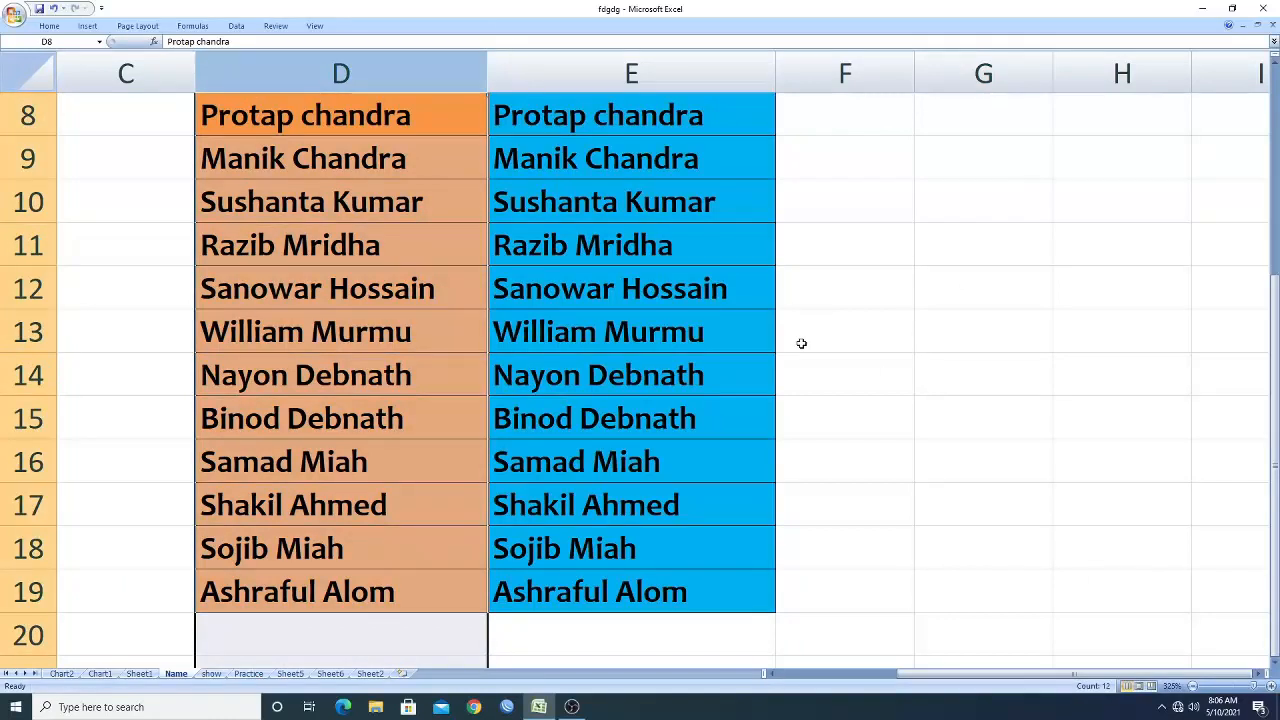
{"action": "key", "text": "ctrl+f"}
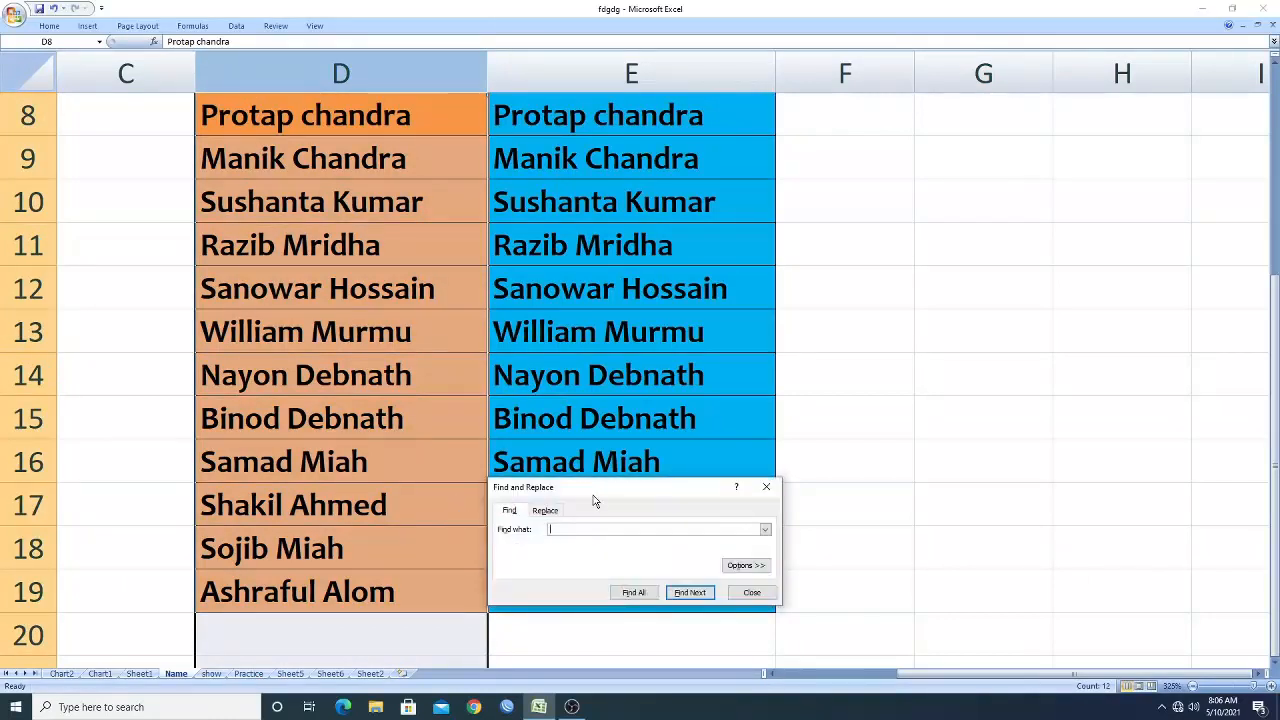
{"action": "left_click_drag", "start_coordinate": [606, 486], "coordinate": [607, 300]}
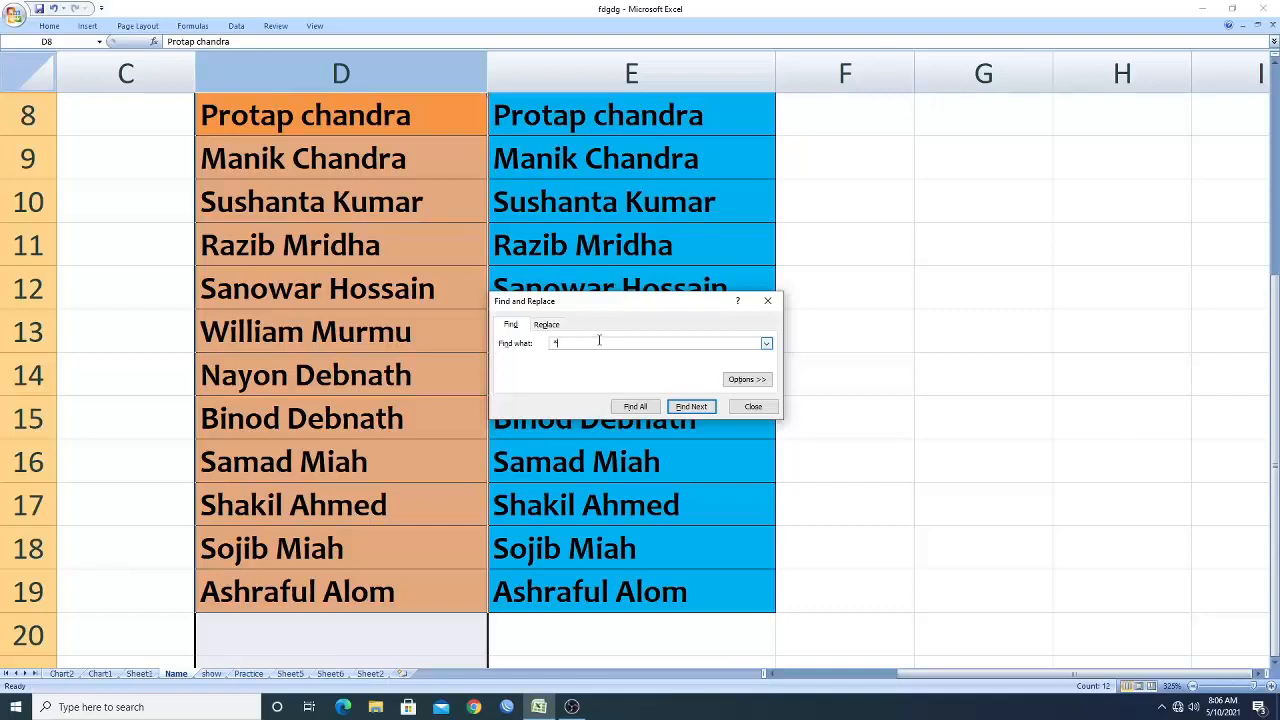
{"action": "left_click", "coordinate": [547, 325]}
{"action": "type", "text": "*"}
{"action": "left_click", "coordinate": [587, 359]}
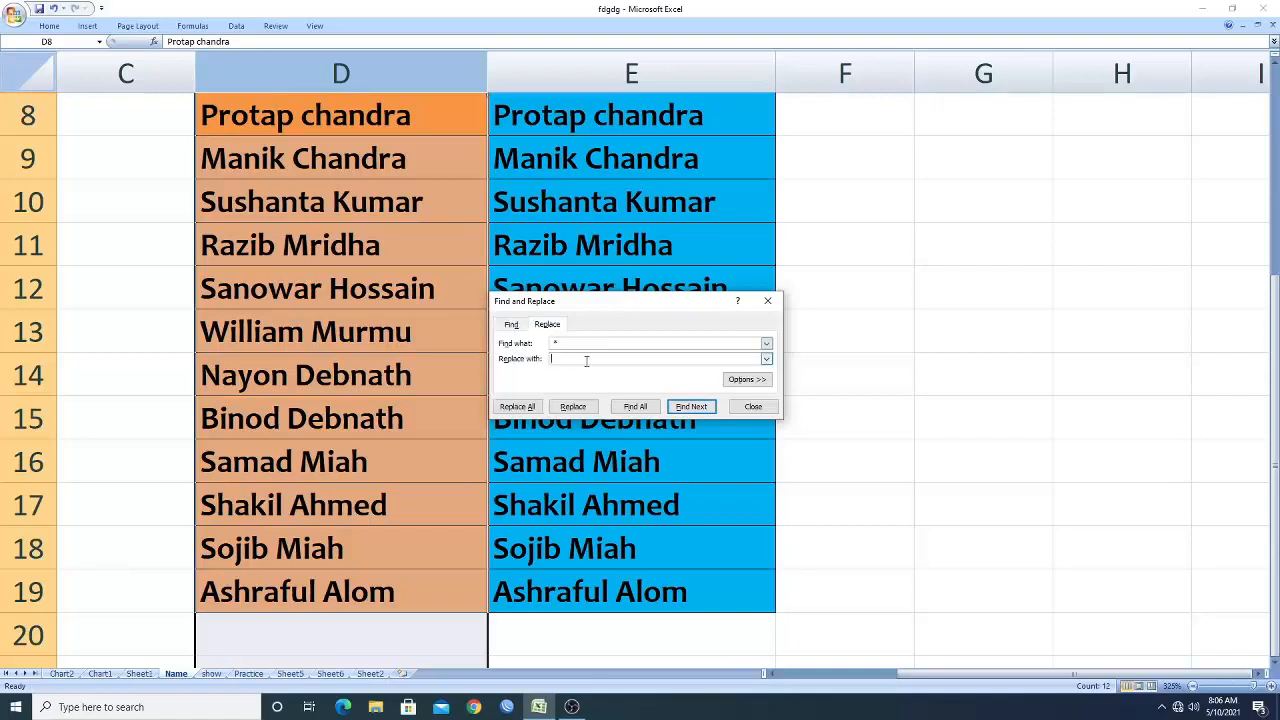
{"action": "left_click", "coordinate": [518, 407]}
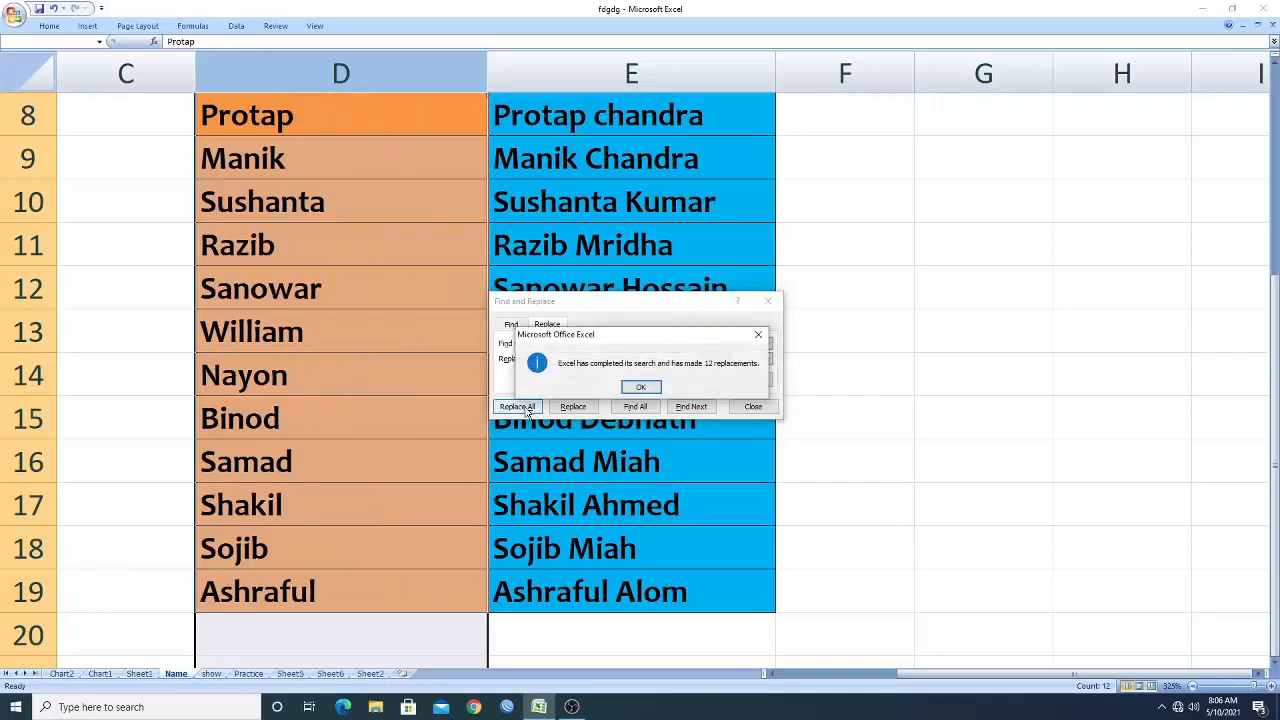
{"action": "left_click", "coordinate": [641, 388]}
{"action": "left_click", "coordinate": [750, 407]}
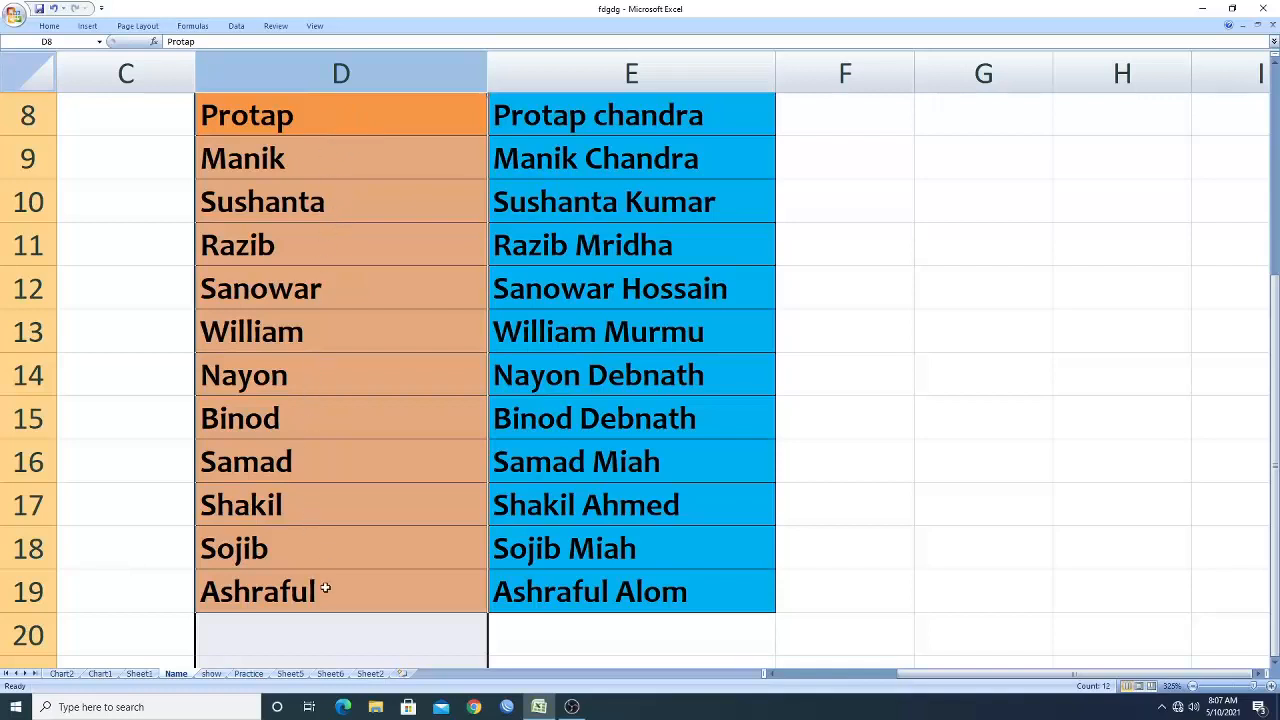
Select column E and replace all matches of '* ' with nothing, stripping the first names and keeping the surnames.
{"action": "left_click", "coordinate": [350, 624]}
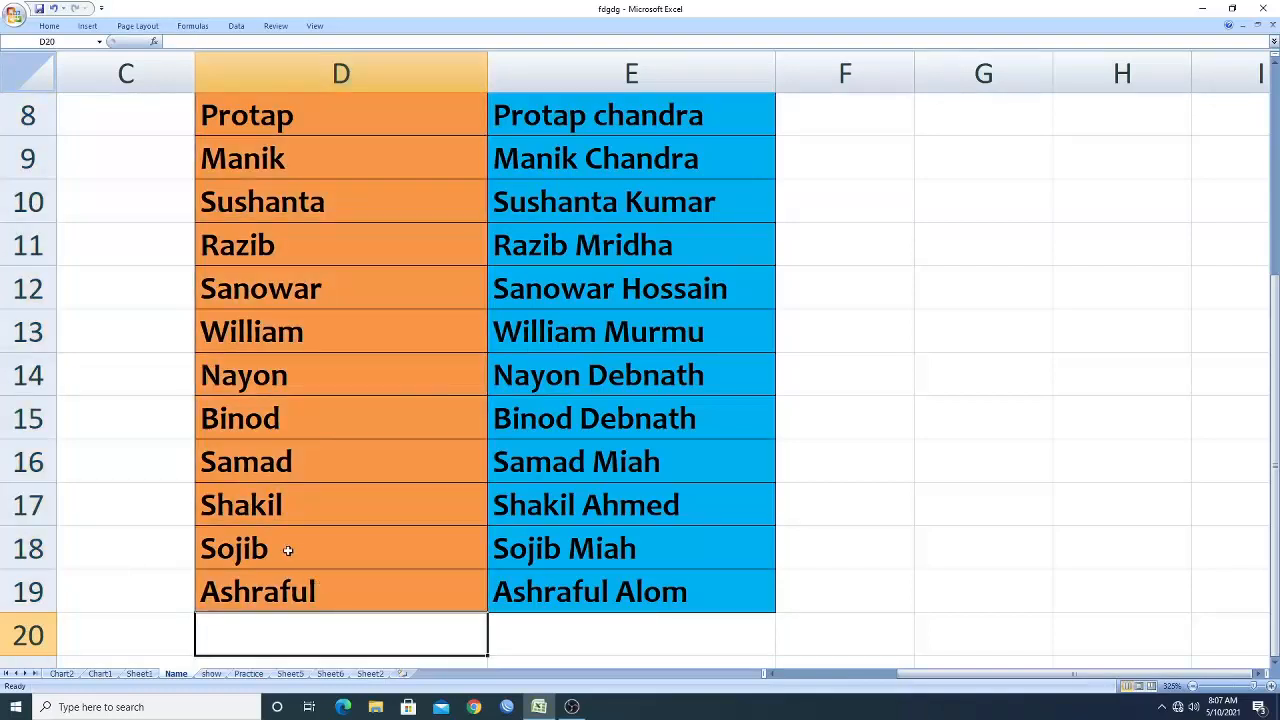
{"action": "left_click", "coordinate": [620, 77]}
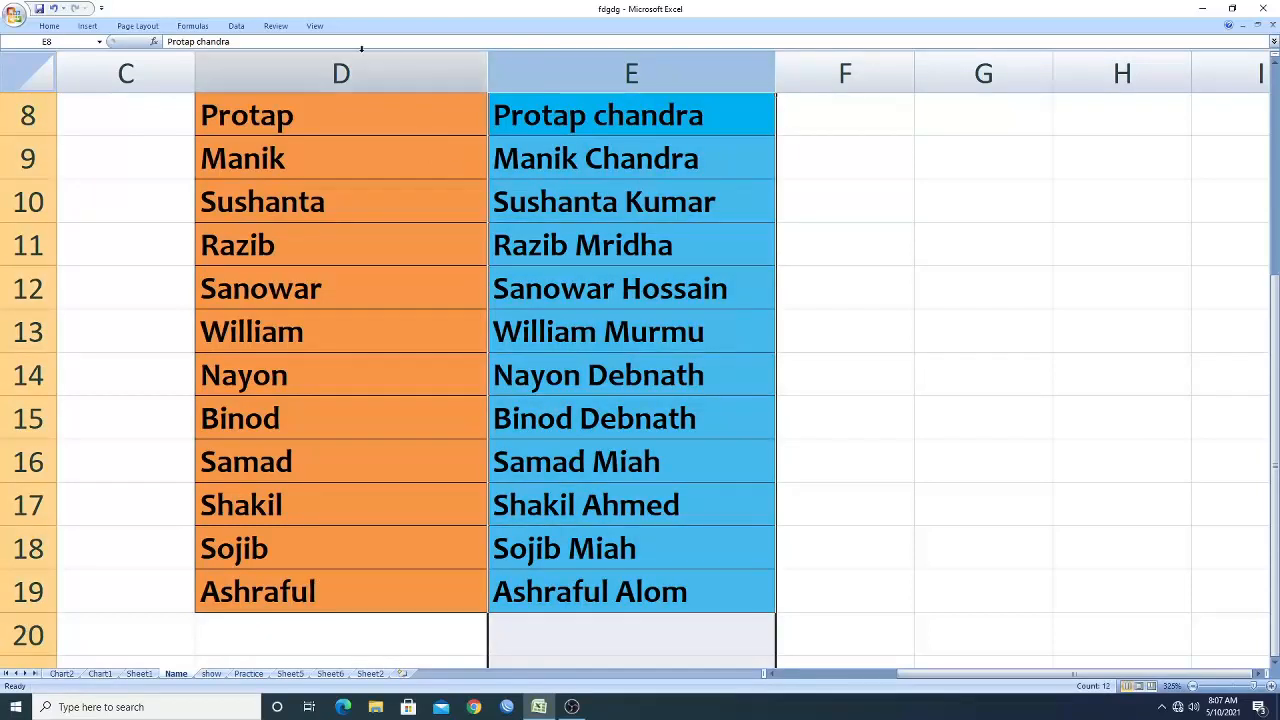
{"action": "left_click", "coordinate": [320, 68]}
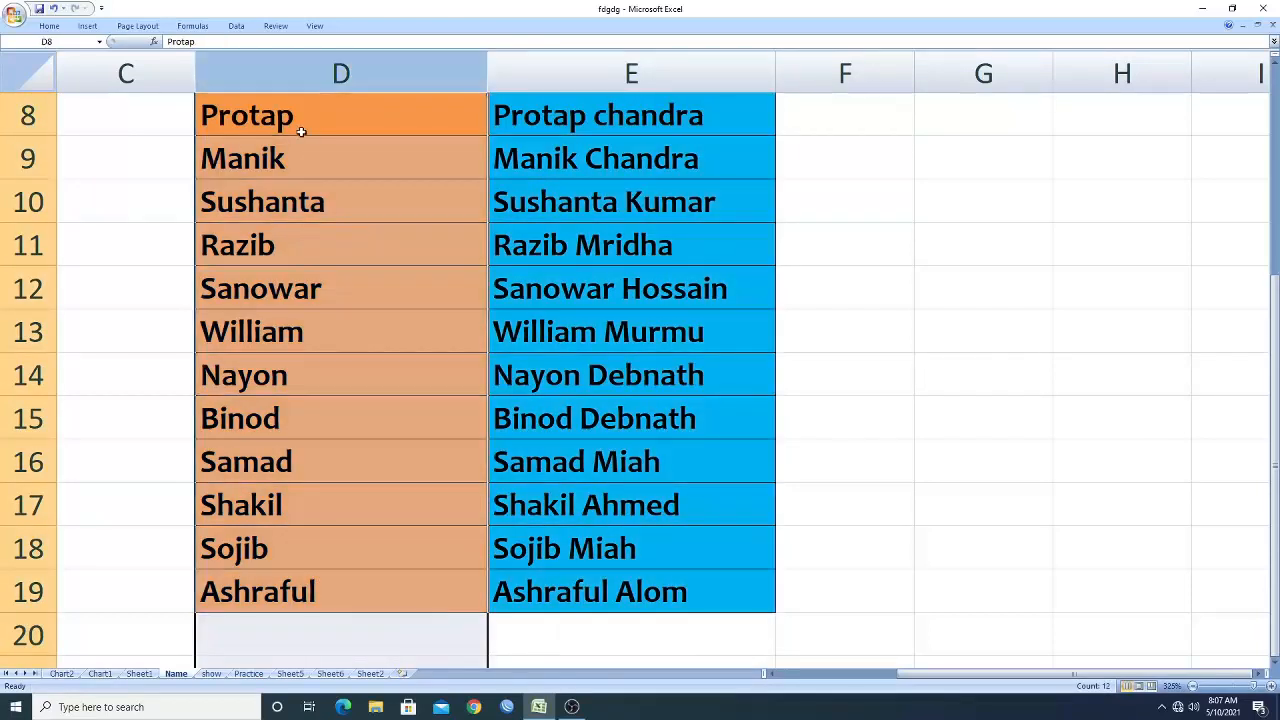
{"action": "left_click", "coordinate": [614, 63]}
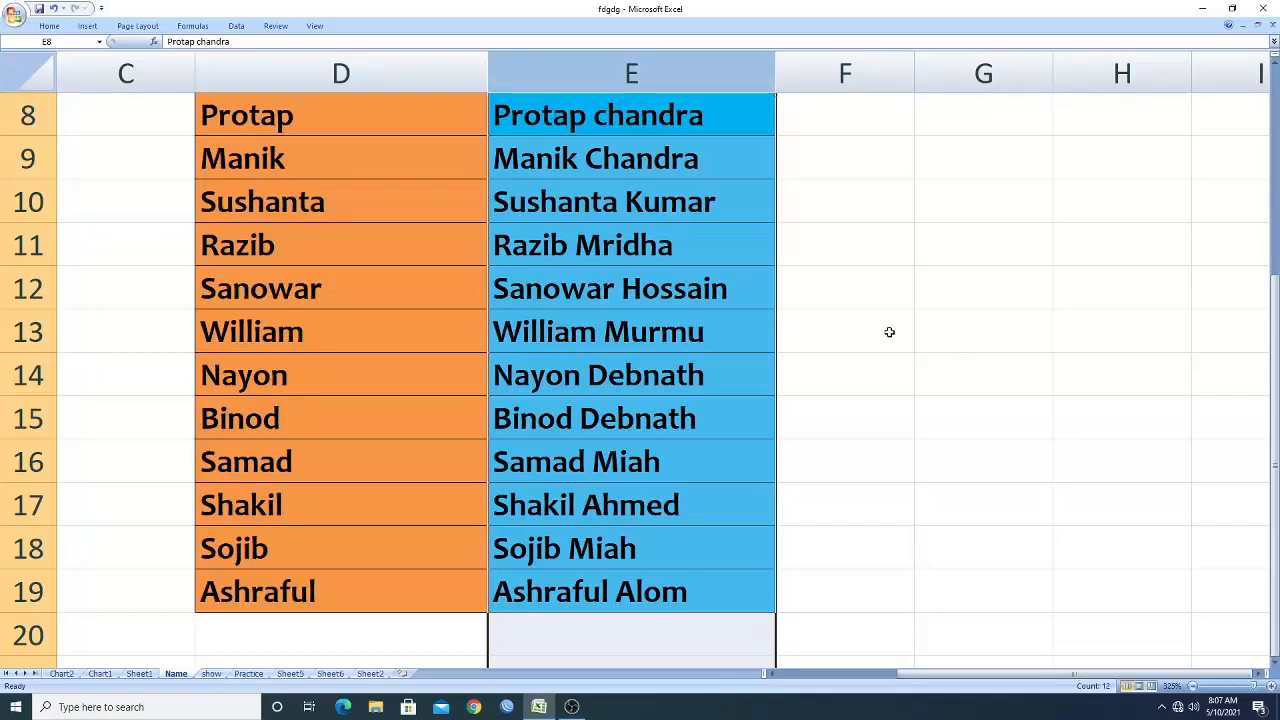
{"action": "key", "text": "ctrl+f"}
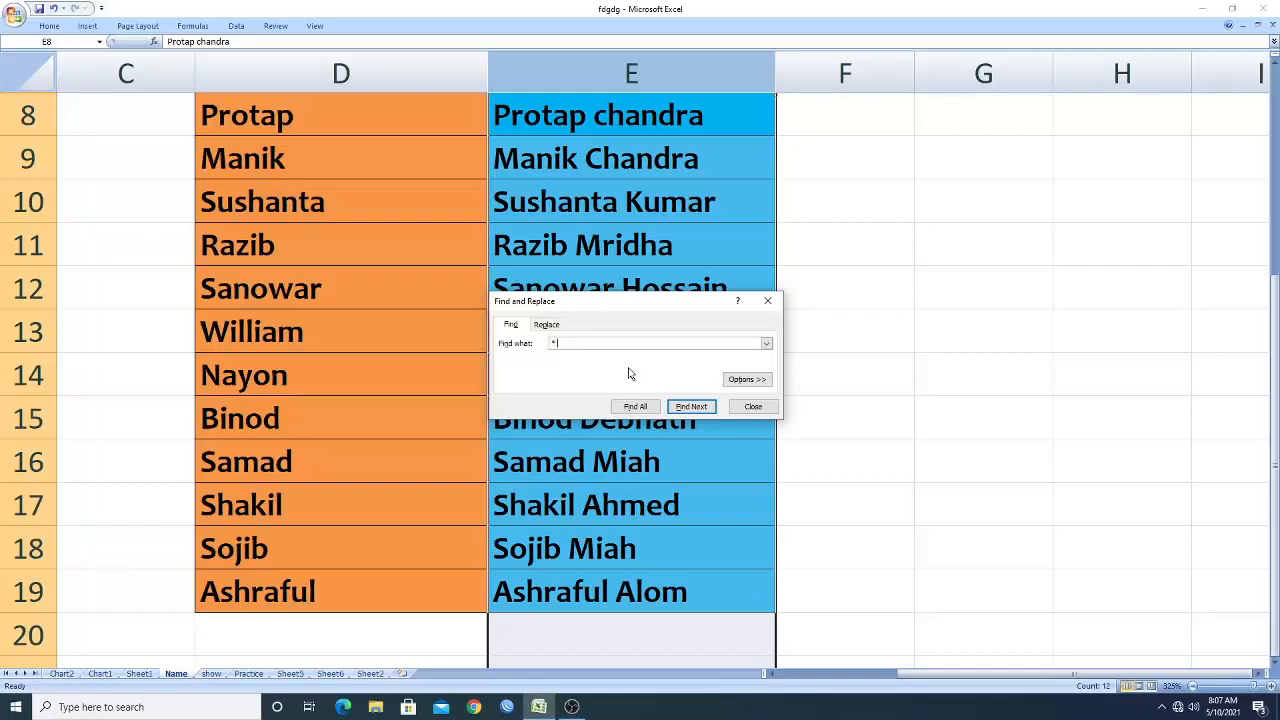
{"action": "left_click", "coordinate": [548, 326]}
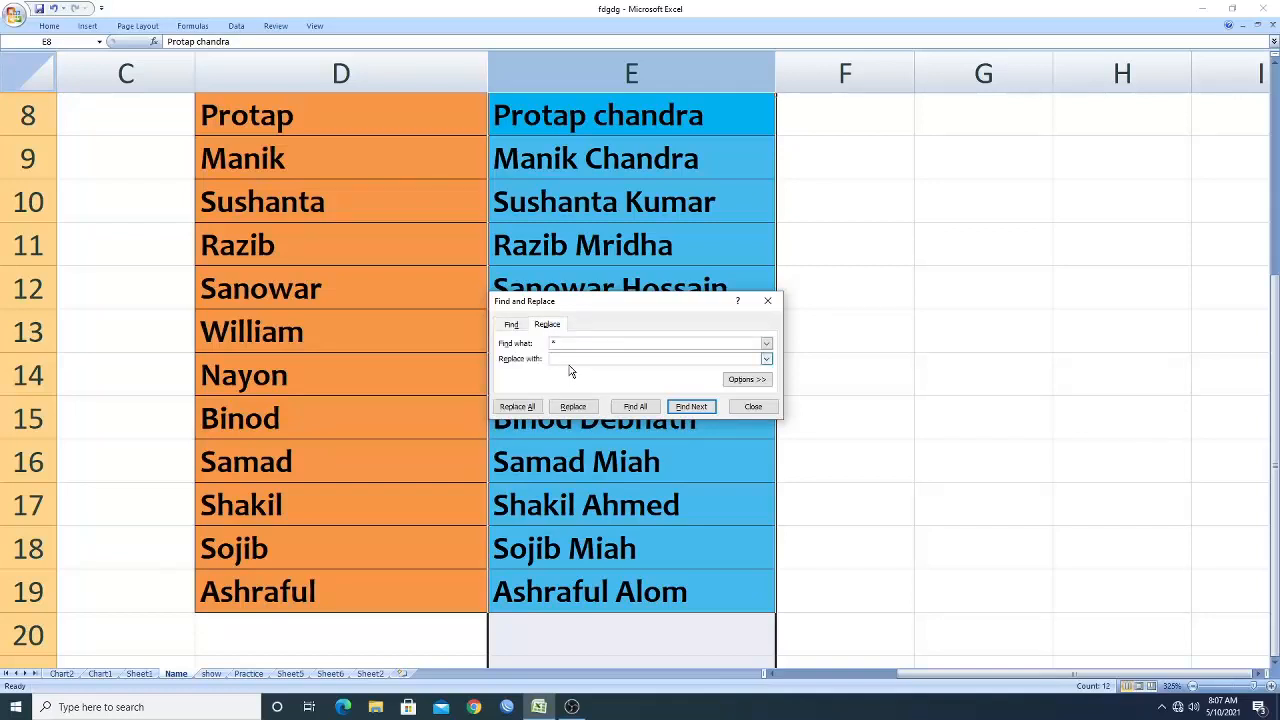
{"action": "left_click", "coordinate": [517, 406]}
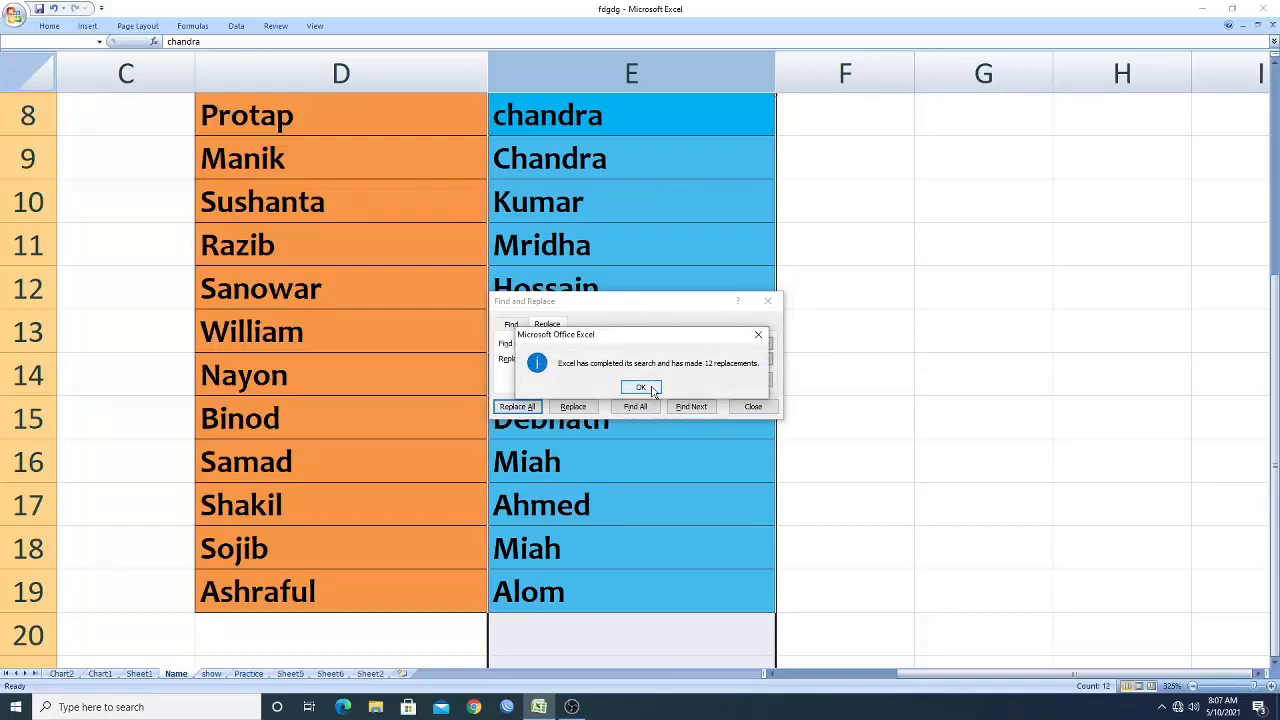
{"action": "left_click", "coordinate": [640, 387]}
{"action": "left_click", "coordinate": [755, 407]}
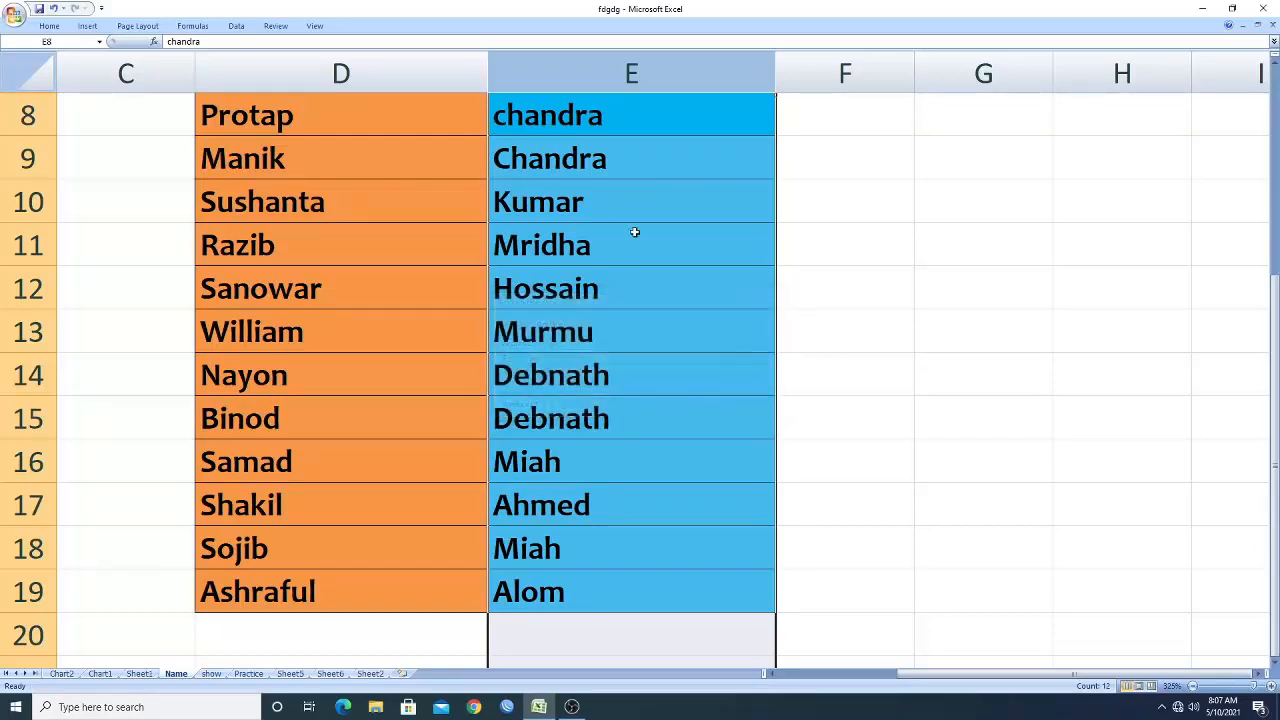
Enter the heading Wildcard in cell F11.
{"action": "left_click", "coordinate": [872, 297]}
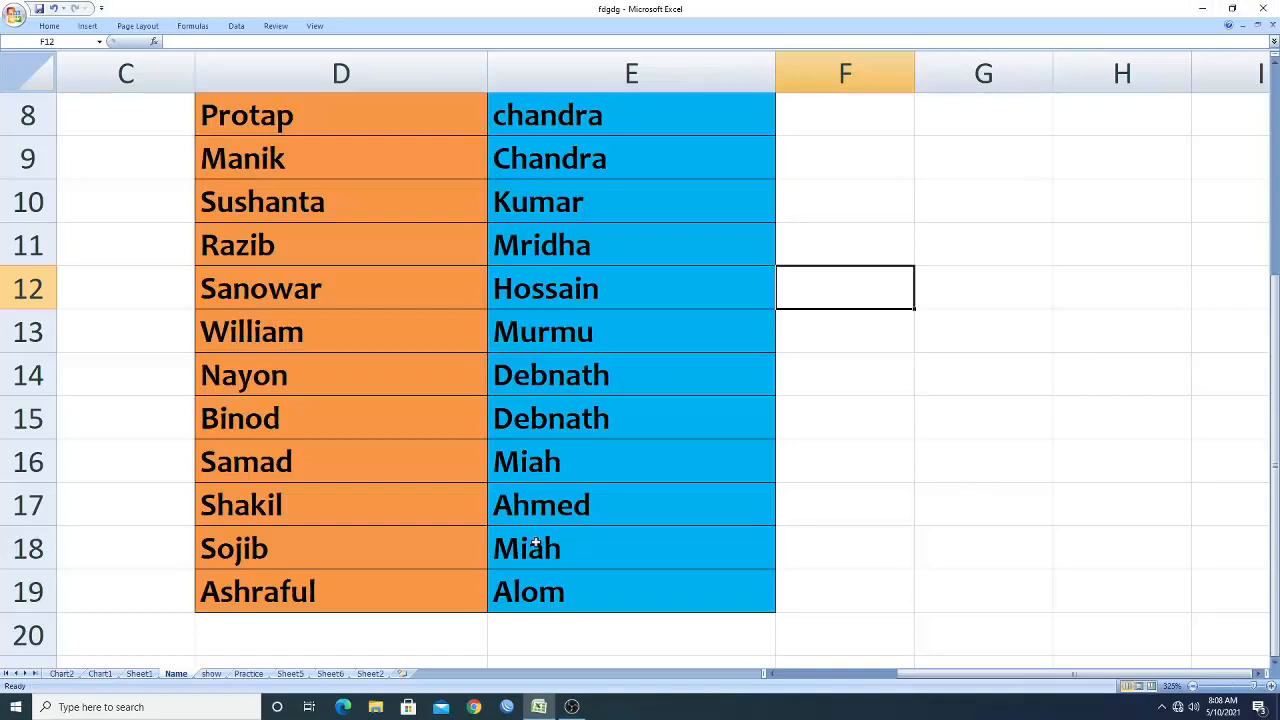
{"action": "left_click", "coordinate": [823, 384]}
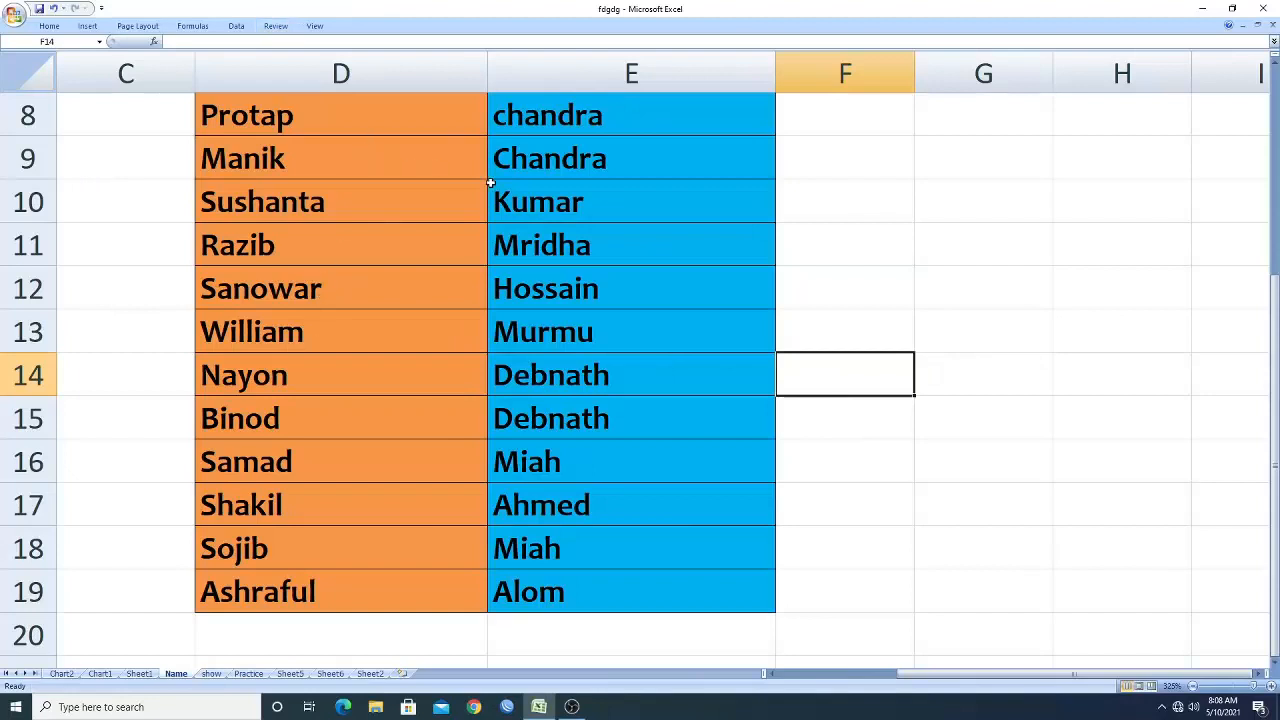
{"action": "left_click", "coordinate": [822, 478]}
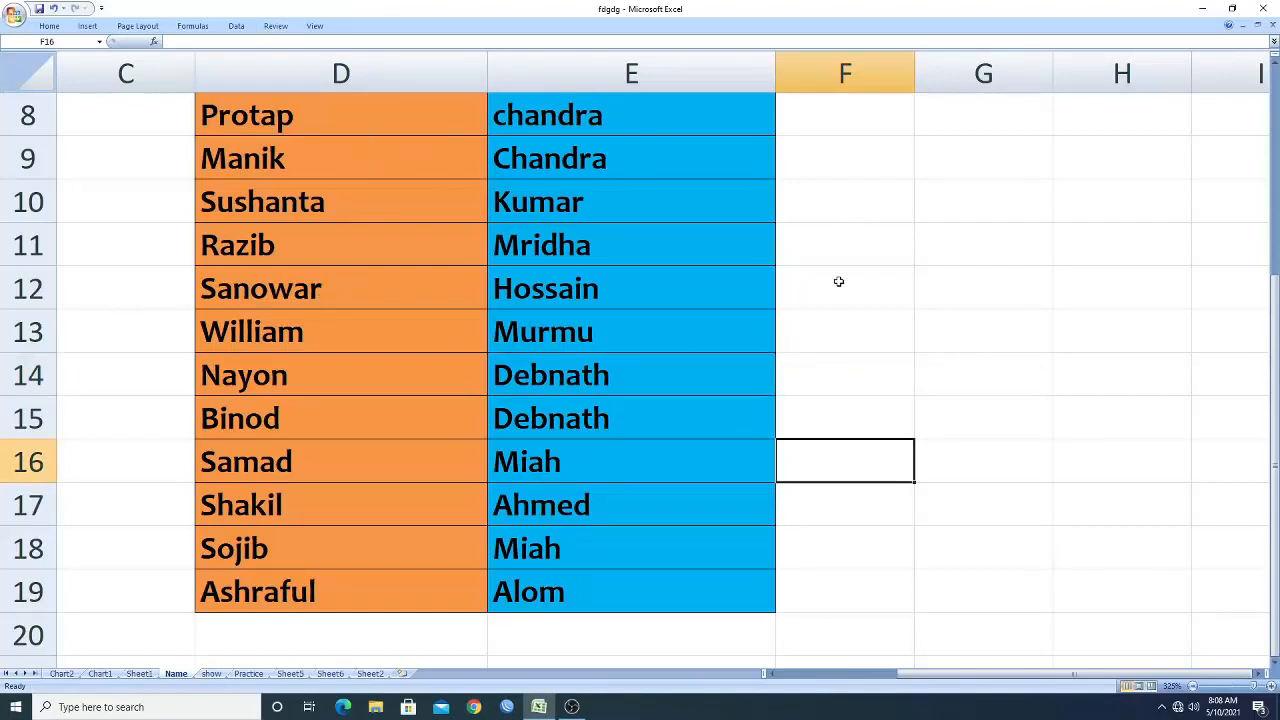
{"action": "left_click", "coordinate": [853, 253]}
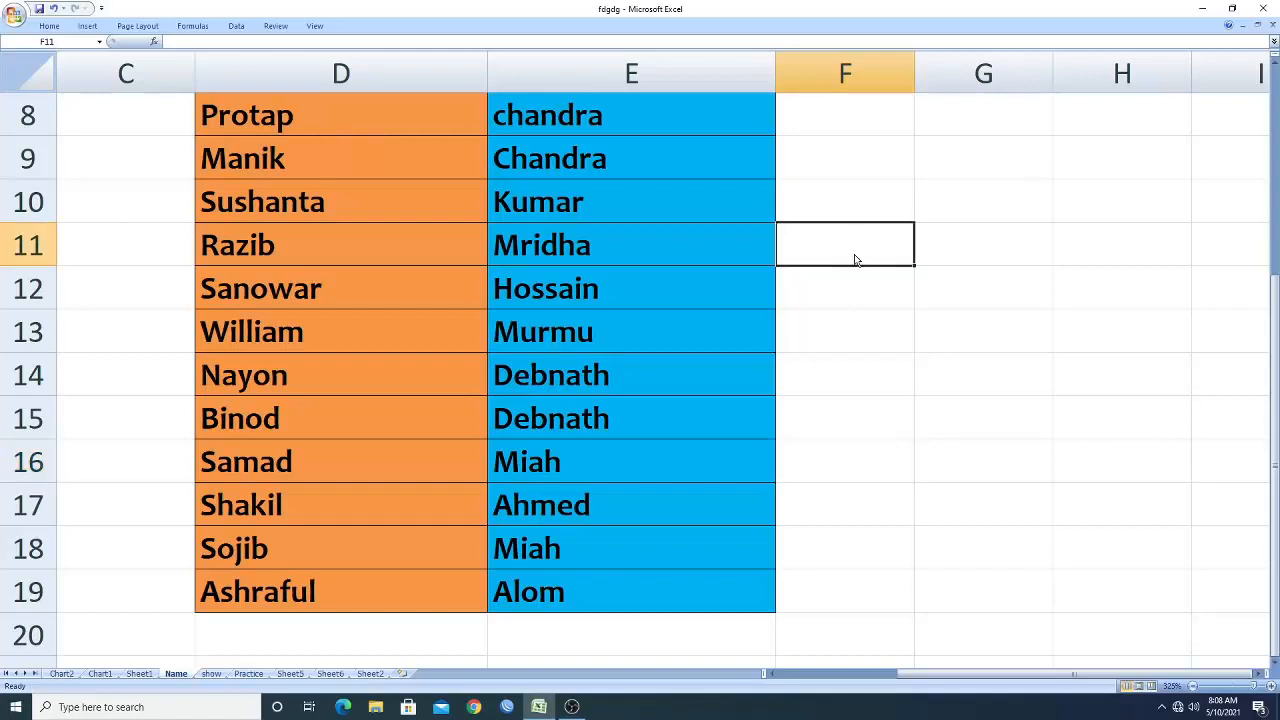
{"action": "type", "text": "Wild"}
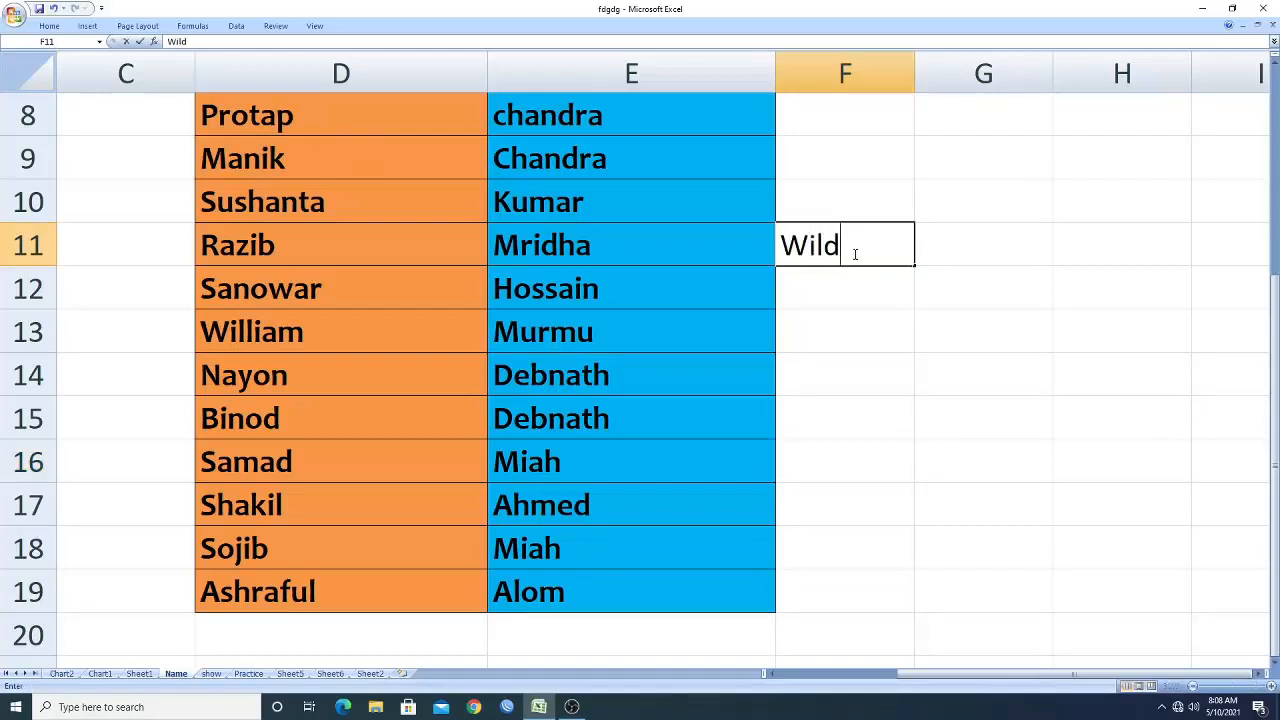
{"action": "type", "text": "card"}
{"action": "left_click", "coordinate": [945, 240]}
{"action": "left_click", "coordinate": [844, 244]}
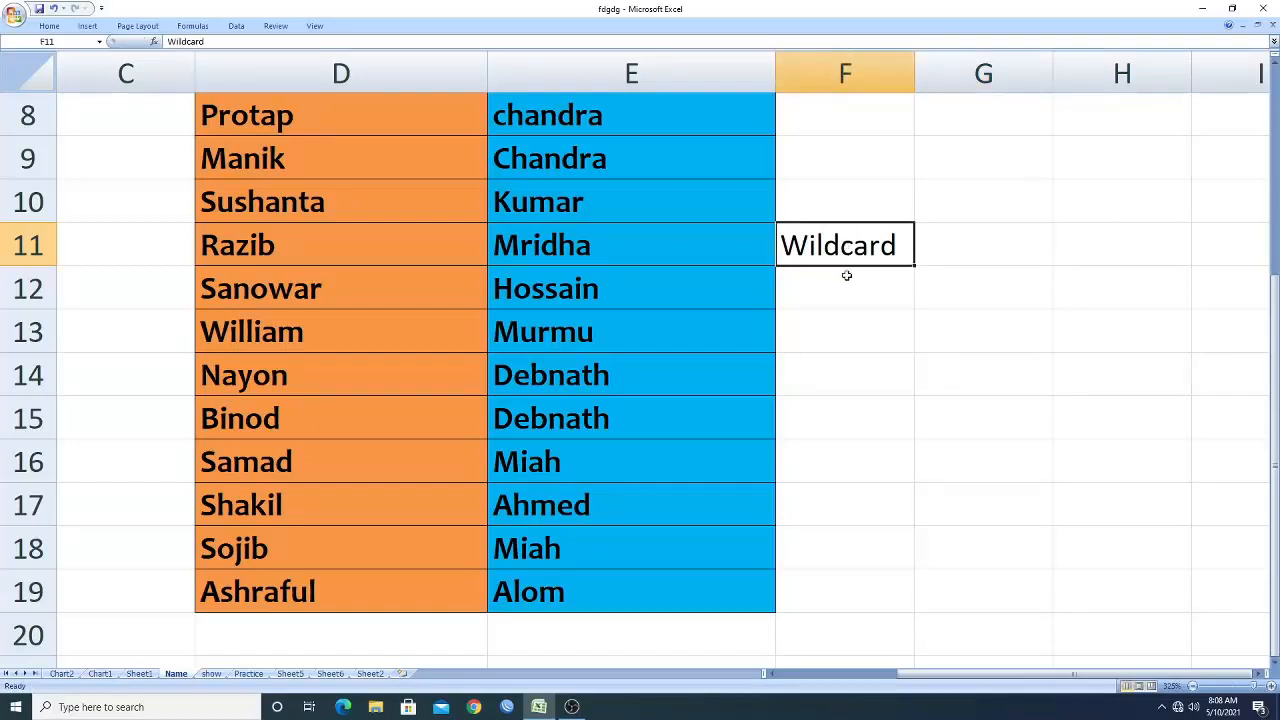
Enter * in cell F12 and countif in cell F13 beneath the Wildcard heading.
{"action": "left_click", "coordinate": [836, 290]}
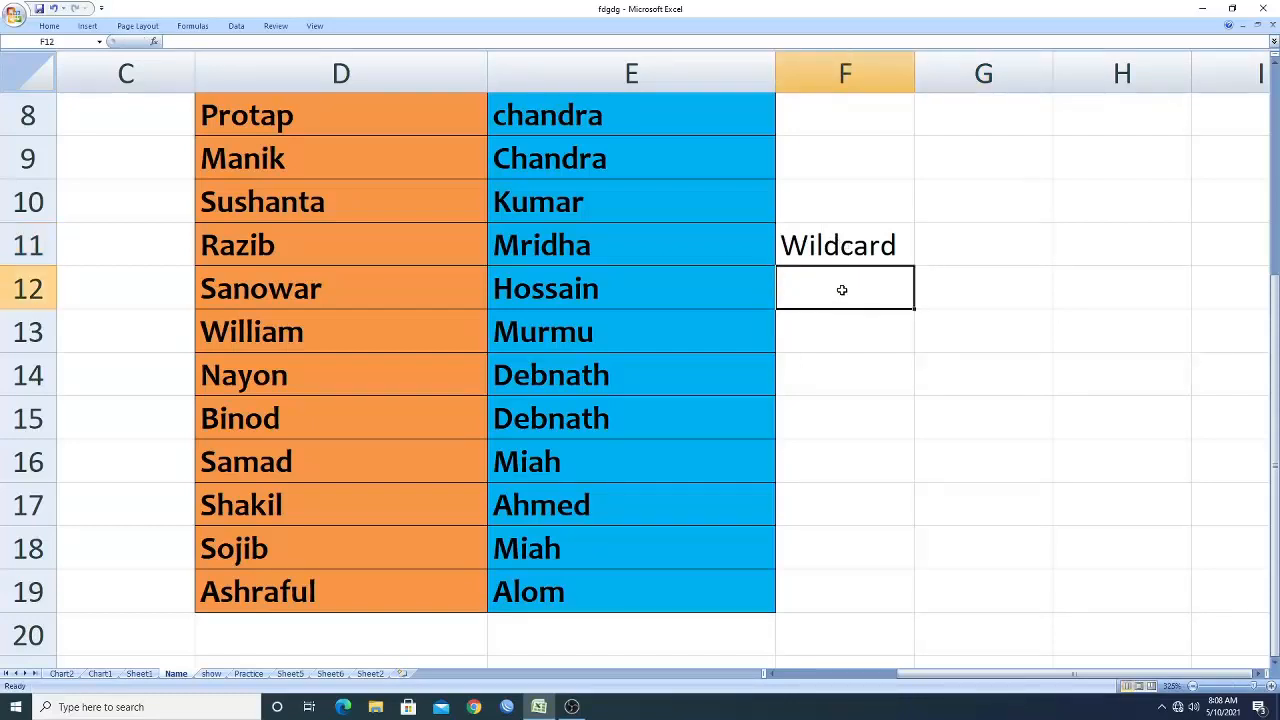
{"action": "type", "text": "*"}
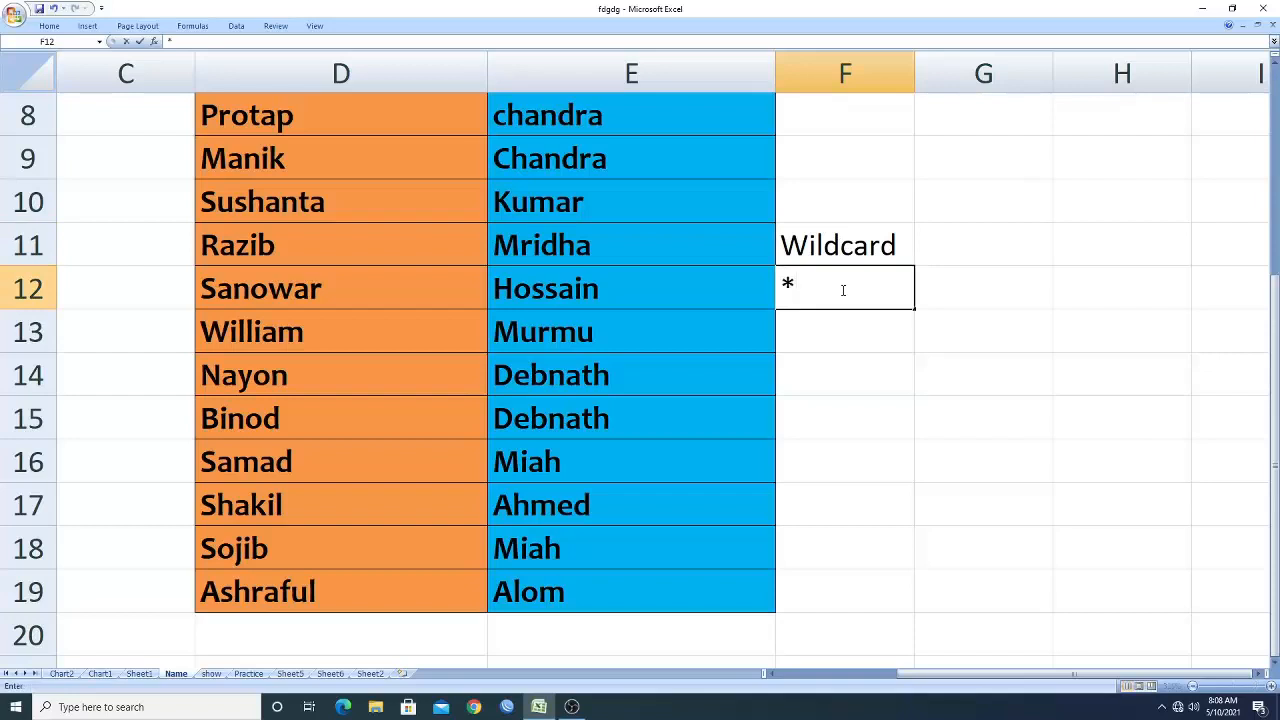
{"action": "key", "text": "Return"}
{"action": "type", "text": "co"}
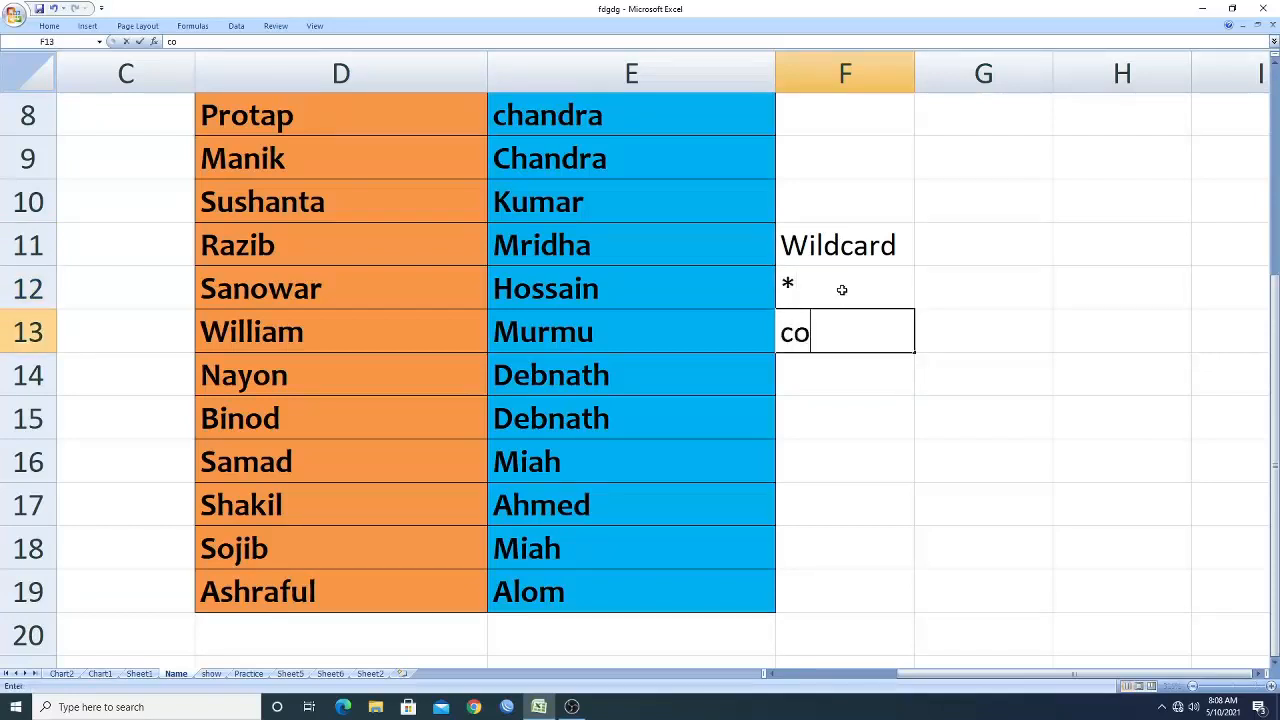
{"action": "type", "text": "untif"}
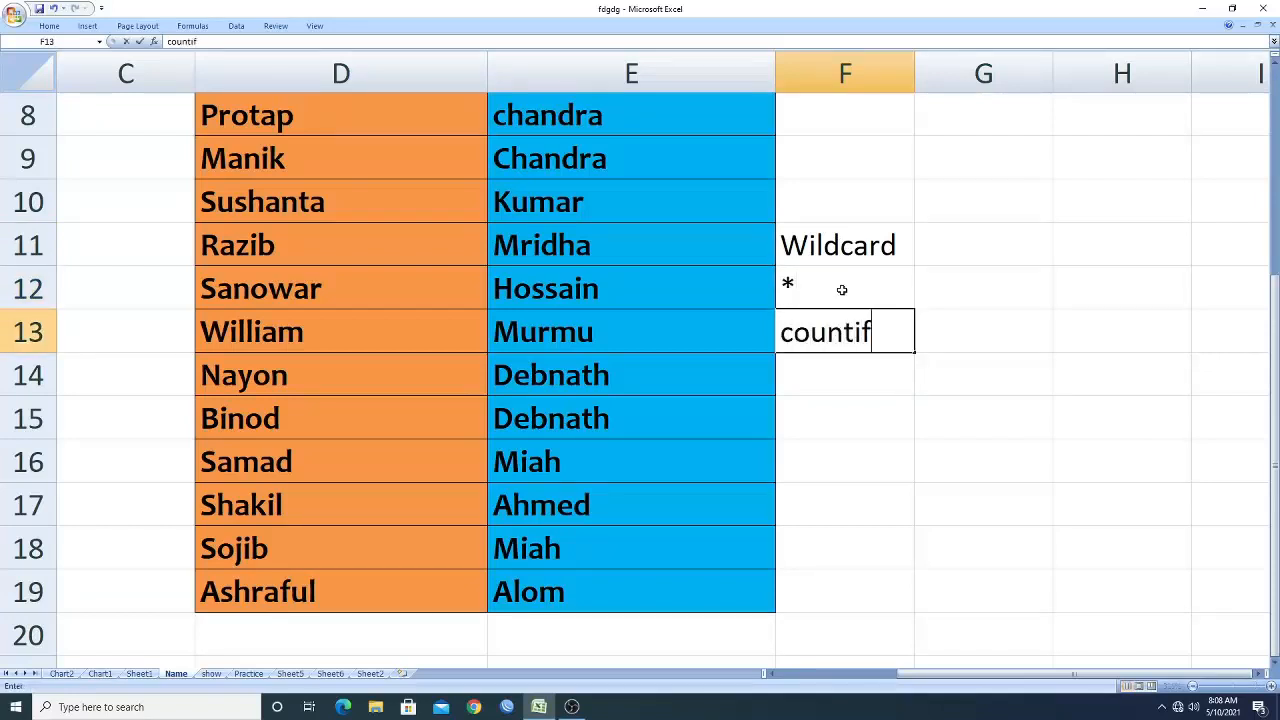
{"action": "key", "text": "Return"}
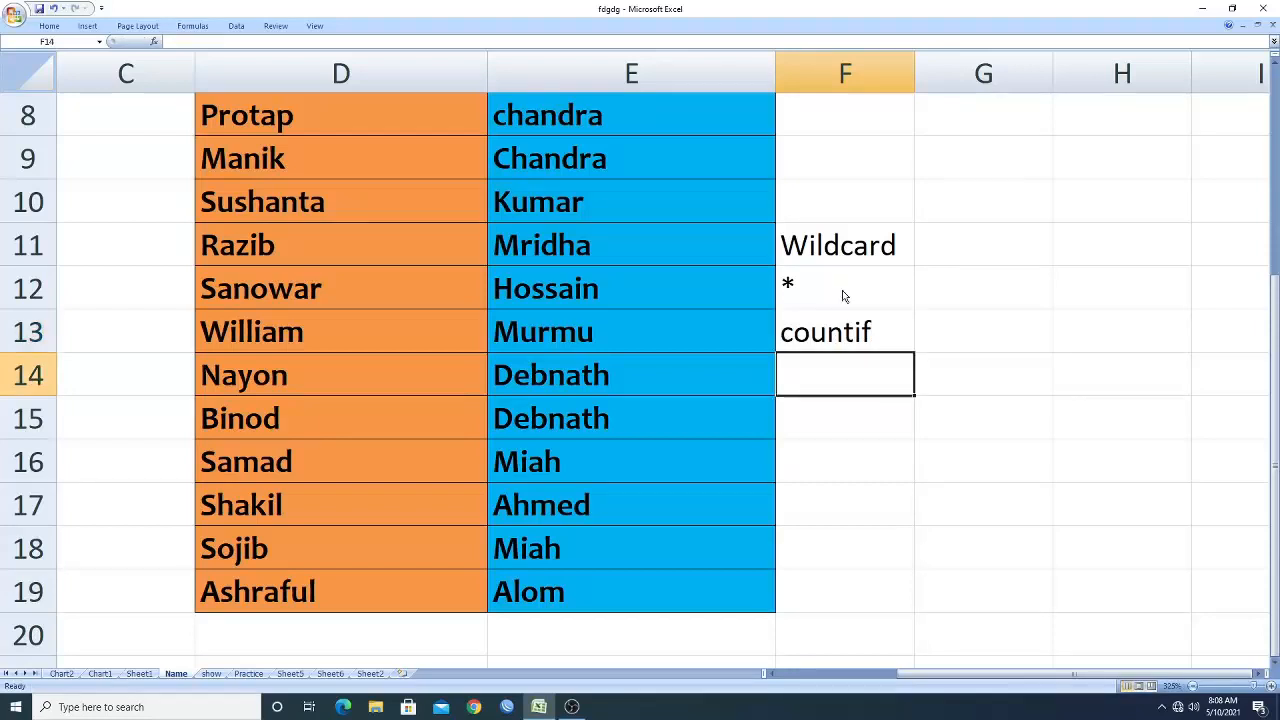
Add sumif in cell F14 beneath countif.
{"action": "left_click", "coordinate": [824, 322]}
{"action": "left_click", "coordinate": [835, 285]}
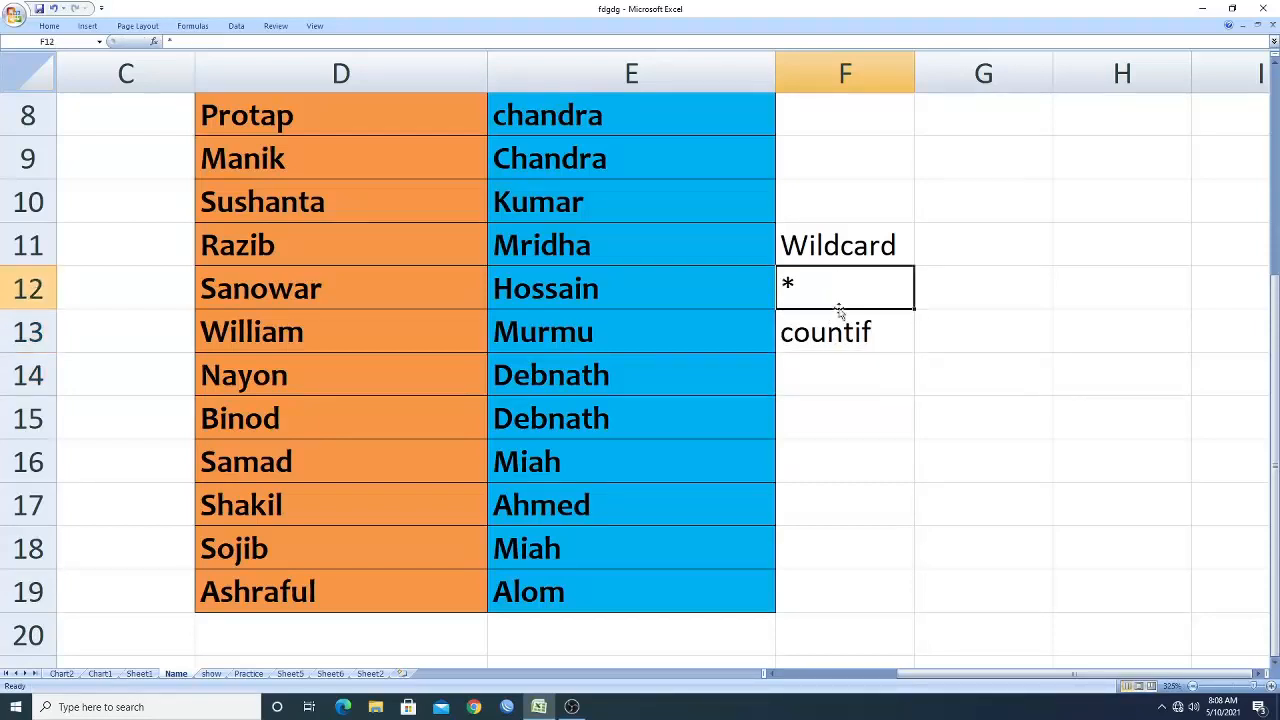
{"action": "left_click", "coordinate": [836, 332]}
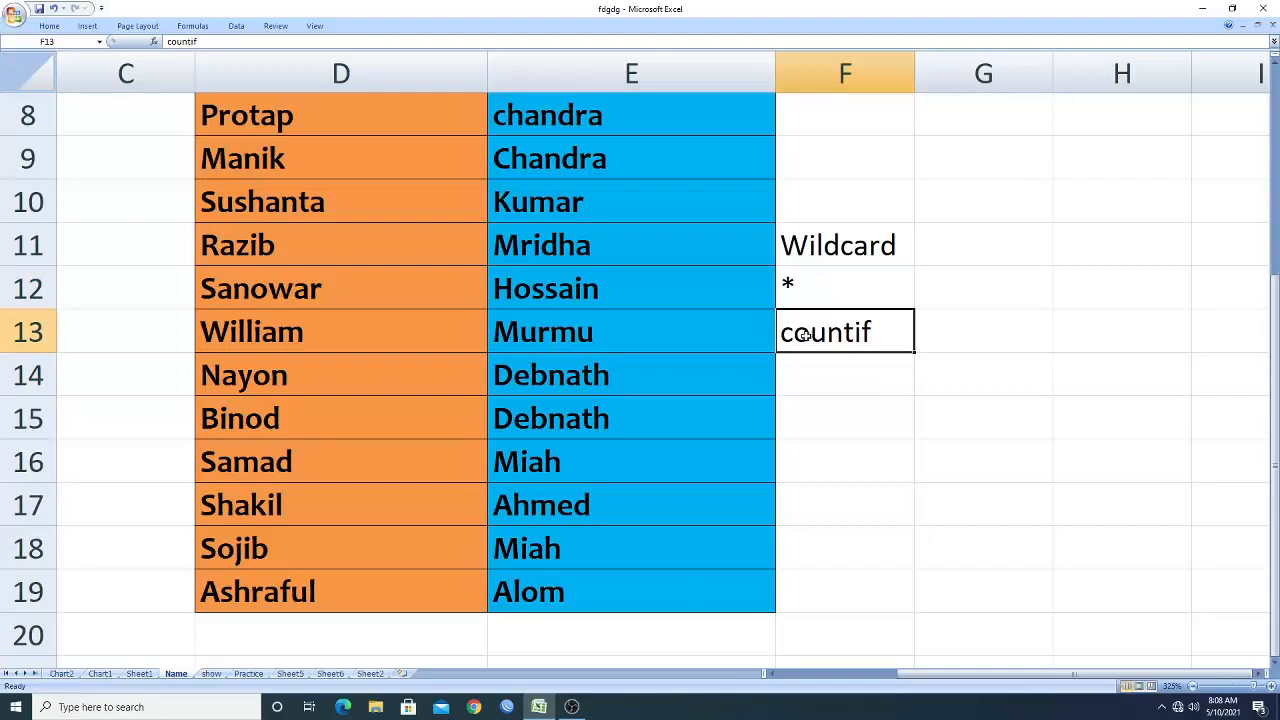
{"action": "key", "text": "Return"}
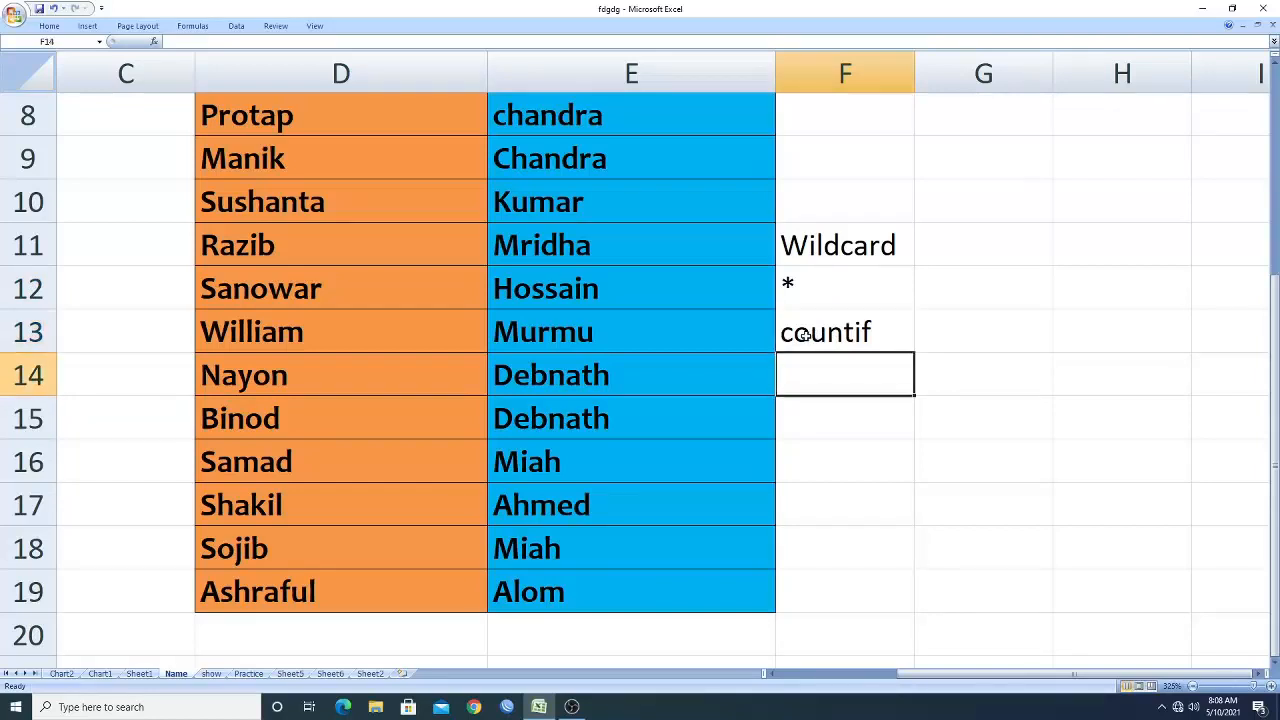
{"action": "type", "text": "sum"}
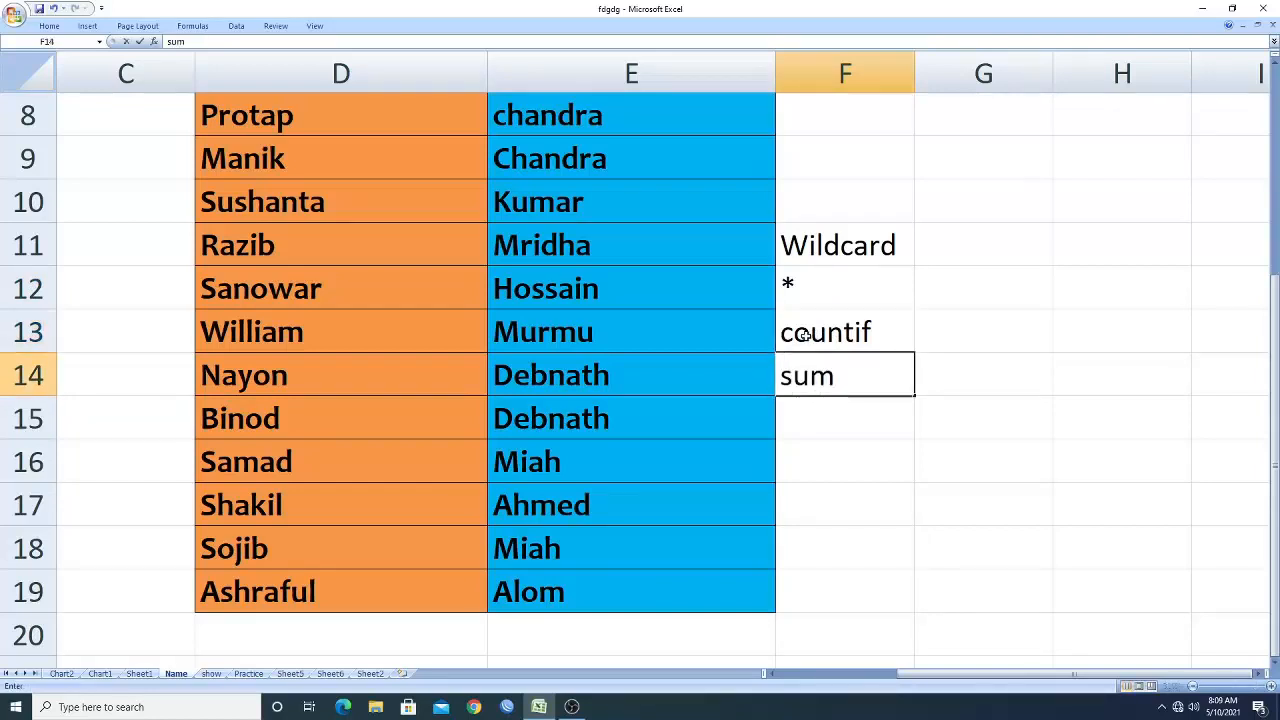
{"action": "type", "text": "if"}
{"action": "key", "text": "Return"}
{"action": "left_click", "coordinate": [805, 334]}
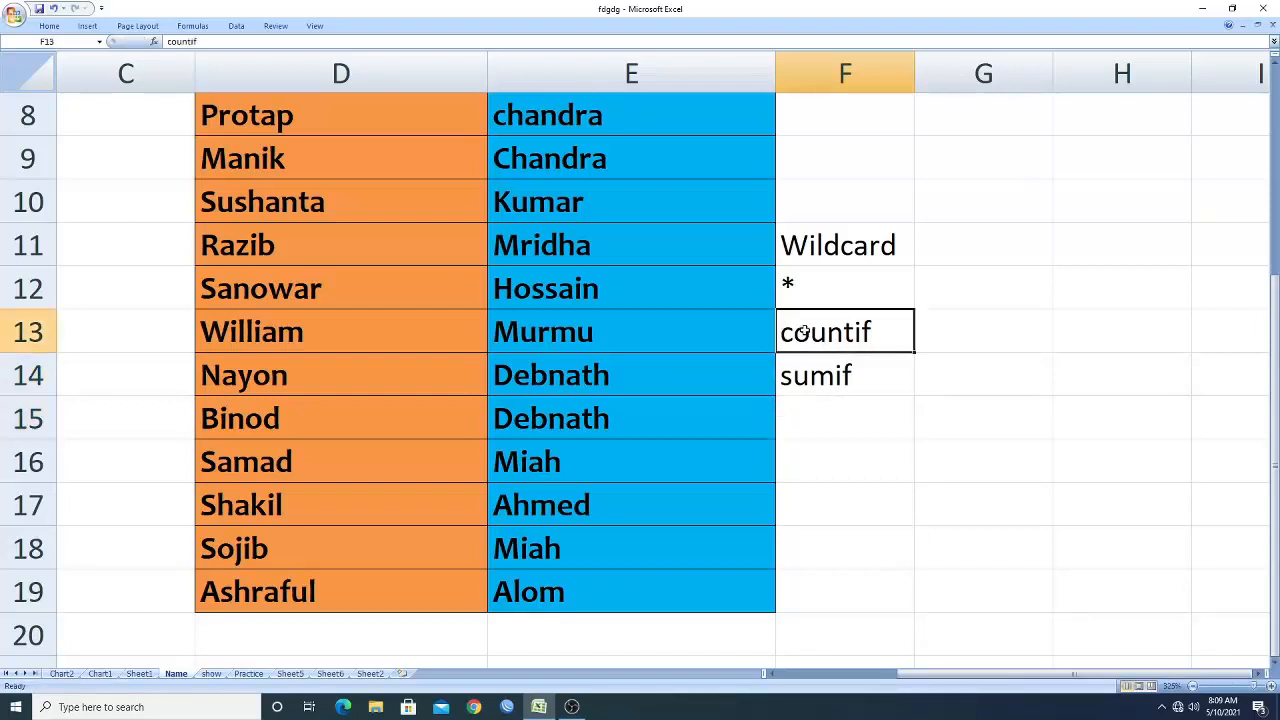
{"action": "left_click", "coordinate": [802, 372]}
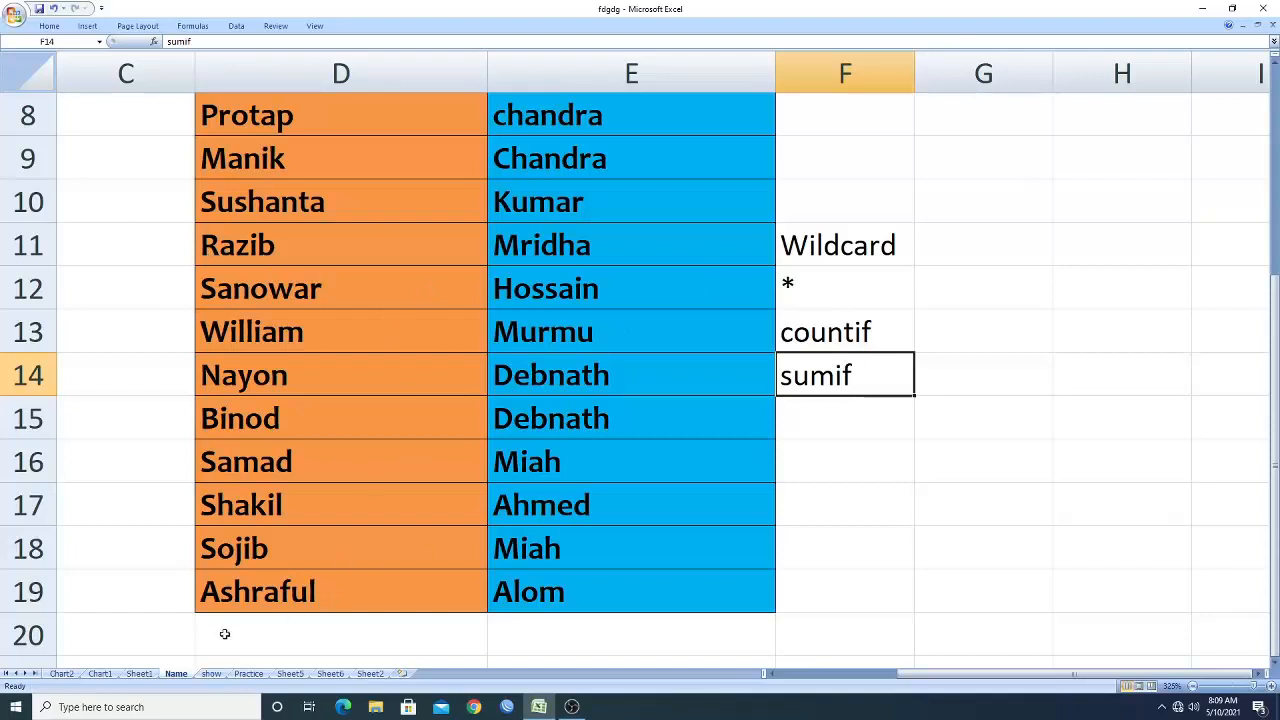
Switch to the show sheet and examine the numbers 1 to 10 in column D and their total row.
{"action": "left_click", "coordinate": [212, 674]}
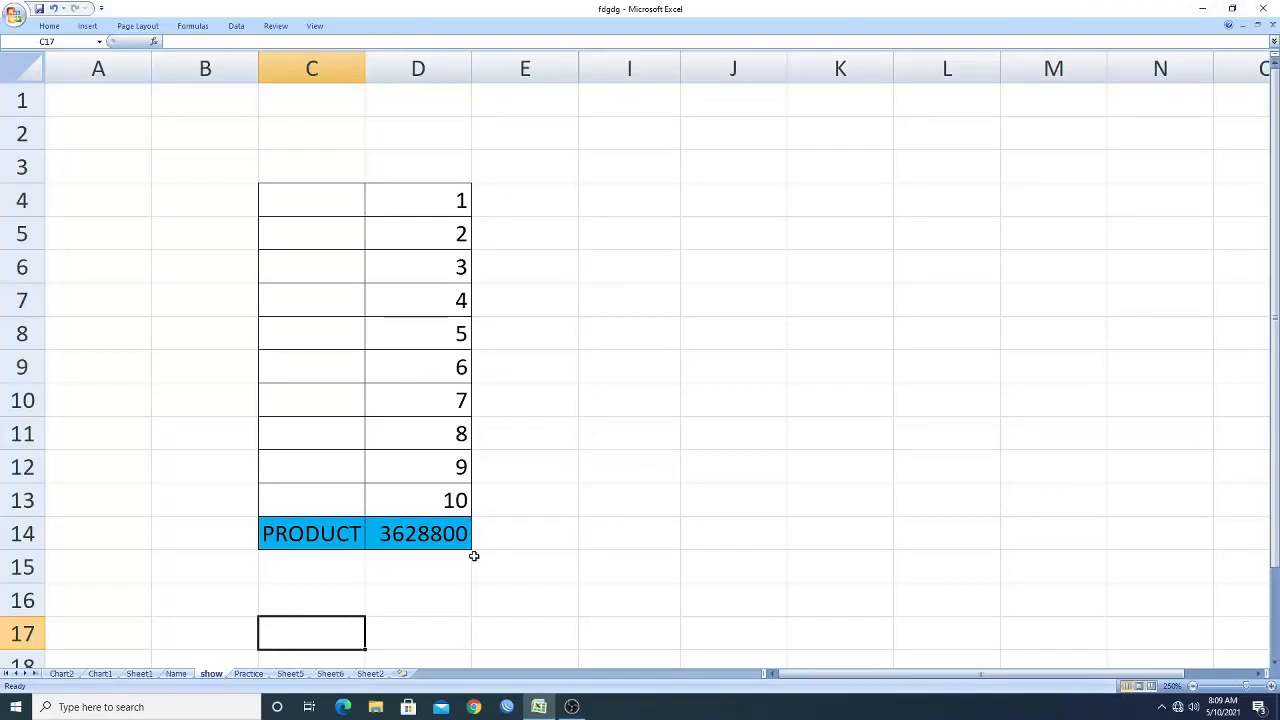
{"action": "scroll", "coordinate": [474, 556], "scroll_direction": "up", "scroll_amount": 2, "text": "ctrl"}
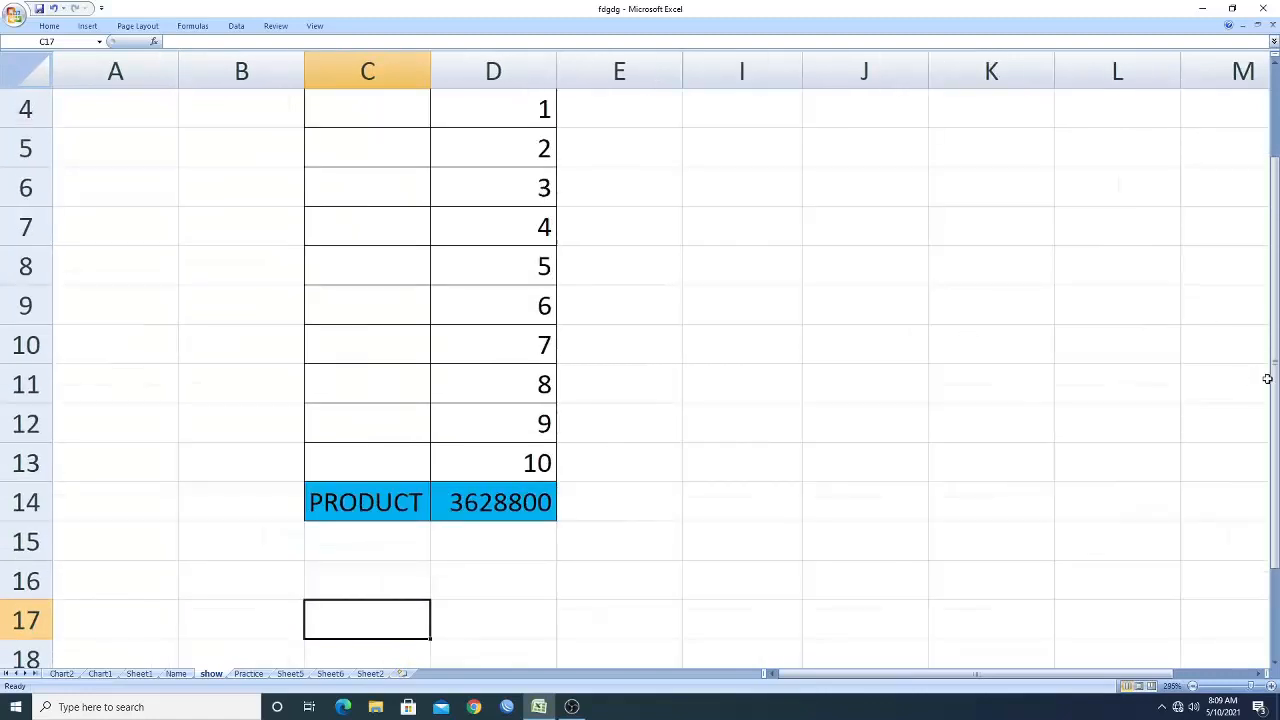
{"action": "left_click_drag", "start_coordinate": [1267, 378], "coordinate": [1275, 333]}
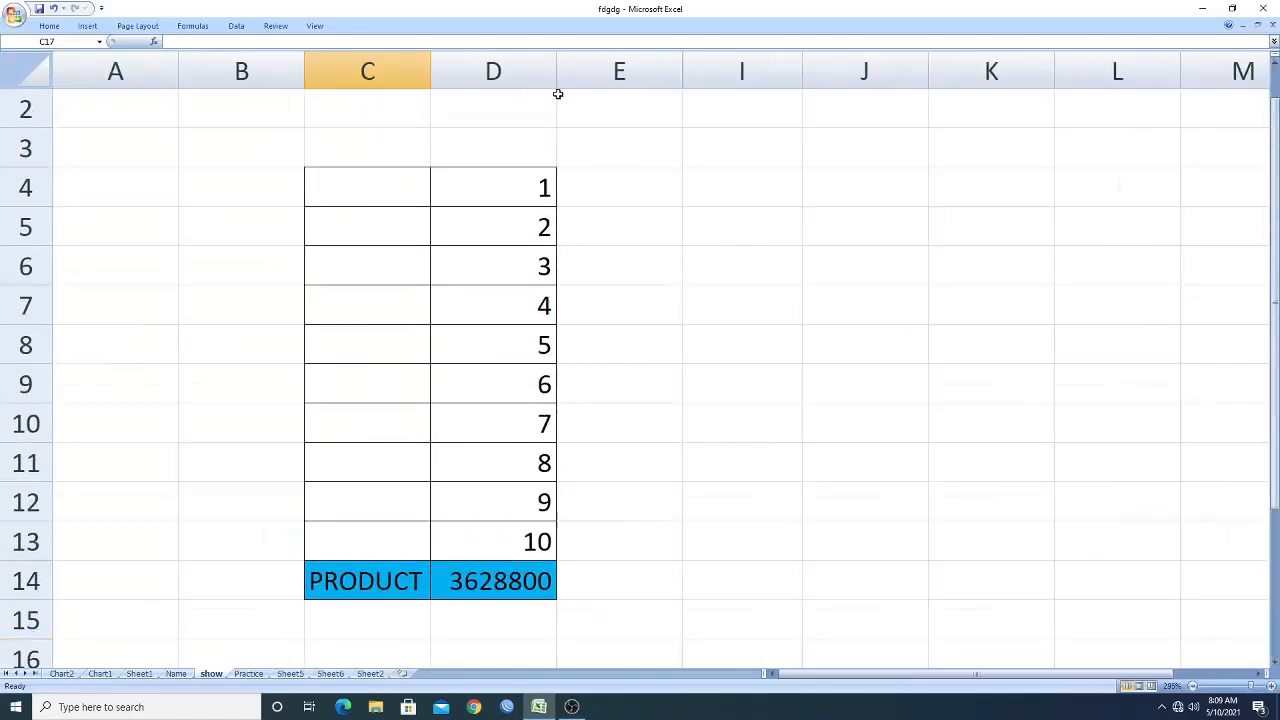
{"action": "left_click", "coordinate": [342, 70]}
{"action": "left_click", "coordinate": [533, 68]}
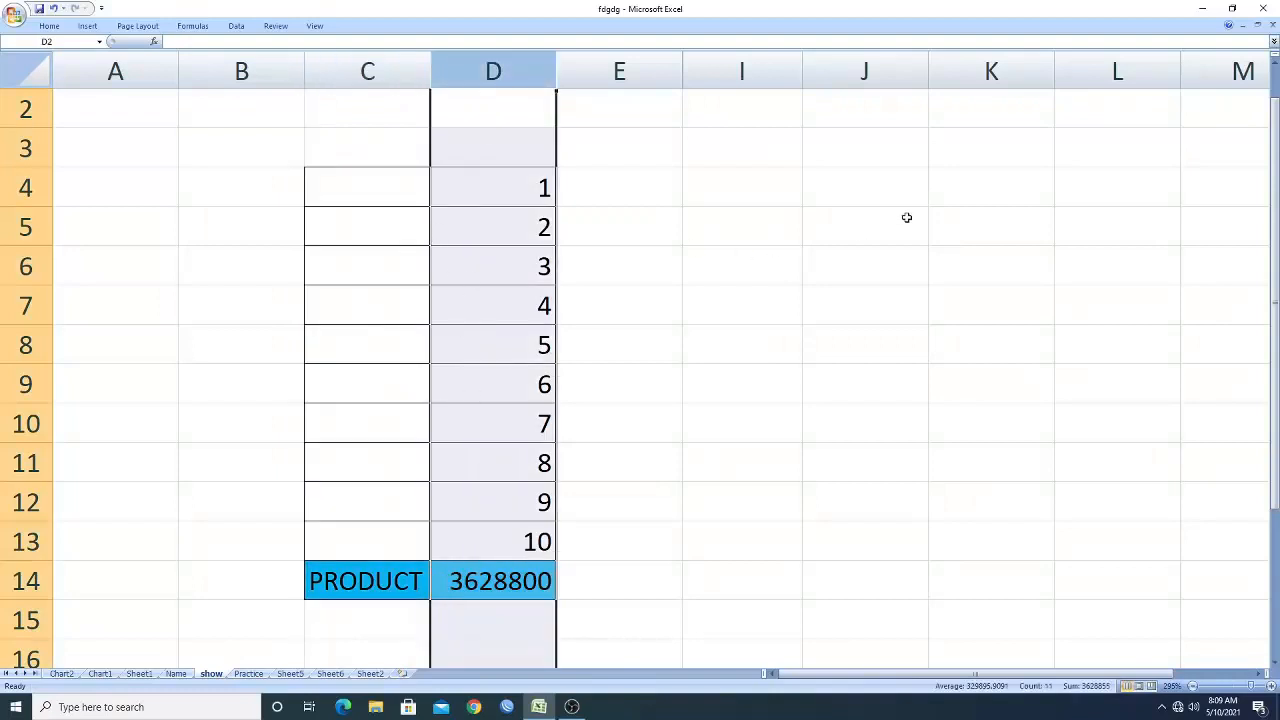
{"action": "left_click", "coordinate": [530, 207]}
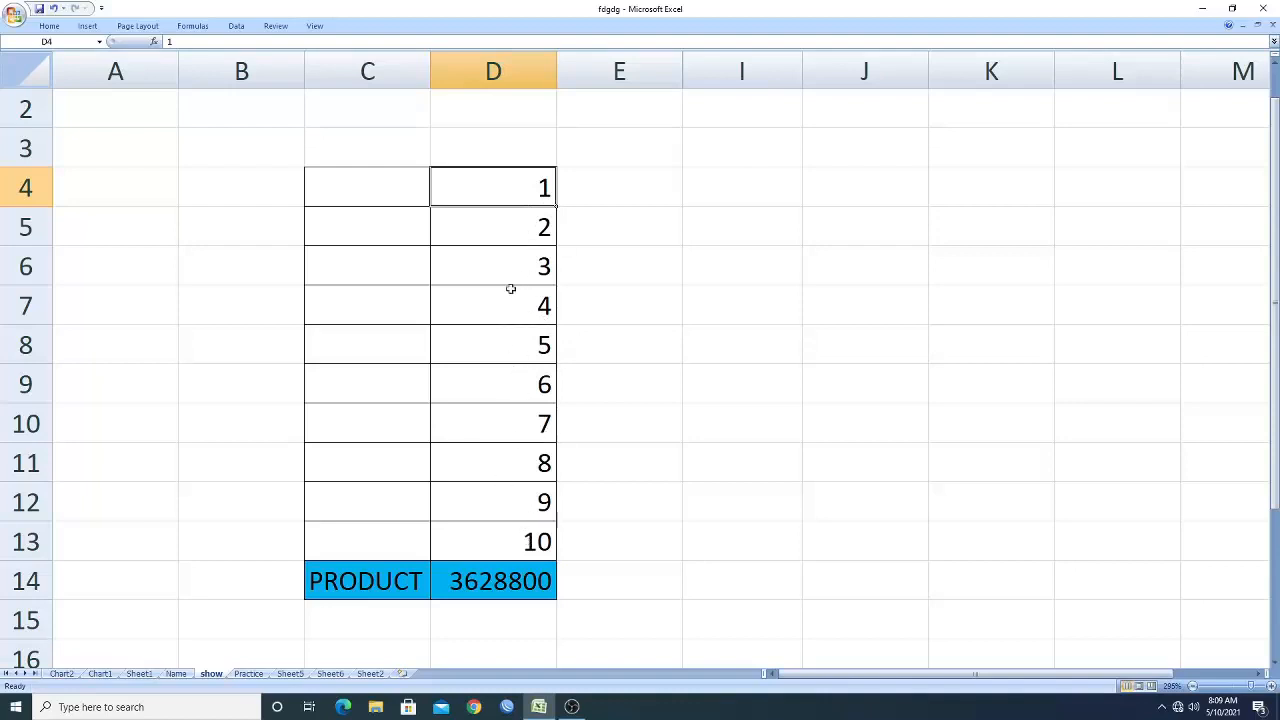
{"action": "left_click_drag", "start_coordinate": [502, 193], "coordinate": [498, 420]}
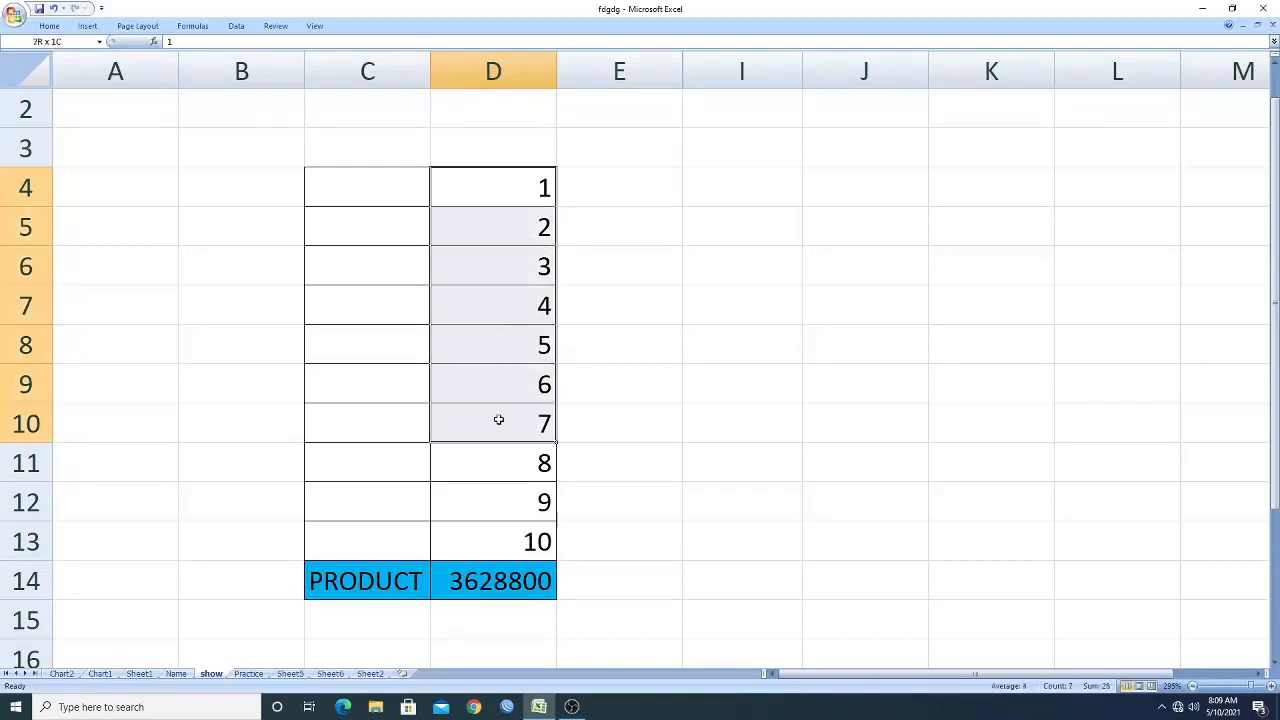
{"action": "left_click", "coordinate": [678, 486]}
Set the function in the total row's C14 cell to MAX.
{"action": "left_click", "coordinate": [396, 595]}
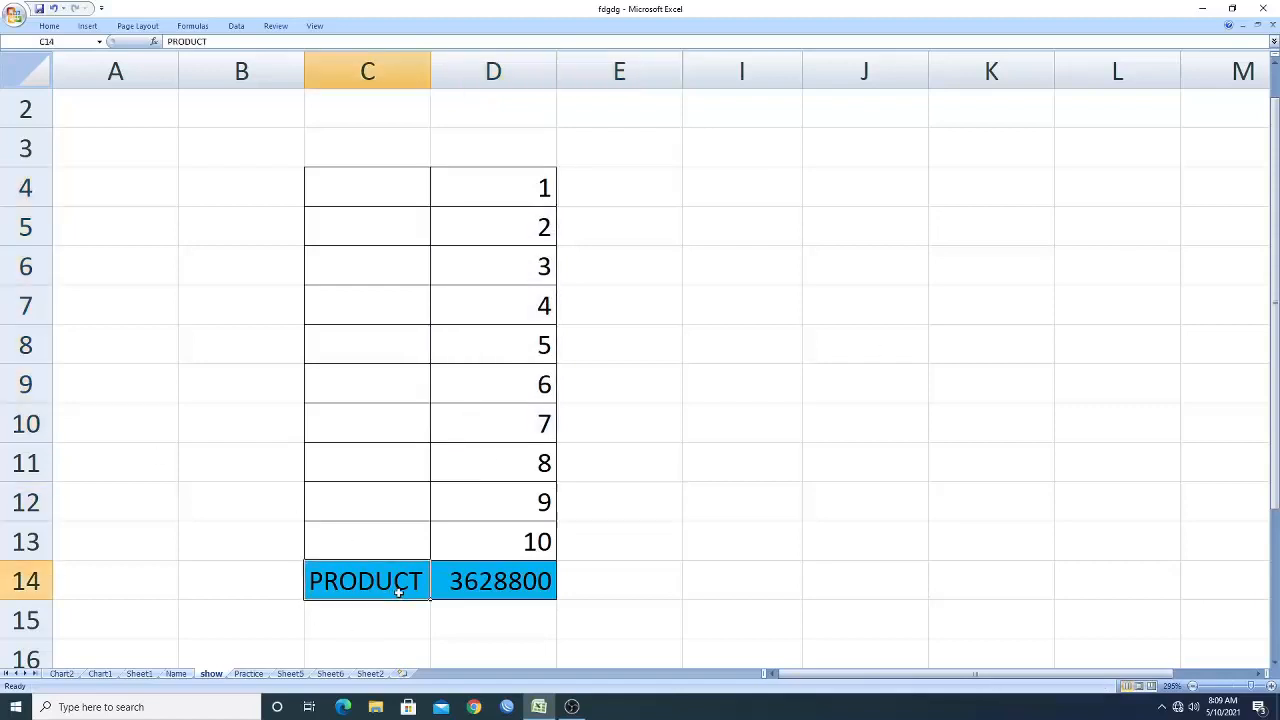
{"action": "scroll", "coordinate": [460, 483], "scroll_direction": "down", "scroll_amount": 2}
{"action": "scroll", "coordinate": [494, 577], "scroll_direction": "up", "scroll_amount": 2}
{"action": "left_click", "coordinate": [436, 592]}
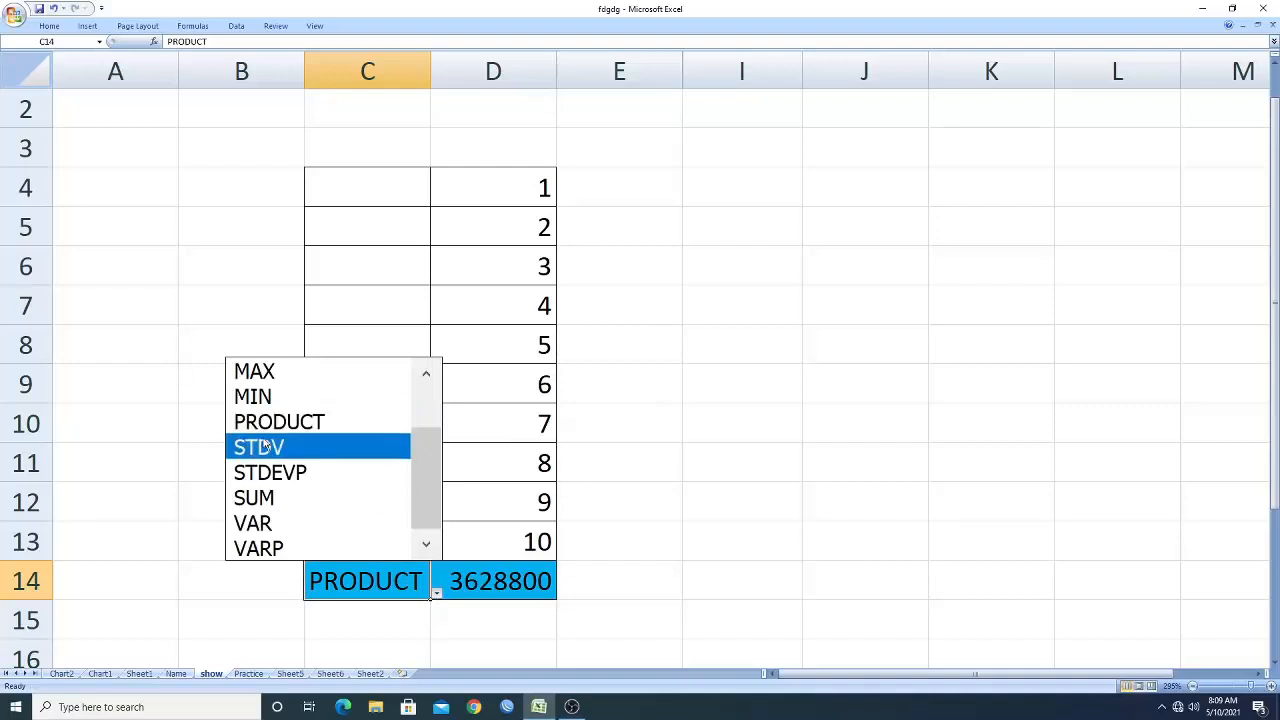
{"action": "left_click", "coordinate": [289, 372]}
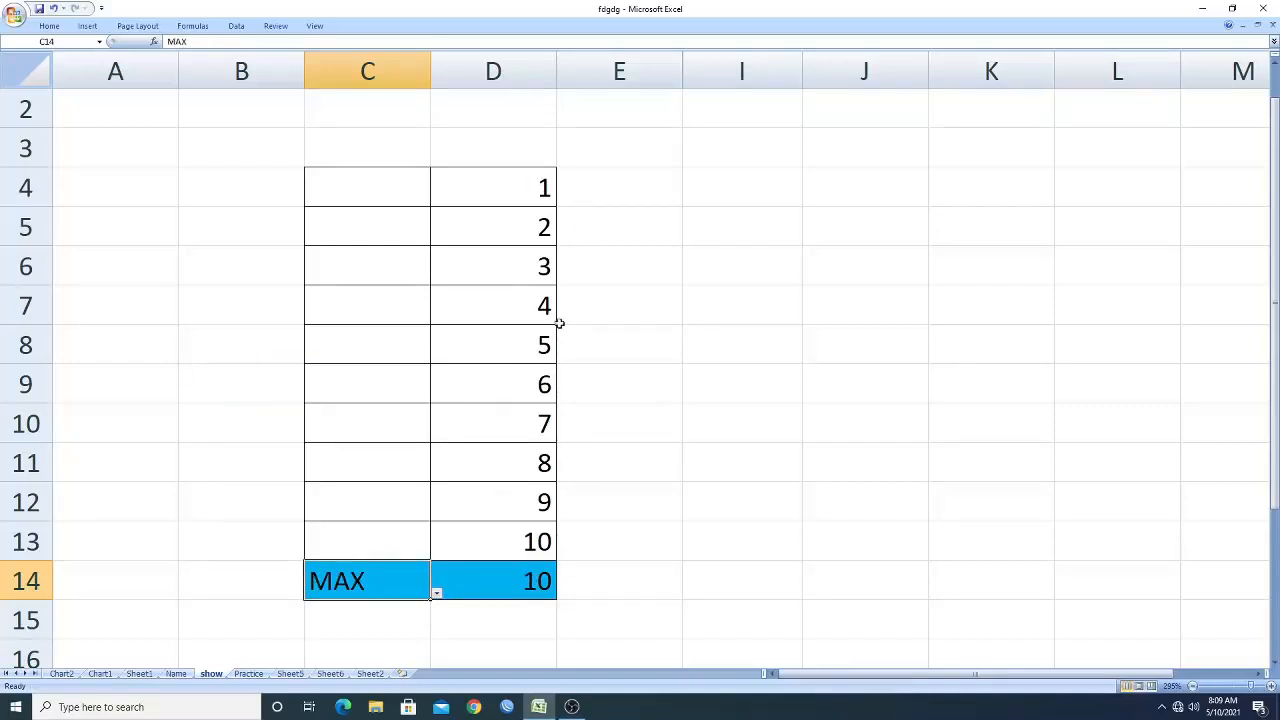
{"action": "left_click", "coordinate": [524, 541]}
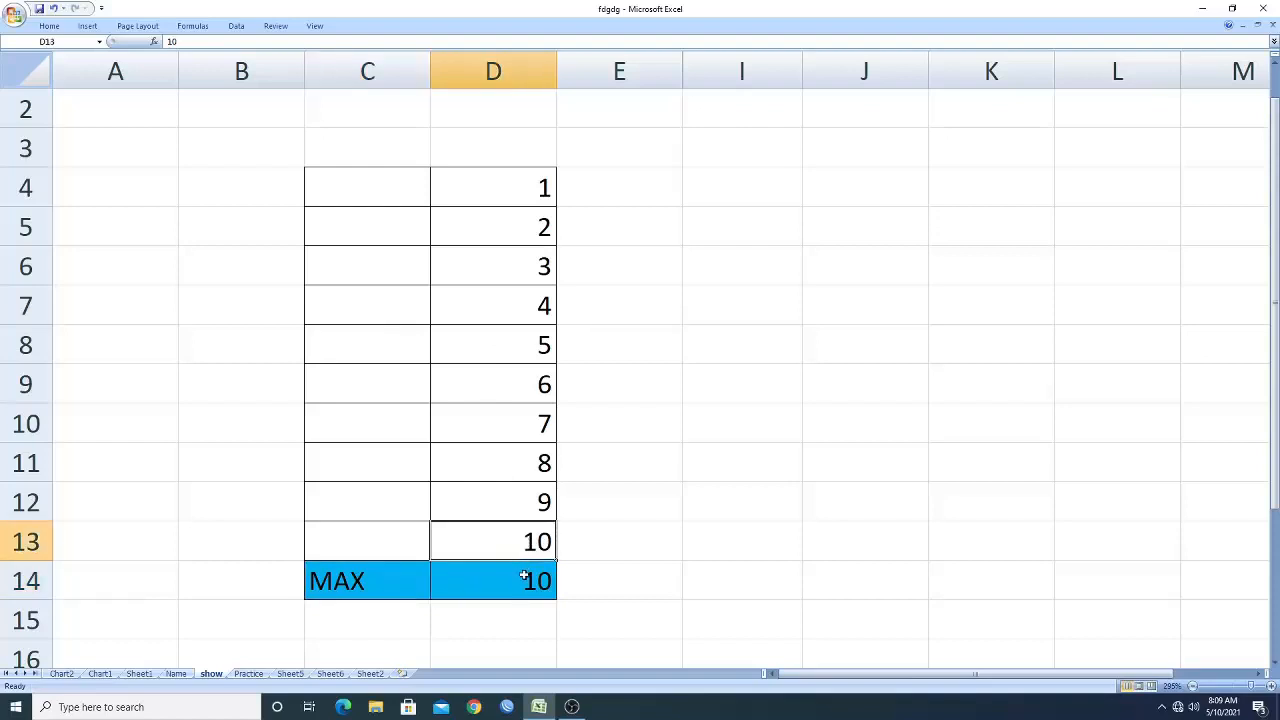
Change the total row's function in cell C14 to MIN.
{"action": "left_click", "coordinate": [524, 578]}
{"action": "left_click", "coordinate": [406, 585]}
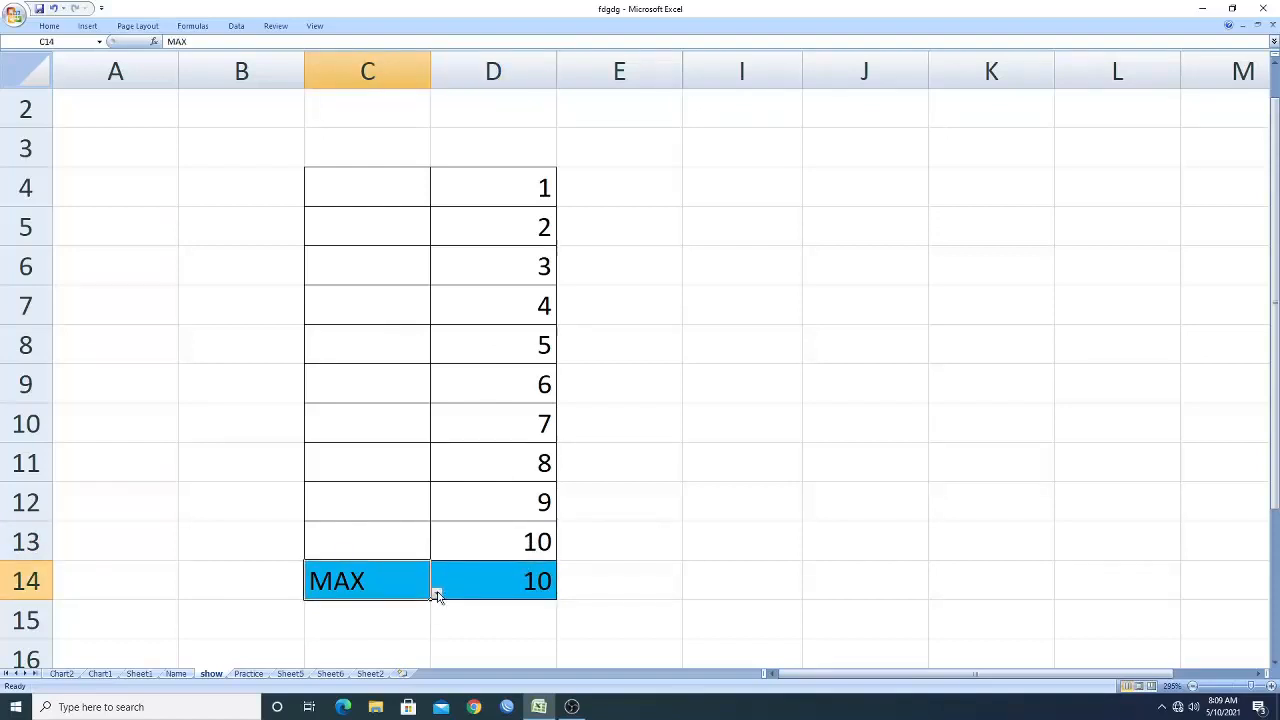
{"action": "left_click", "coordinate": [437, 593]}
{"action": "left_click", "coordinate": [260, 394]}
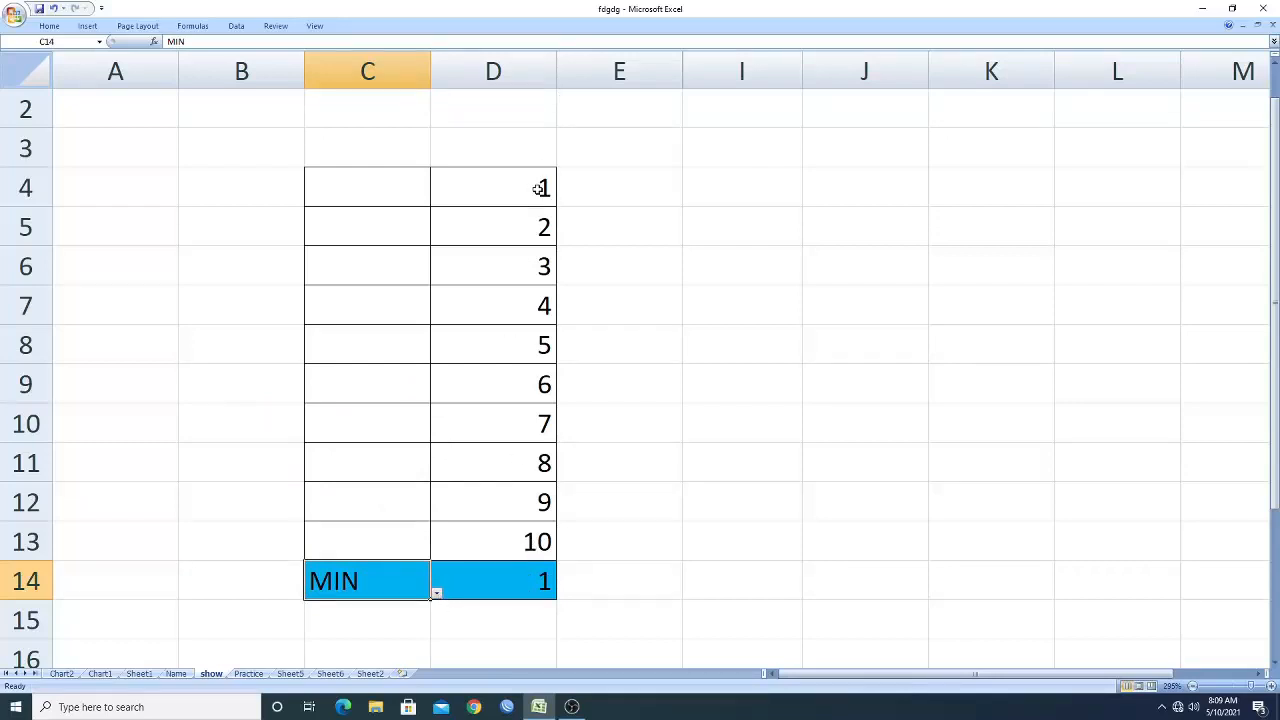
Change cell D7 to 0, then set it back to 4.
{"action": "left_click", "coordinate": [529, 307]}
{"action": "type", "text": "0"}
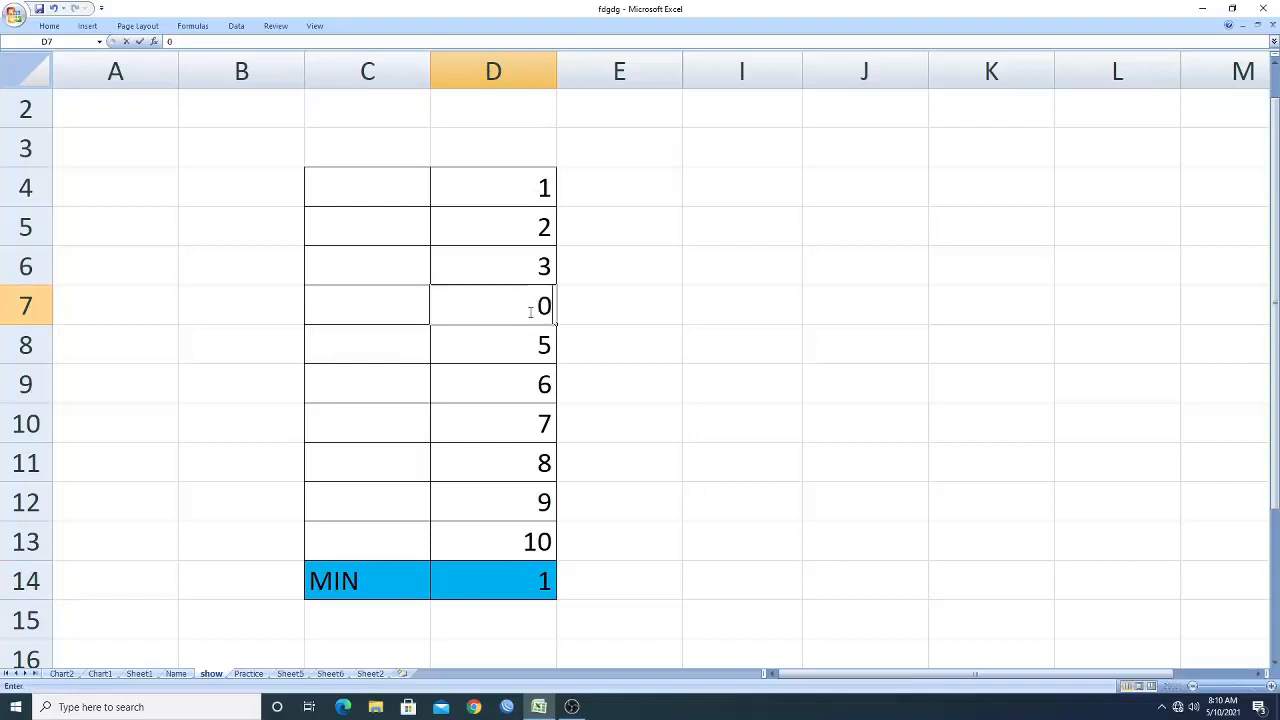
{"action": "left_click", "coordinate": [674, 494]}
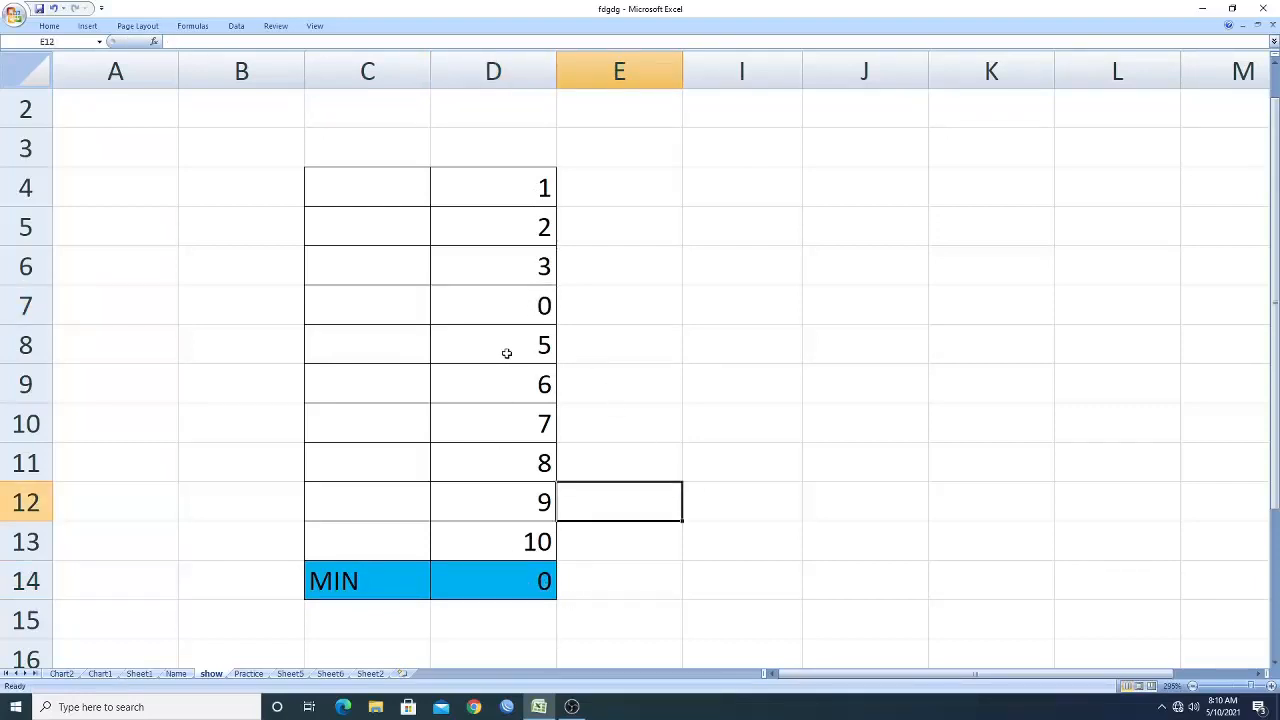
{"action": "left_click", "coordinate": [530, 309]}
{"action": "type", "text": "4"}
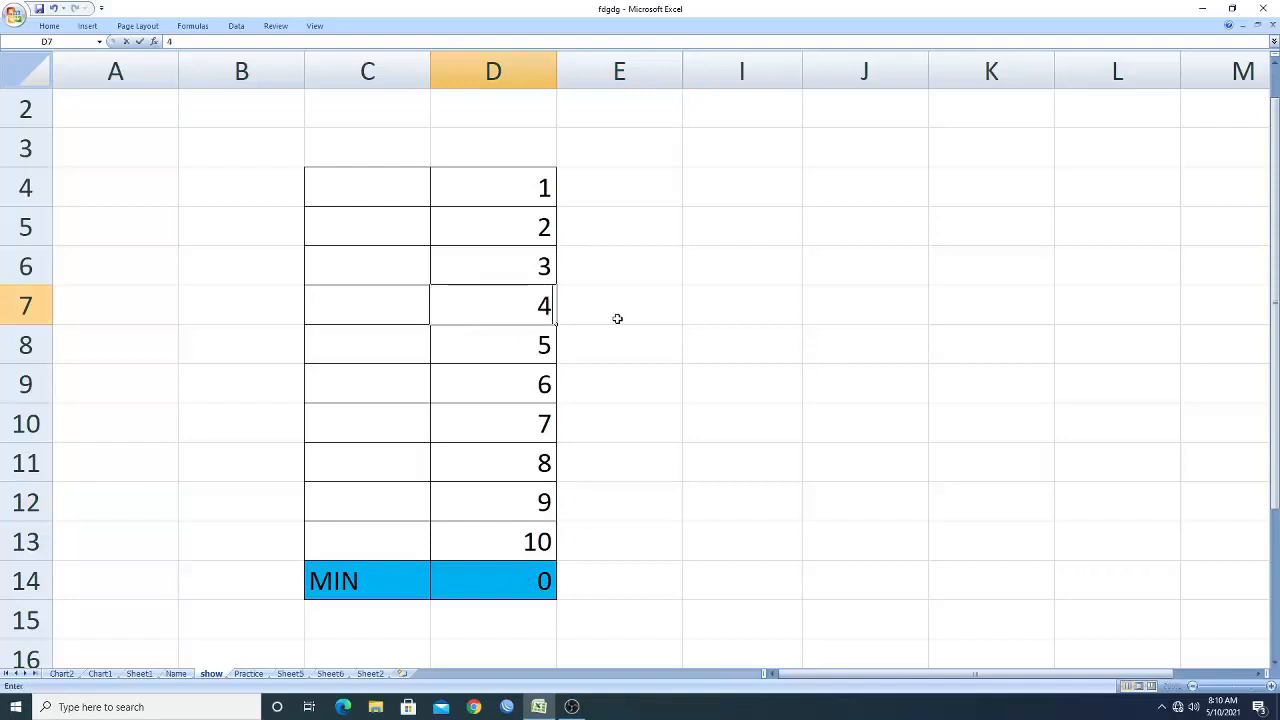
{"action": "left_click", "coordinate": [702, 565]}
Switch the total row's function in C14 to PRODUCT.
{"action": "left_click", "coordinate": [386, 585]}
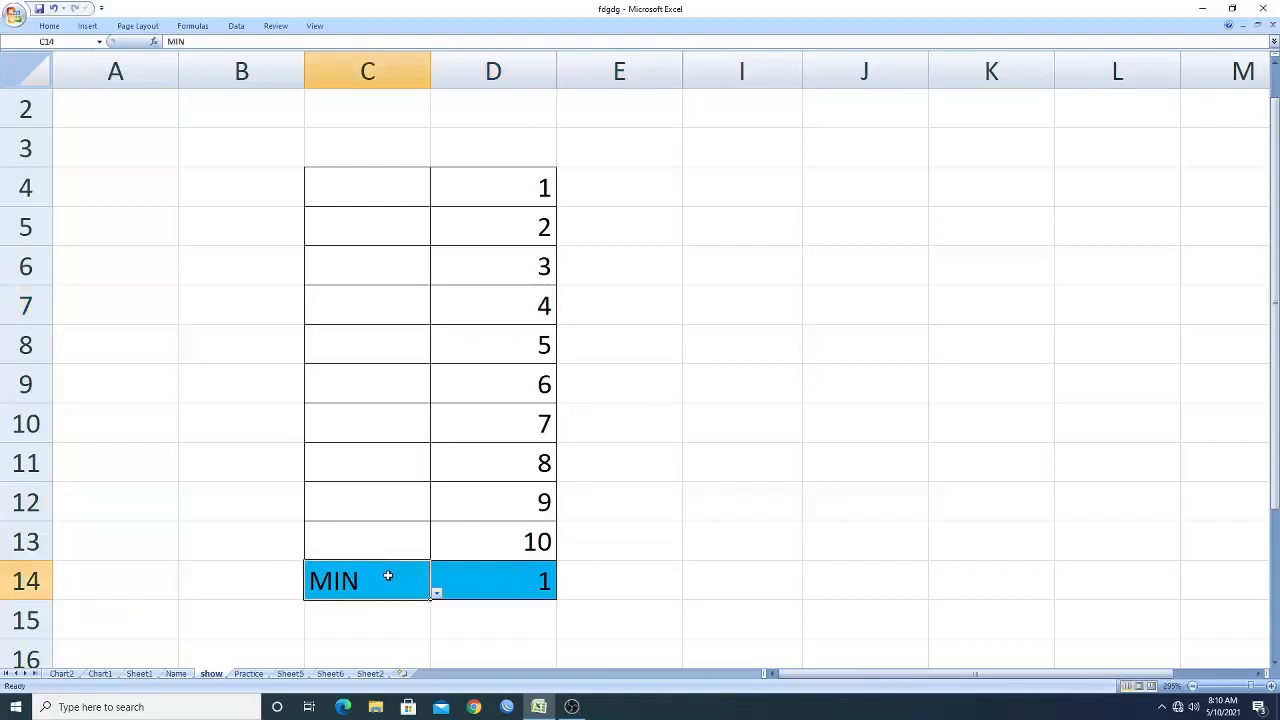
{"action": "left_click", "coordinate": [437, 594]}
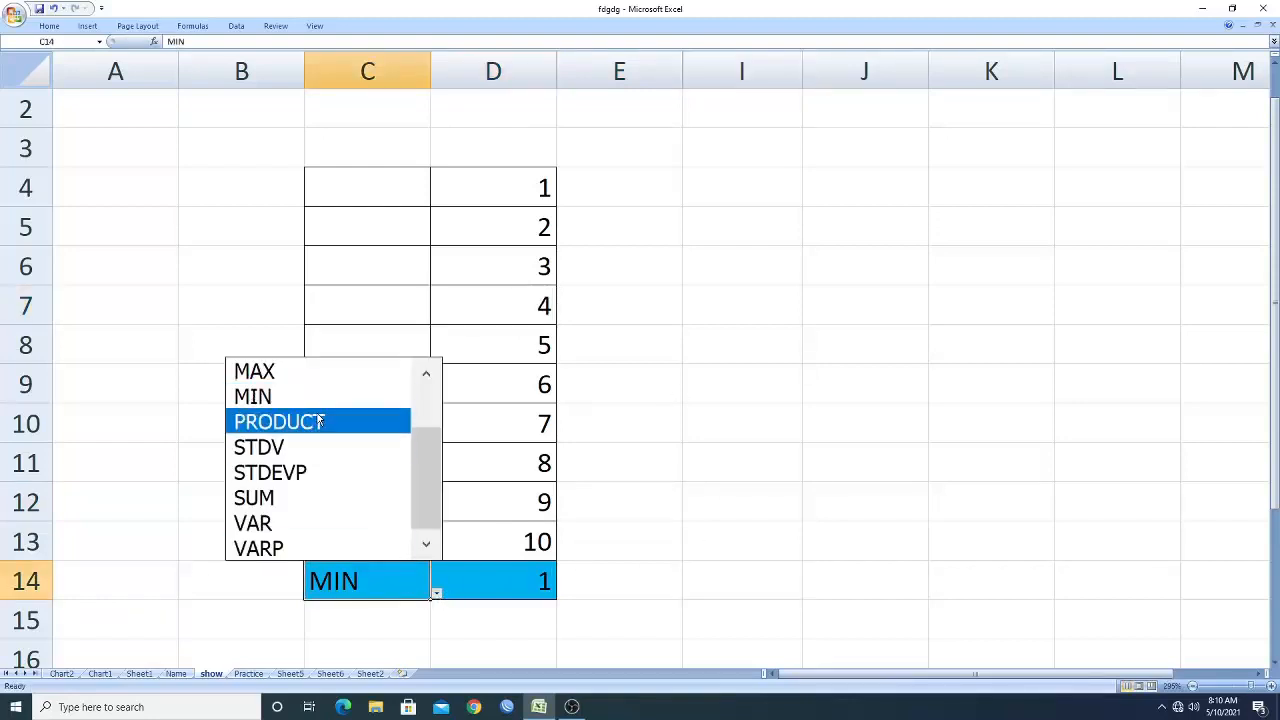
{"action": "left_click", "coordinate": [320, 422]}
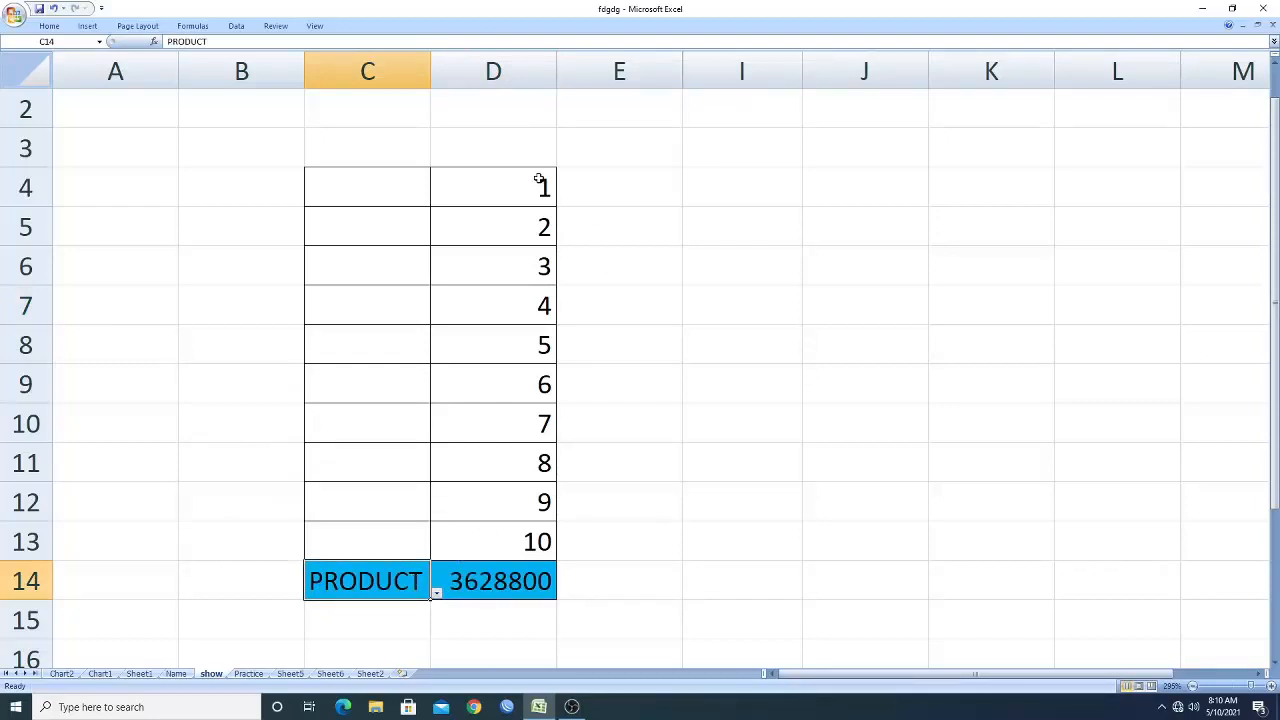
Switch the total row's function in C14 to SUM.
{"action": "left_click", "coordinate": [495, 580]}
{"action": "left_click", "coordinate": [384, 586]}
{"action": "left_click", "coordinate": [436, 593]}
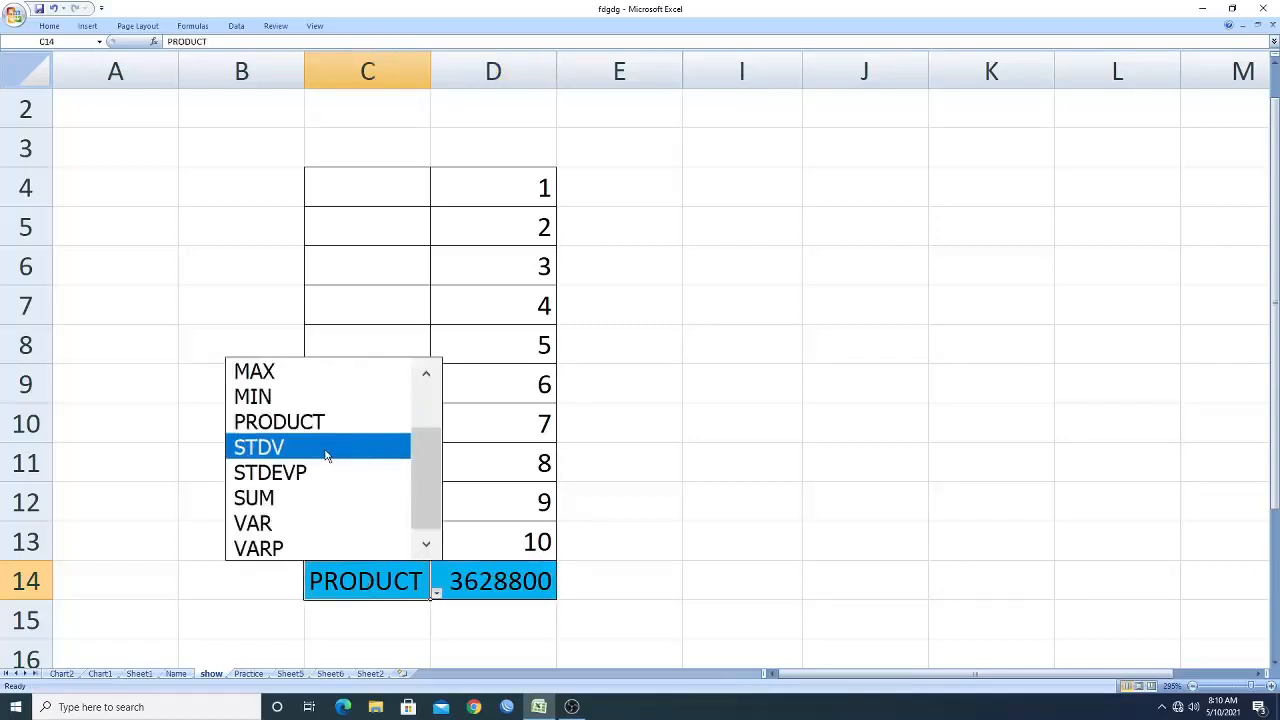
{"action": "left_click", "coordinate": [293, 488]}
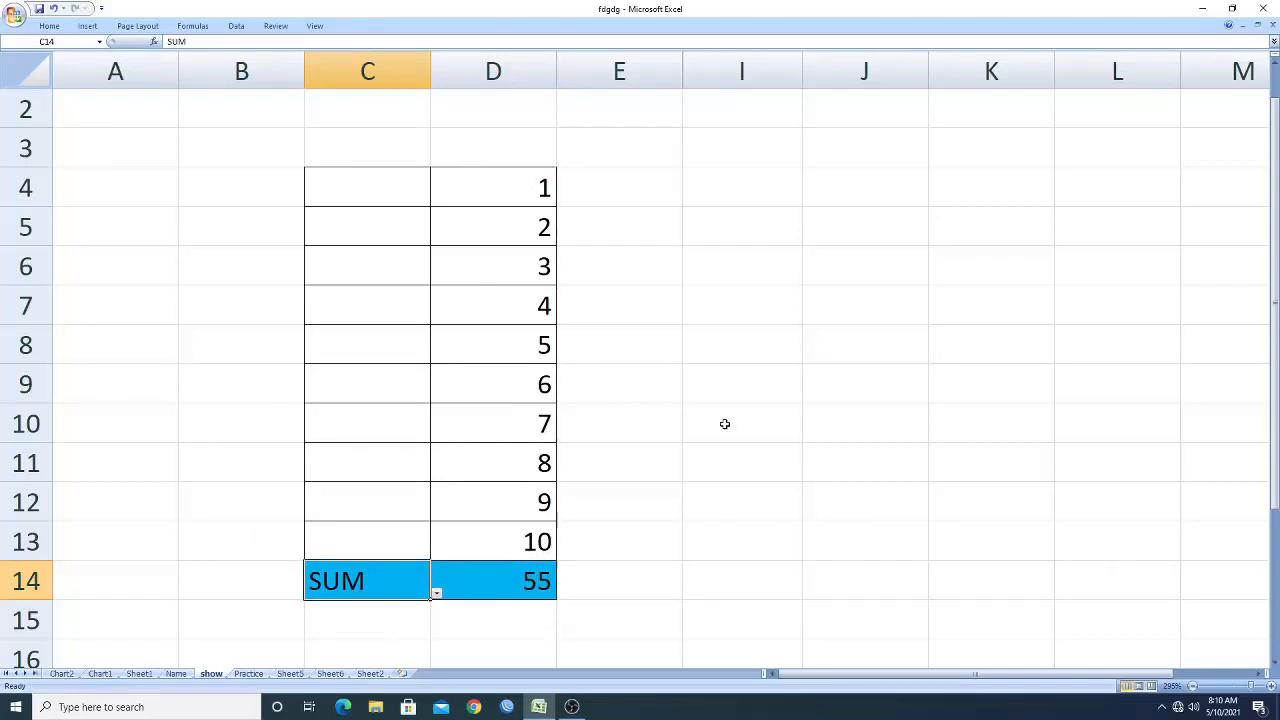
Switch the total row's function to VAR and then to STDV.
{"action": "scroll", "coordinate": [724, 420], "scroll_direction": "up", "scroll_amount": 1}
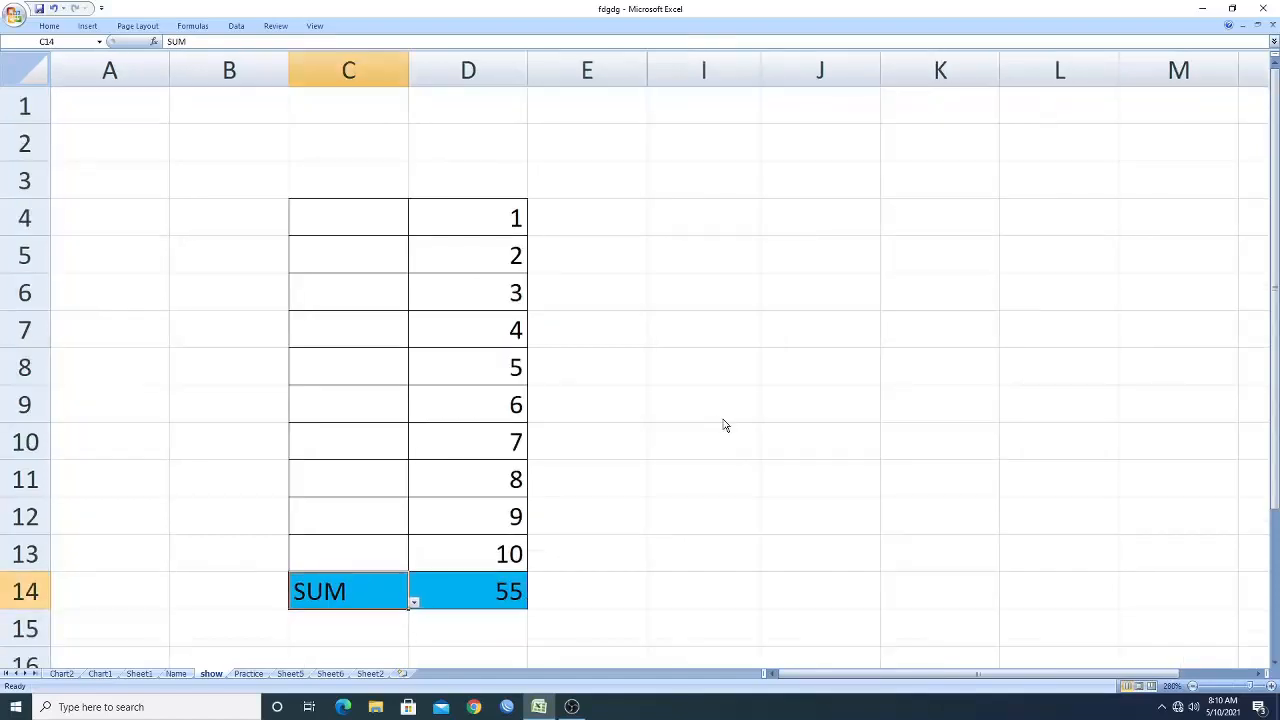
{"action": "scroll", "coordinate": [600, 490], "scroll_direction": "down", "scroll_amount": 1}
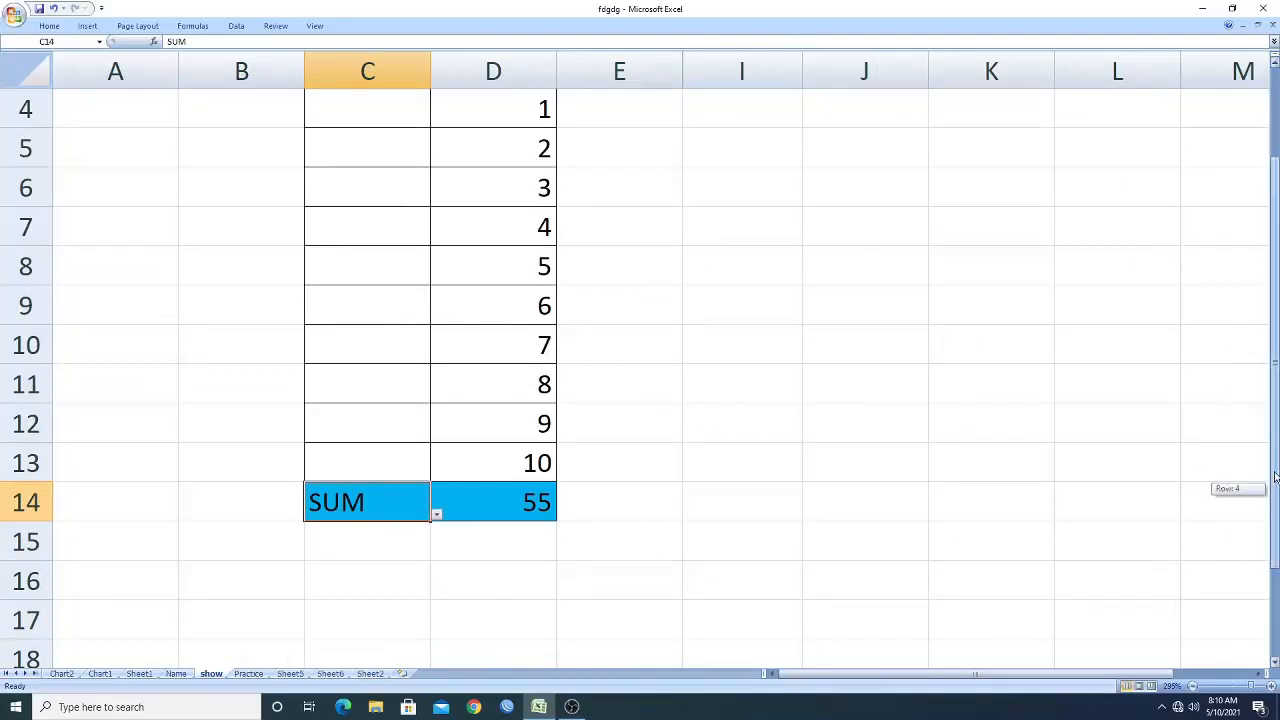
{"action": "scroll", "coordinate": [1272, 494], "scroll_direction": "up", "scroll_amount": 1}
{"action": "left_click", "coordinate": [437, 553]}
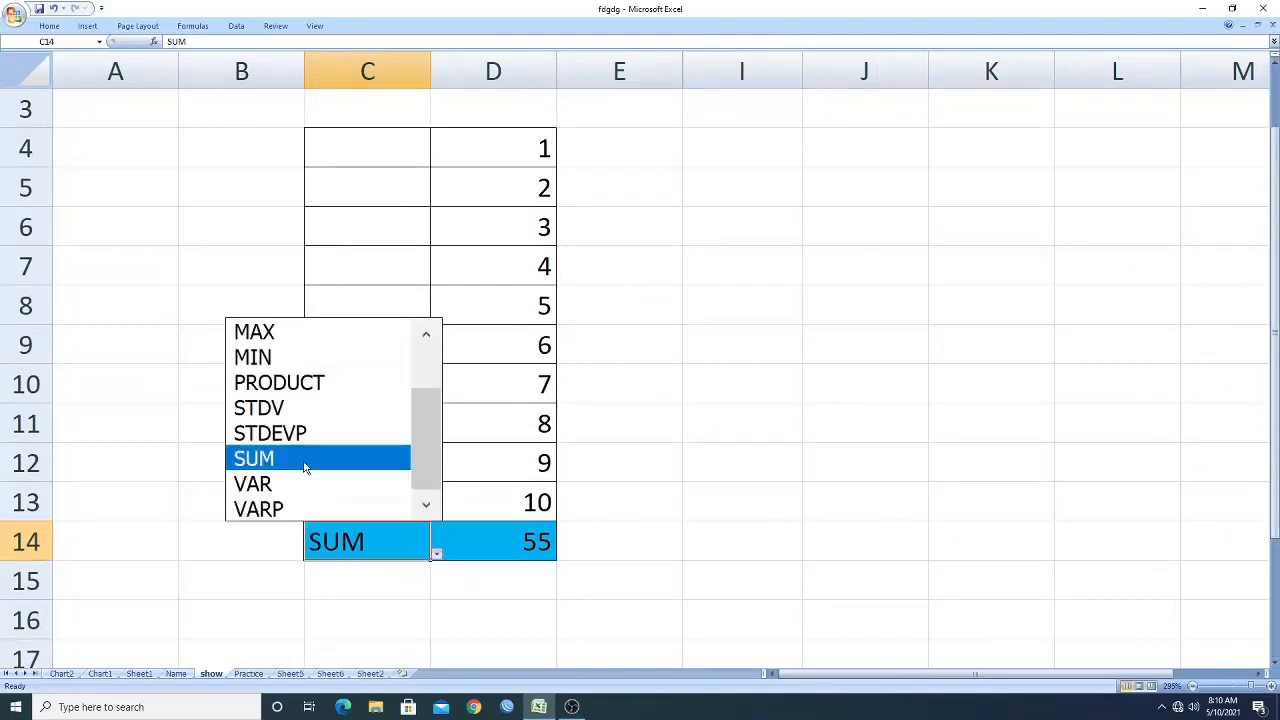
{"action": "left_click", "coordinate": [292, 488]}
{"action": "left_click", "coordinate": [437, 553]}
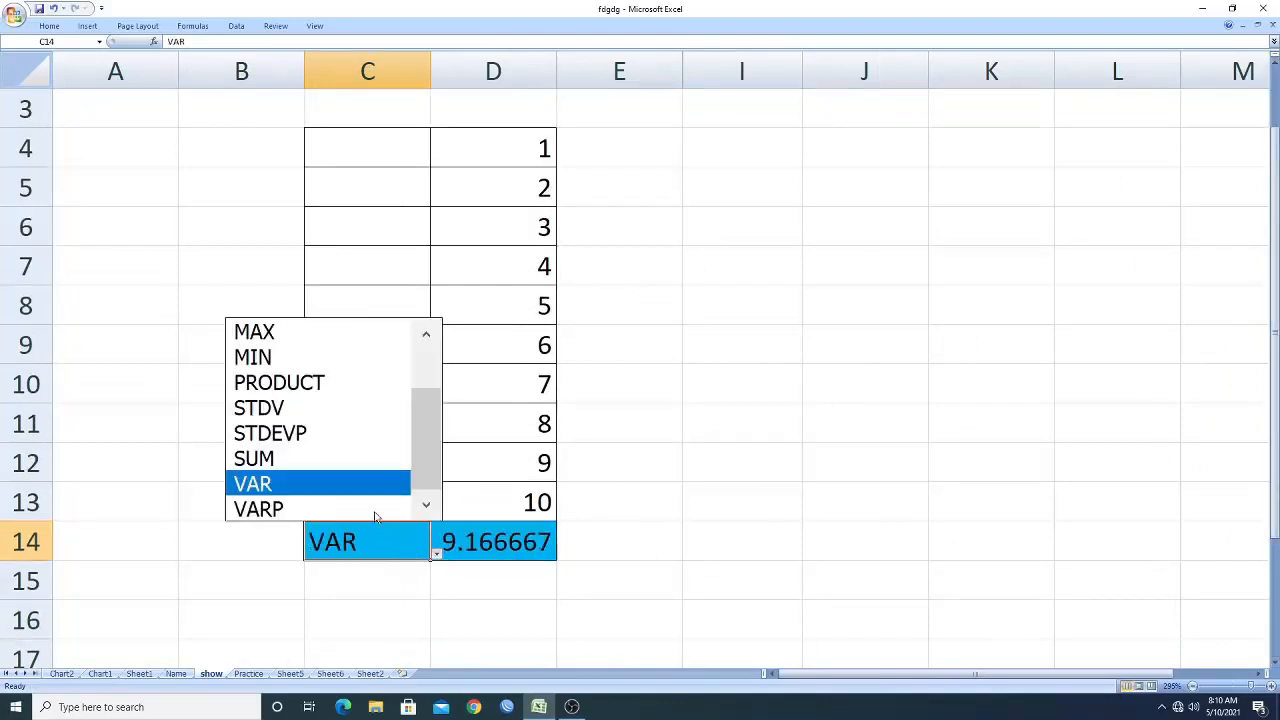
{"action": "left_click", "coordinate": [332, 408]}
Switch the total row's function in C14 to COUNT.
{"action": "left_click", "coordinate": [436, 554]}
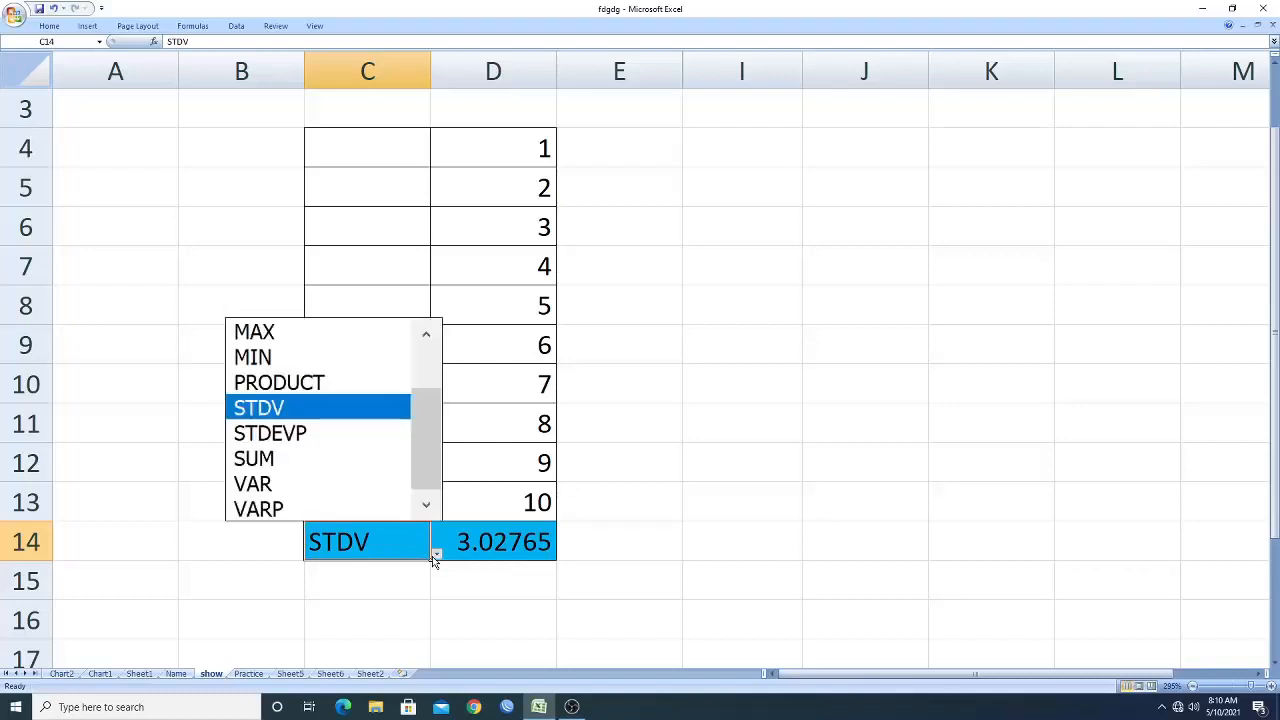
{"action": "left_click_drag", "start_coordinate": [420, 473], "coordinate": [423, 414]}
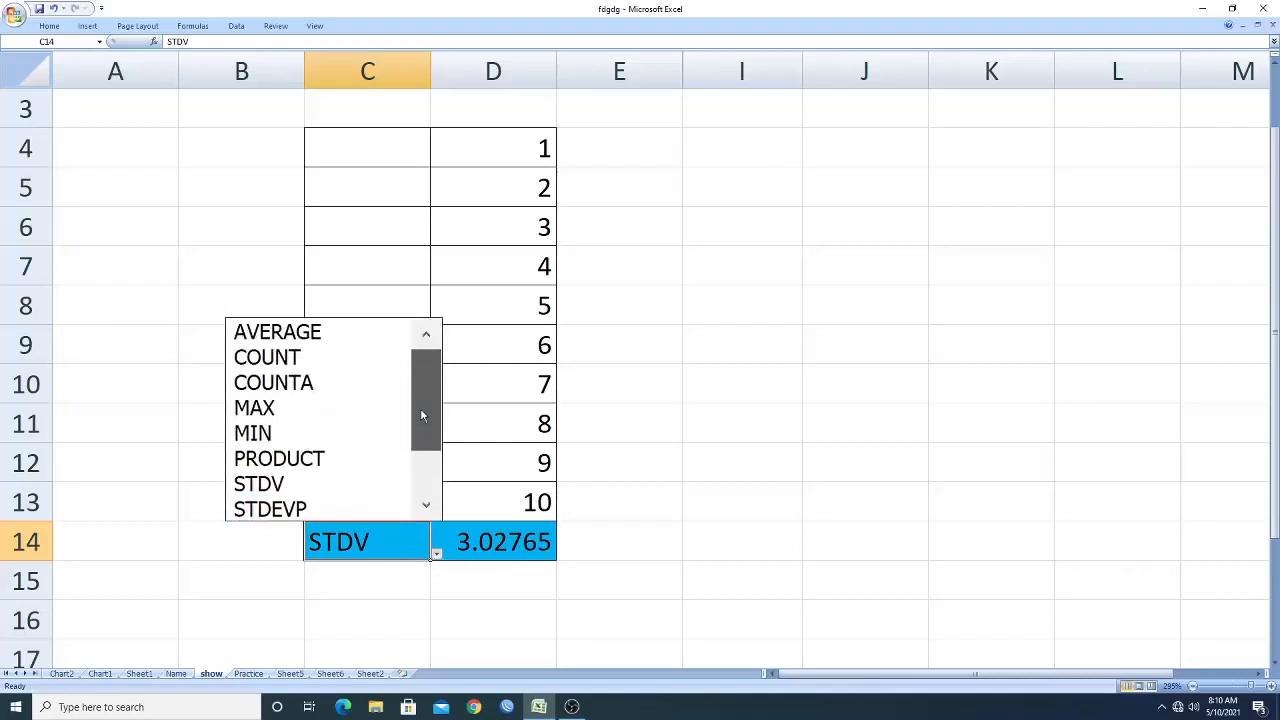
{"action": "left_click", "coordinate": [263, 358]}
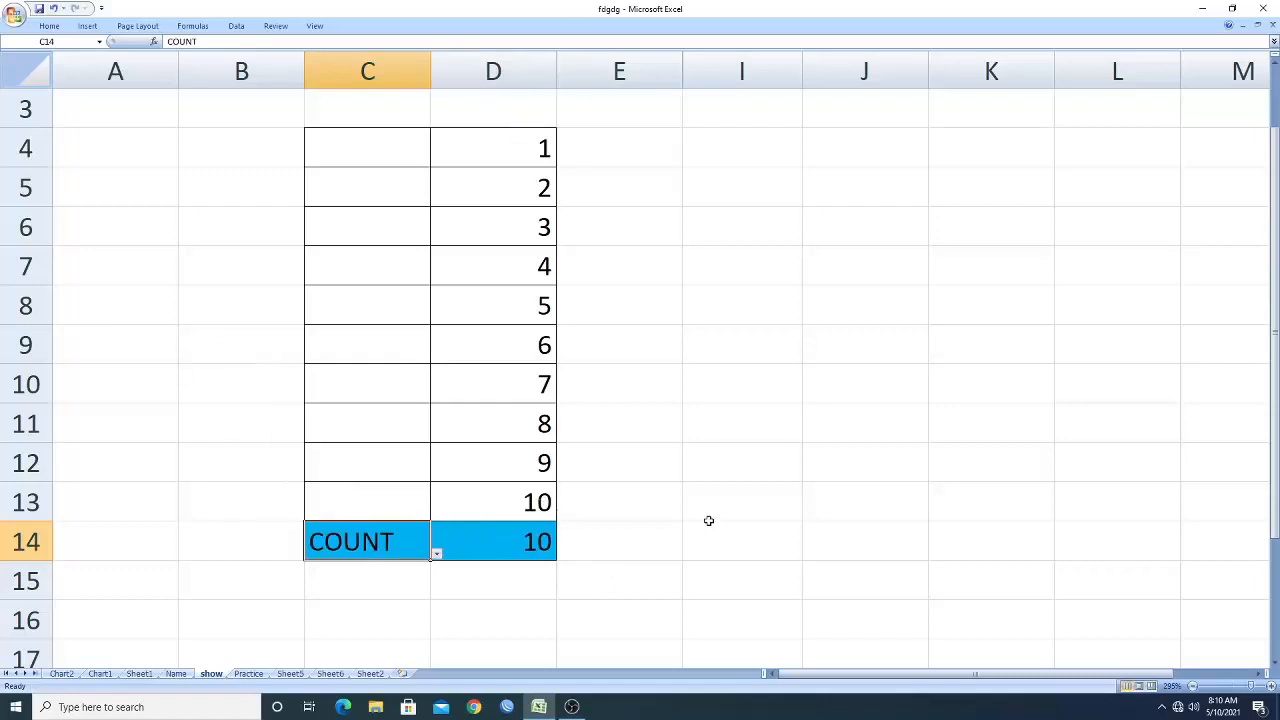
Start a SUBTOTAL formula in cell I8 to view its function-number list, then cancel and clear it.
{"action": "left_click", "coordinate": [530, 550]}
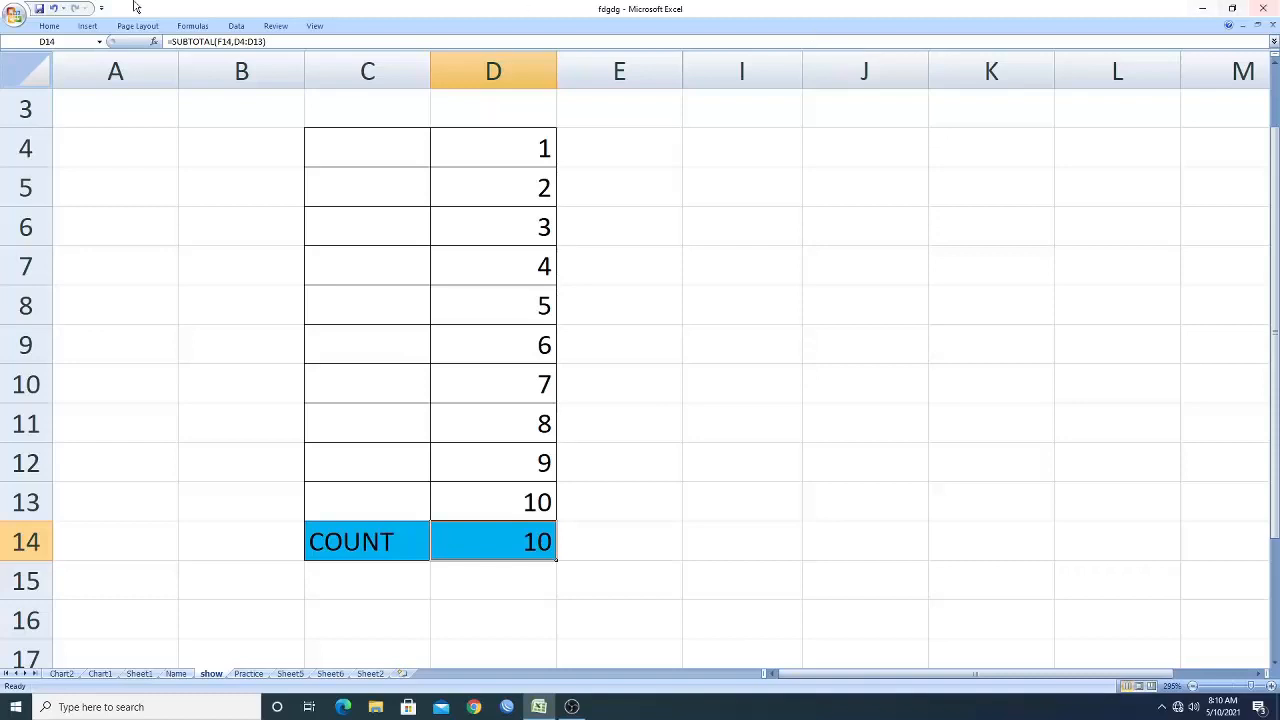
{"action": "left_click", "coordinate": [766, 305]}
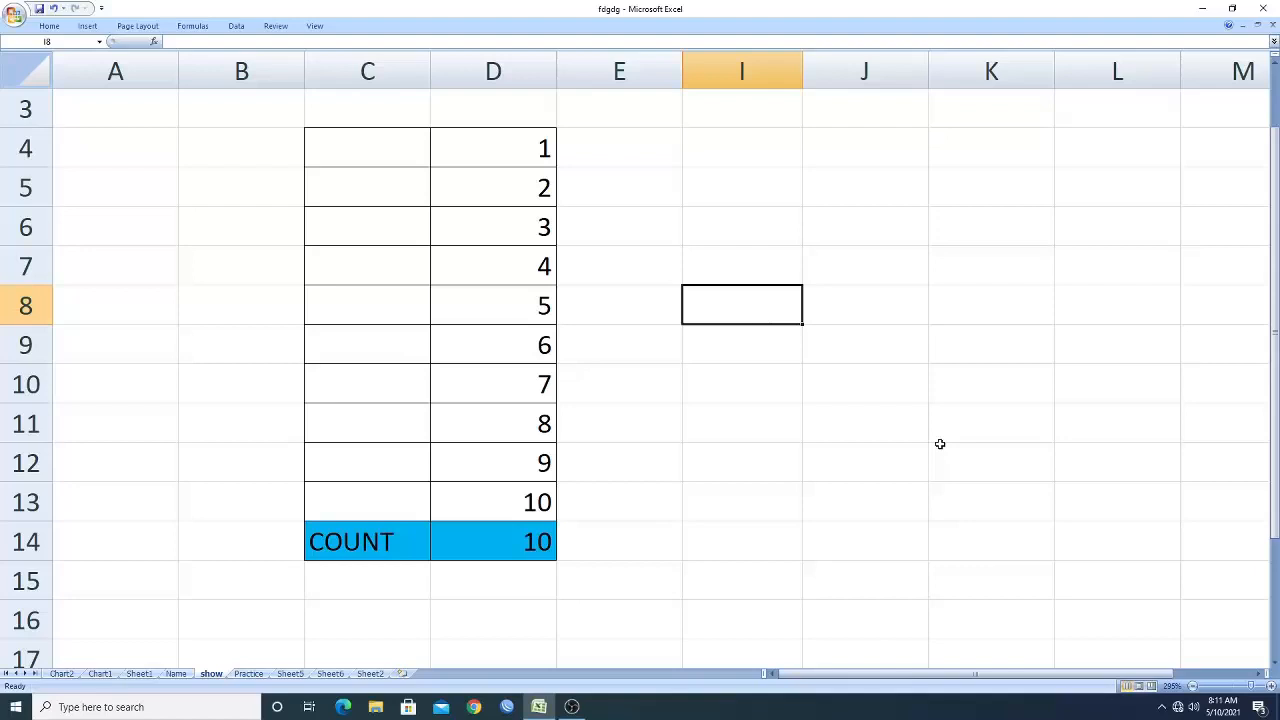
{"action": "type", "text": "=su"}
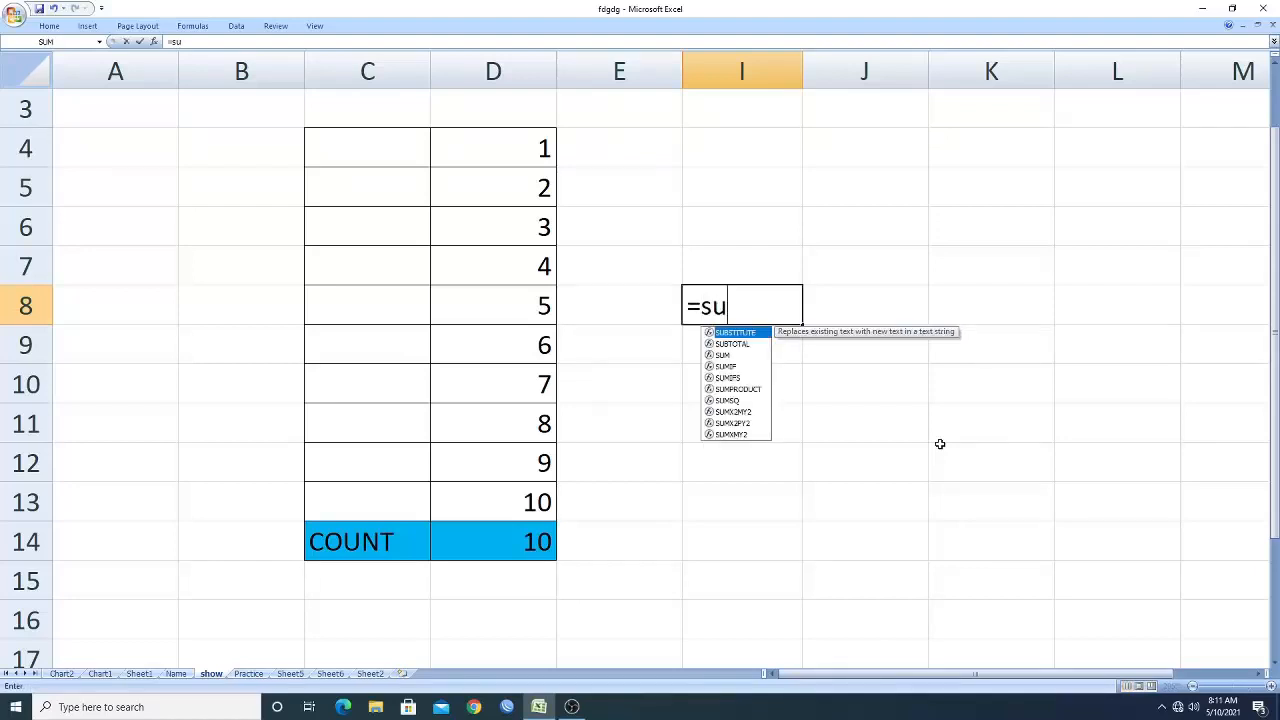
{"action": "type", "text": "btotal"}
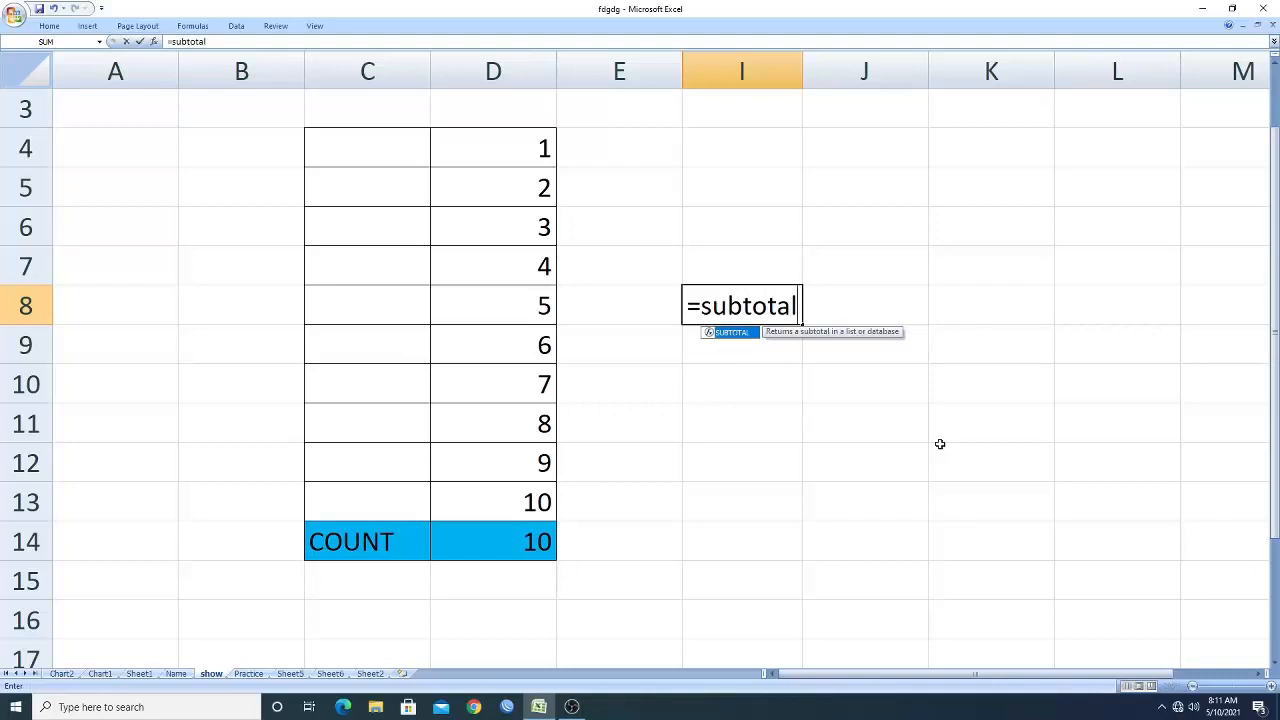
{"action": "type", "text": "("}
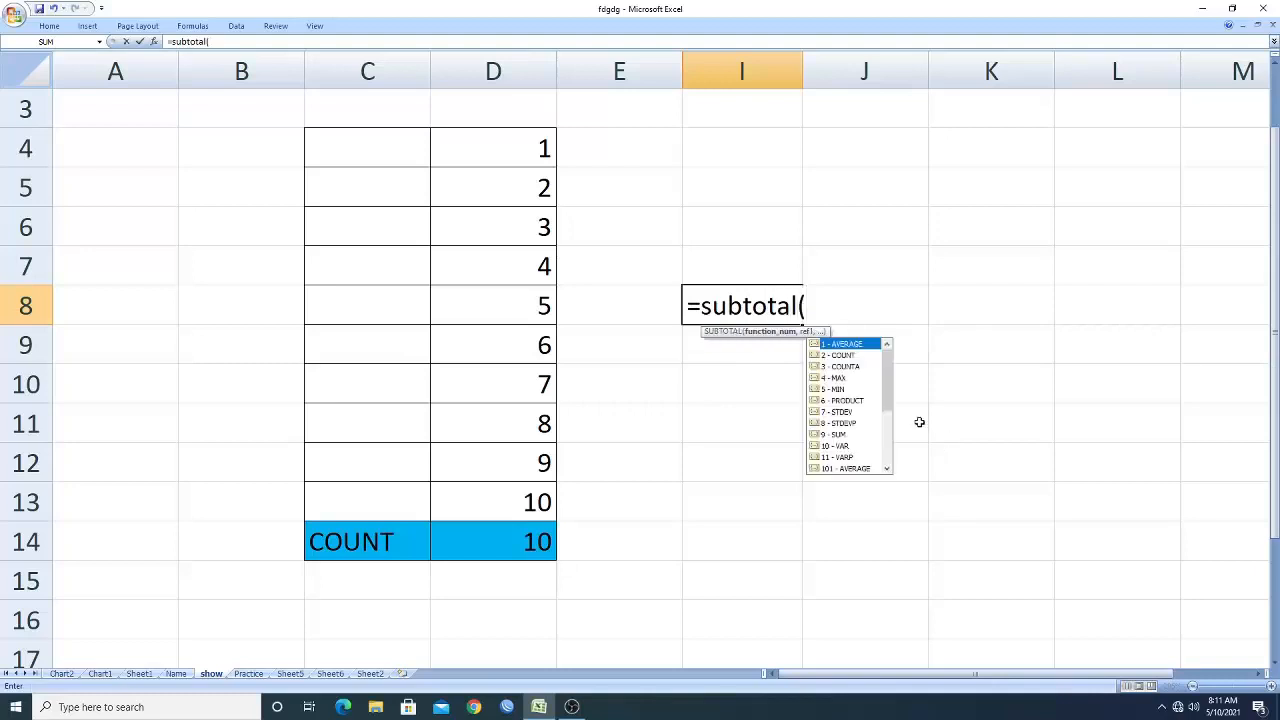
{"action": "left_click", "coordinate": [849, 357]}
{"action": "left_click", "coordinate": [851, 368]}
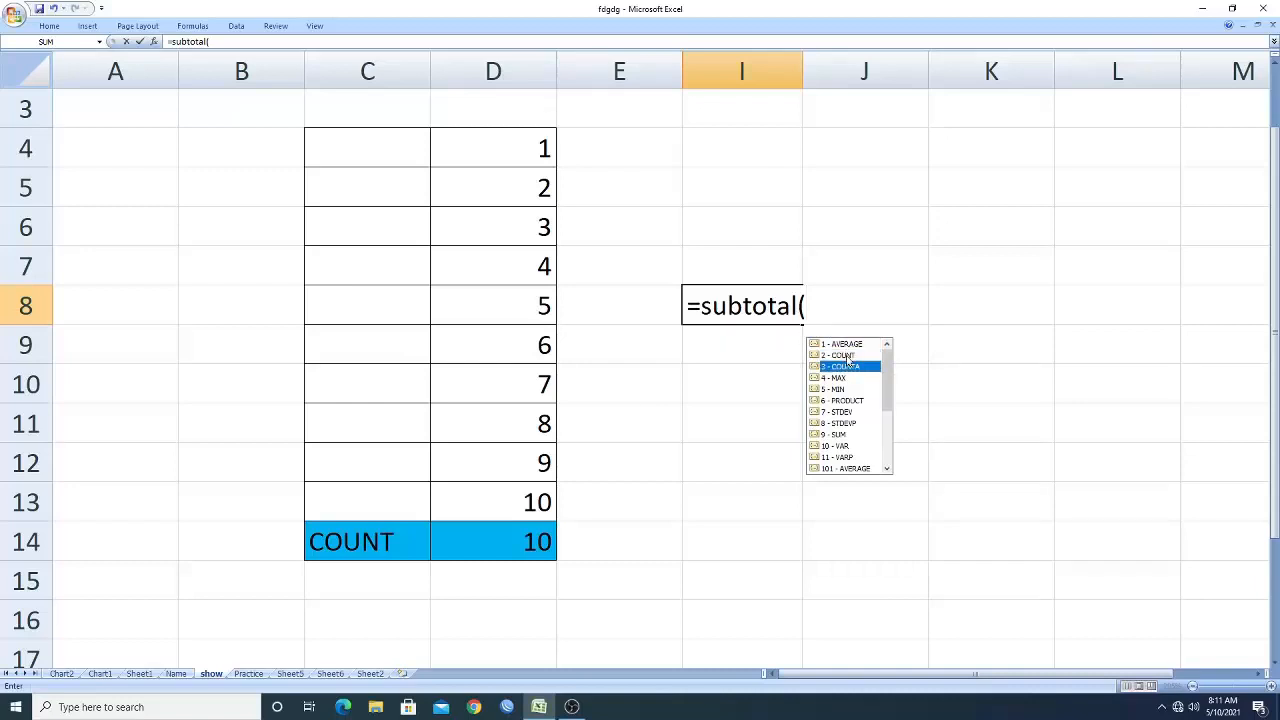
{"action": "left_click", "coordinate": [849, 357]}
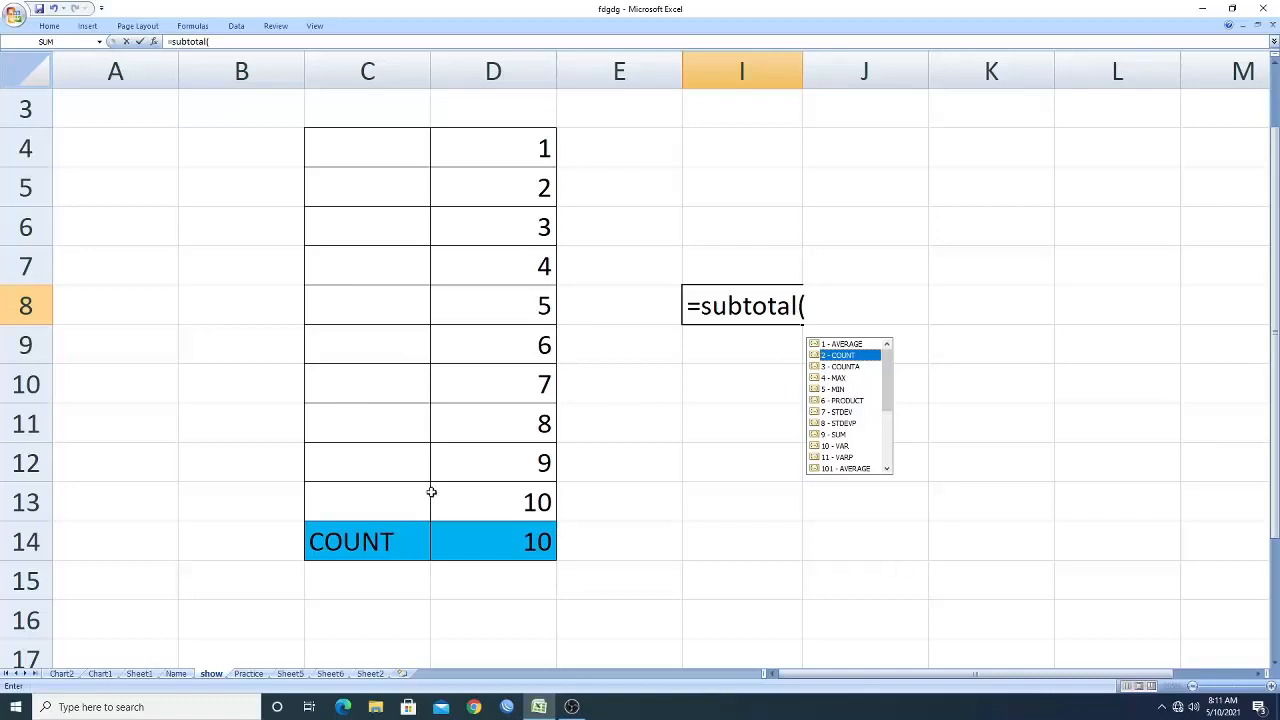
{"action": "left_click", "coordinate": [535, 260]}
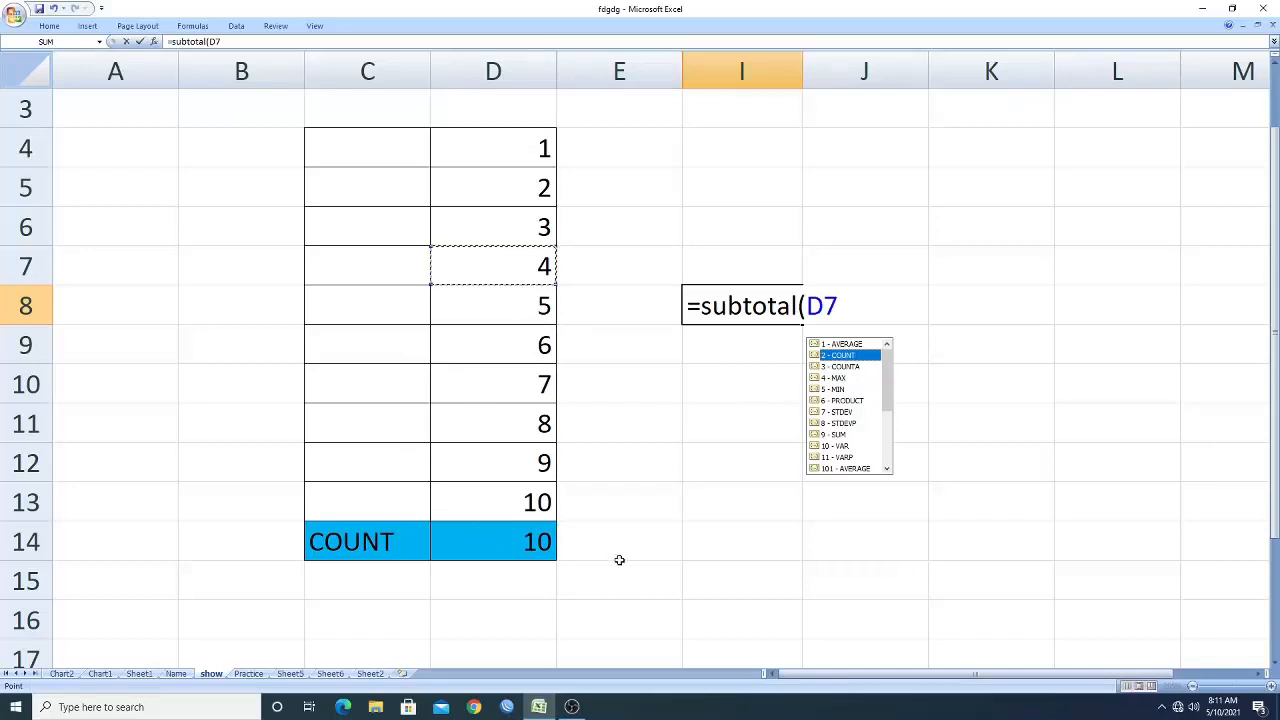
{"action": "left_click", "coordinate": [383, 537]}
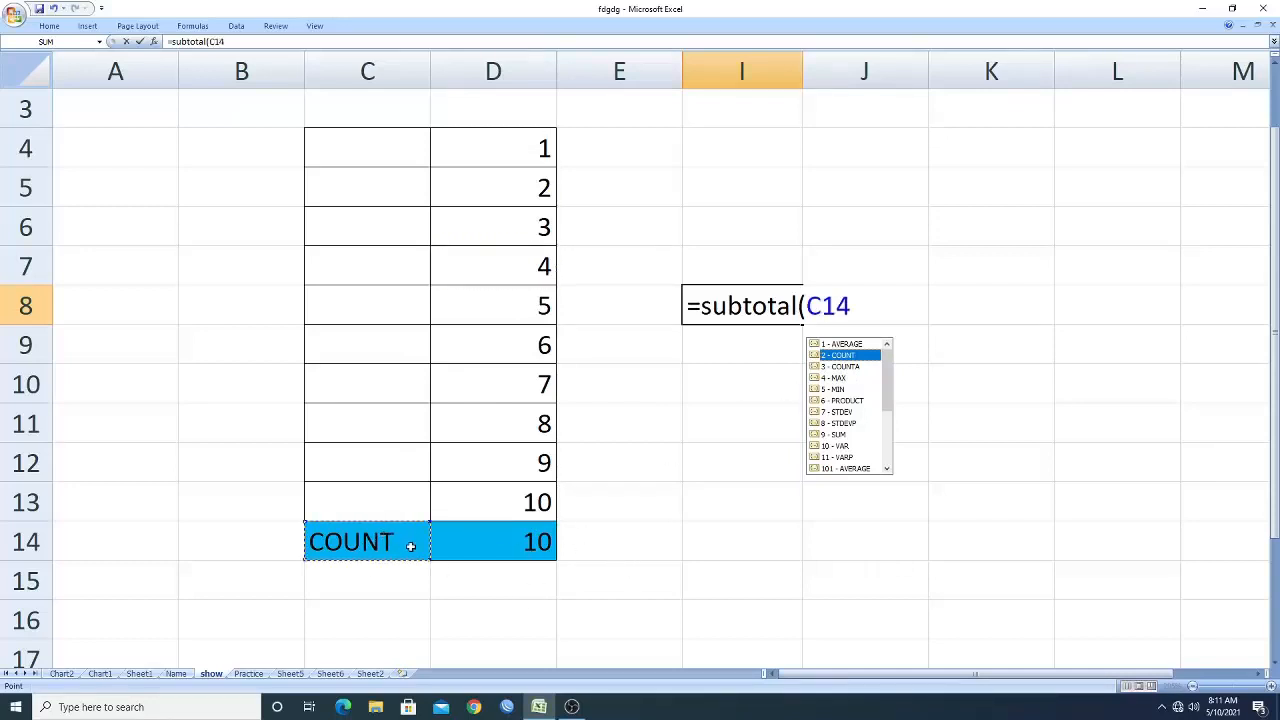
{"action": "left_click", "coordinate": [507, 269]}
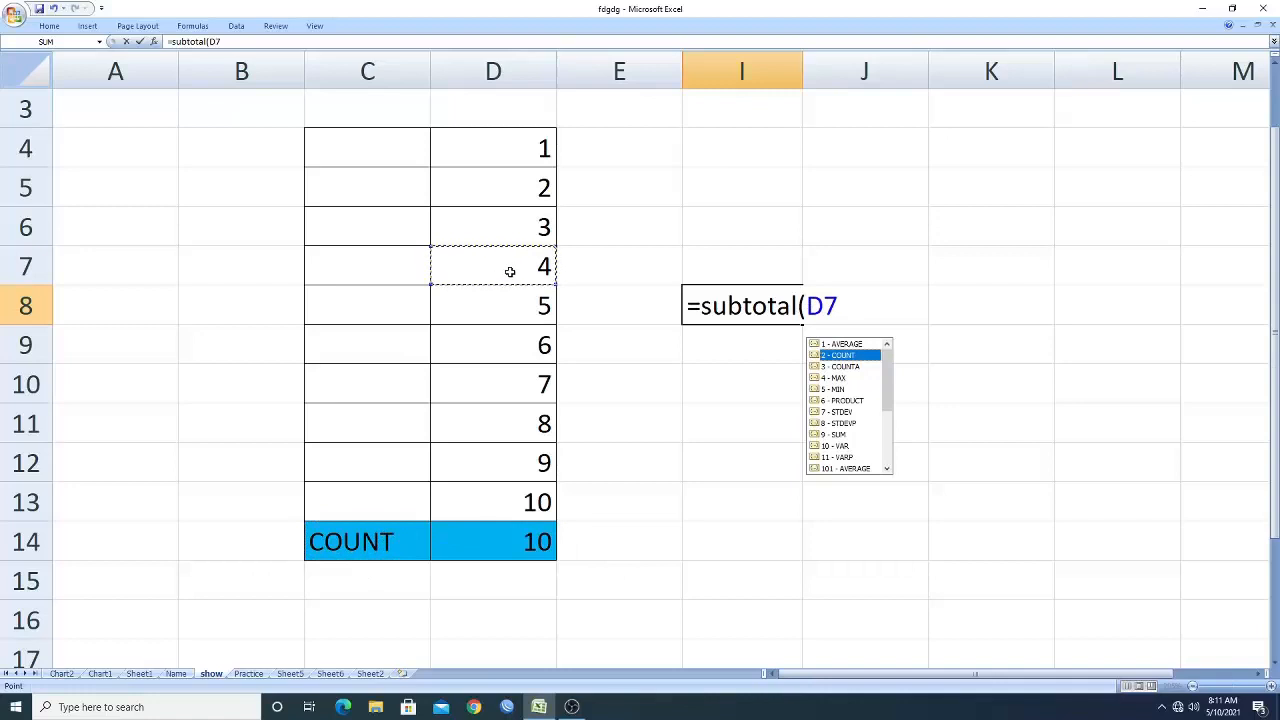
{"action": "key", "text": "Escape"}
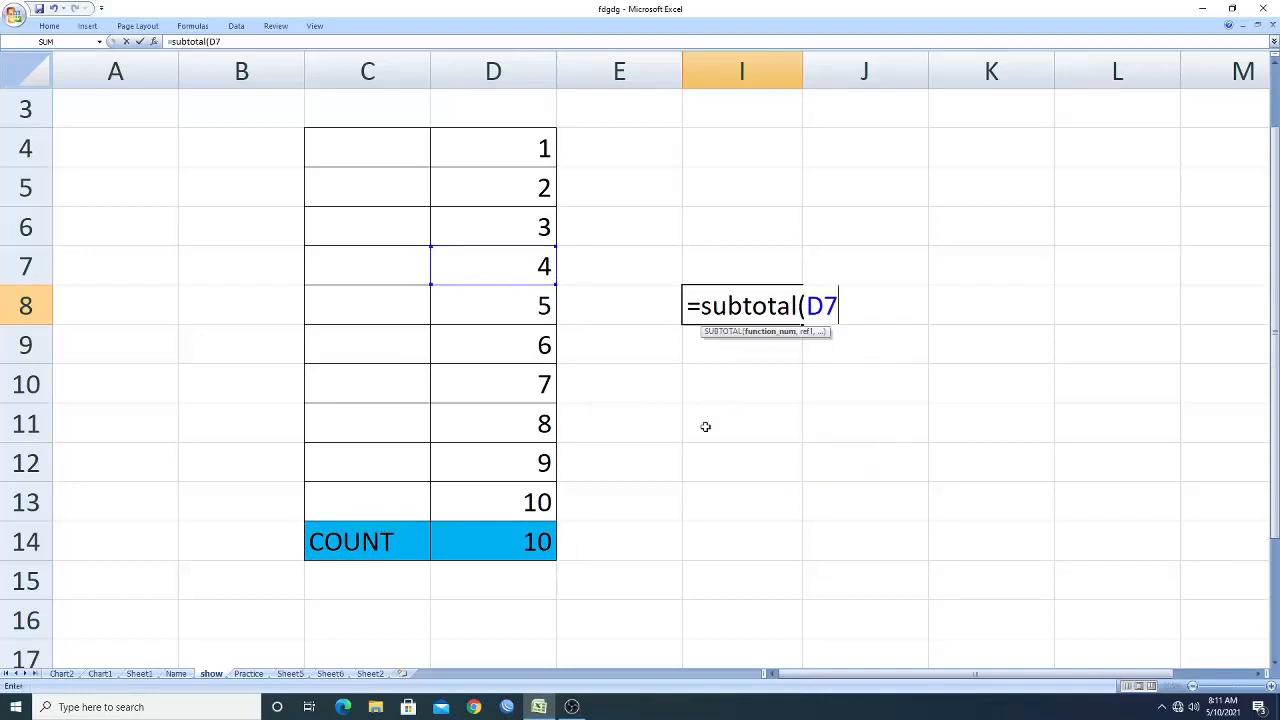
{"action": "key", "text": "BackSpace"}
{"action": "key", "text": "BackSpace"}
{"action": "key", "text": "BackSpace"}
{"action": "key", "text": "BackSpace"}
{"action": "key", "text": "BackSpace"}
{"action": "key", "text": "BackSpace"}
{"action": "key", "text": "BackSpace"}
{"action": "key", "text": "BackSpace"}
{"action": "key", "text": "BackSpace"}
{"action": "key", "text": "BackSpace"}
{"action": "key", "text": "BackSpace"}
{"action": "key", "text": "BackSpace"}
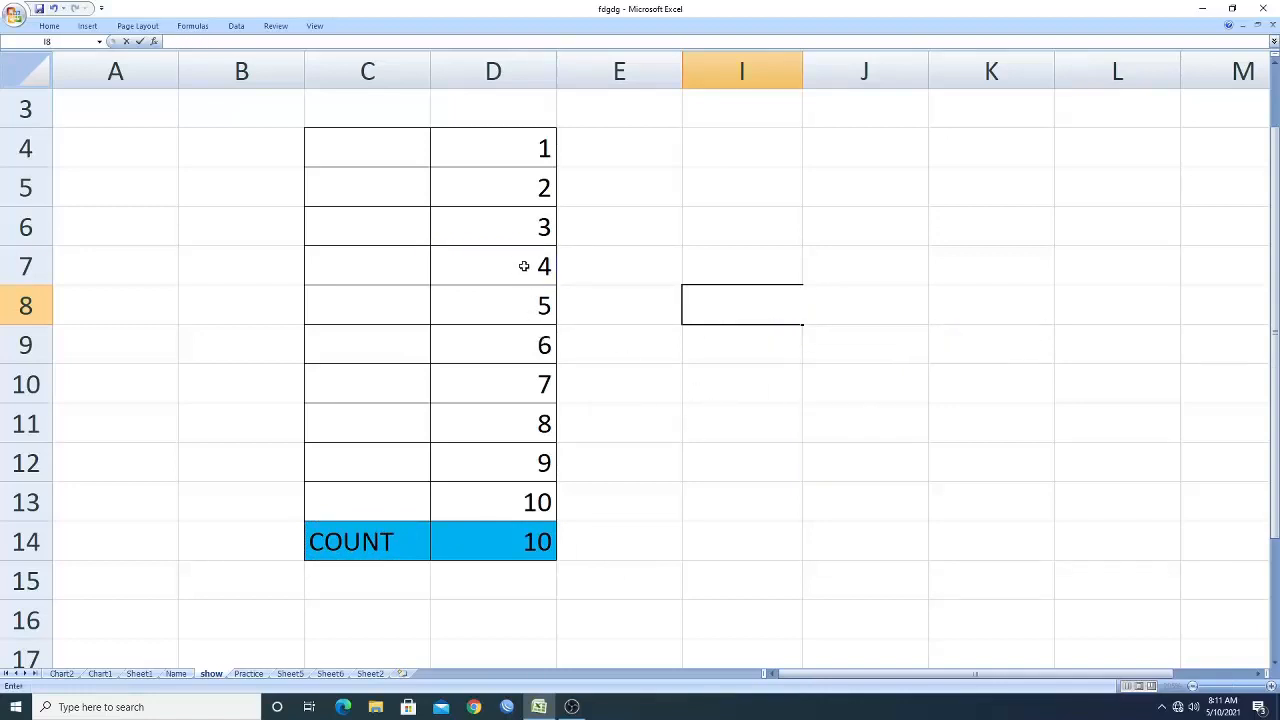
Replace the number in cell D7 with the text a.
{"action": "left_click", "coordinate": [523, 266]}
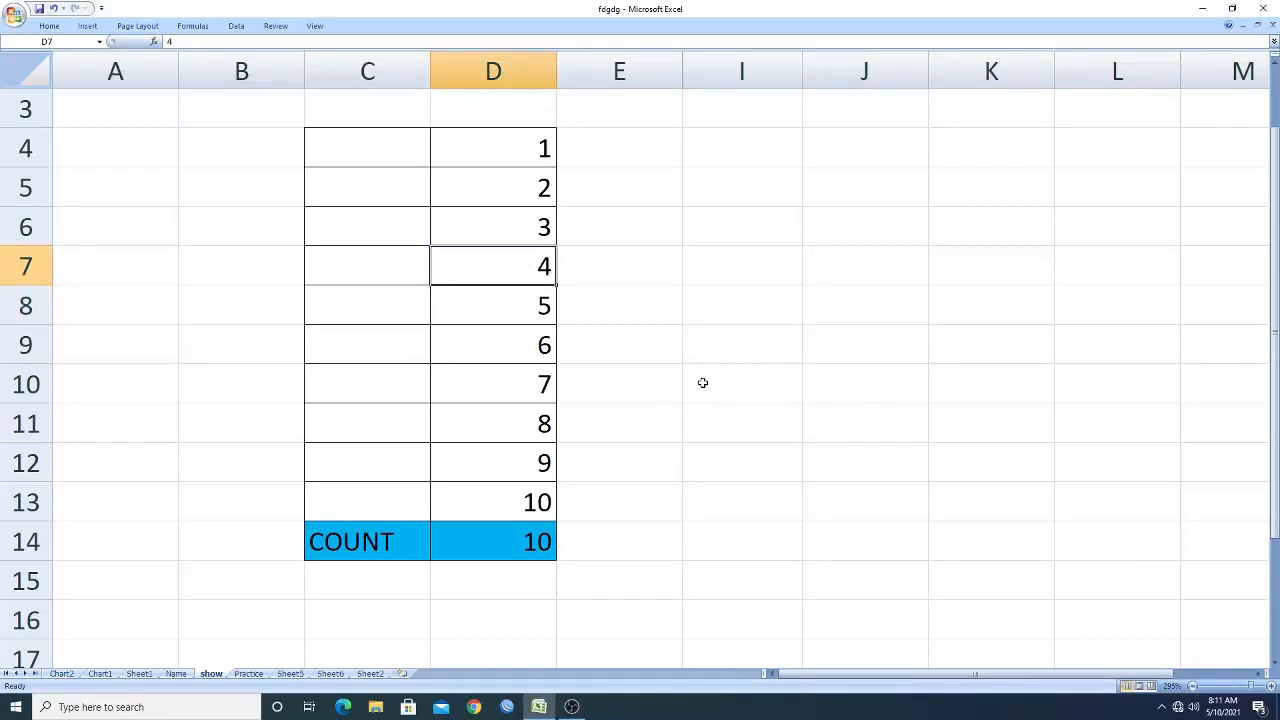
{"action": "type", "text": "a"}
{"action": "left_click", "coordinate": [690, 373]}
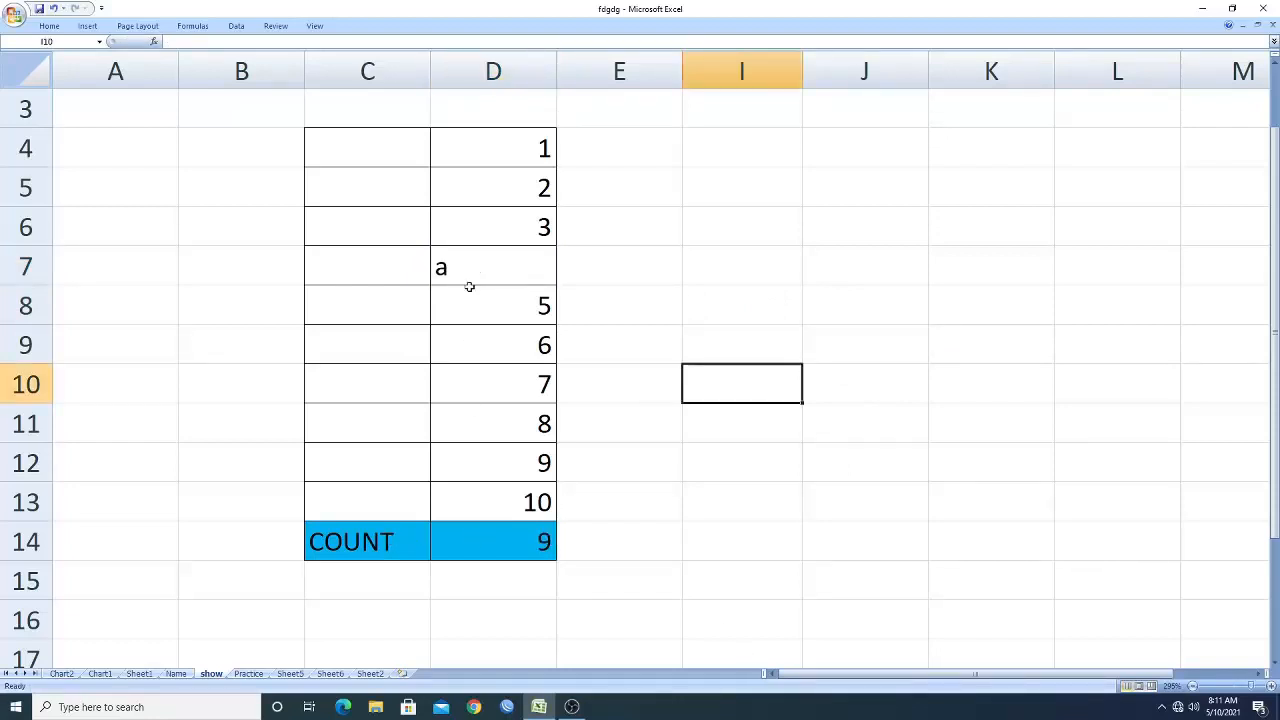
Switch the total row's function in C14 to COUNTA.
{"action": "left_click", "coordinate": [424, 548]}
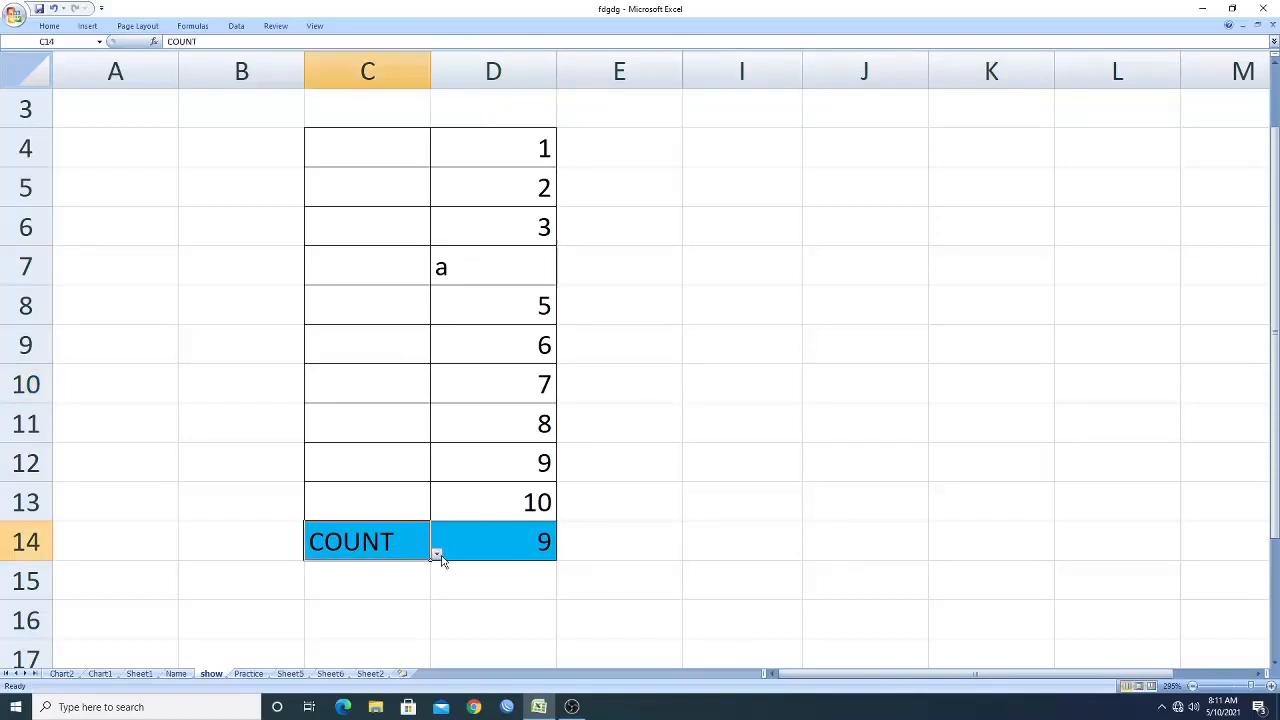
{"action": "left_click", "coordinate": [437, 556]}
{"action": "left_click", "coordinate": [317, 358]}
{"action": "left_click", "coordinate": [537, 254]}
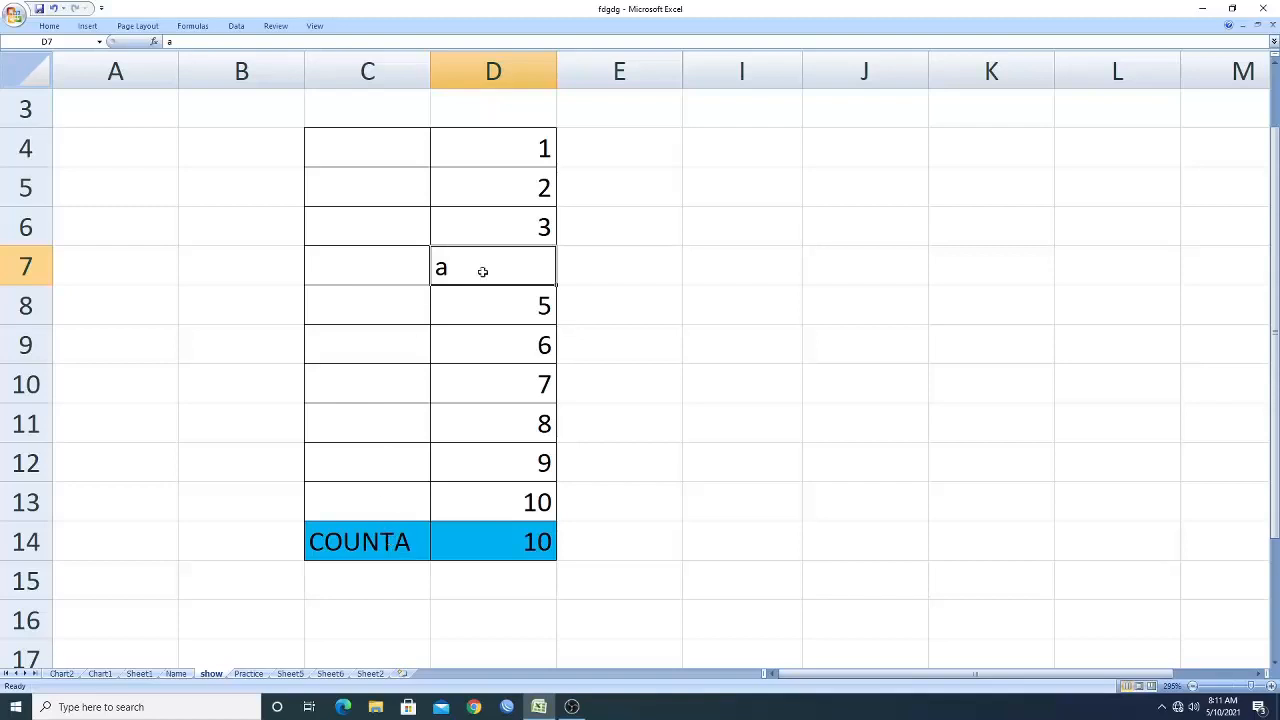
Switch the total row's function in C14 to COUNT.
{"action": "left_click", "coordinate": [415, 541]}
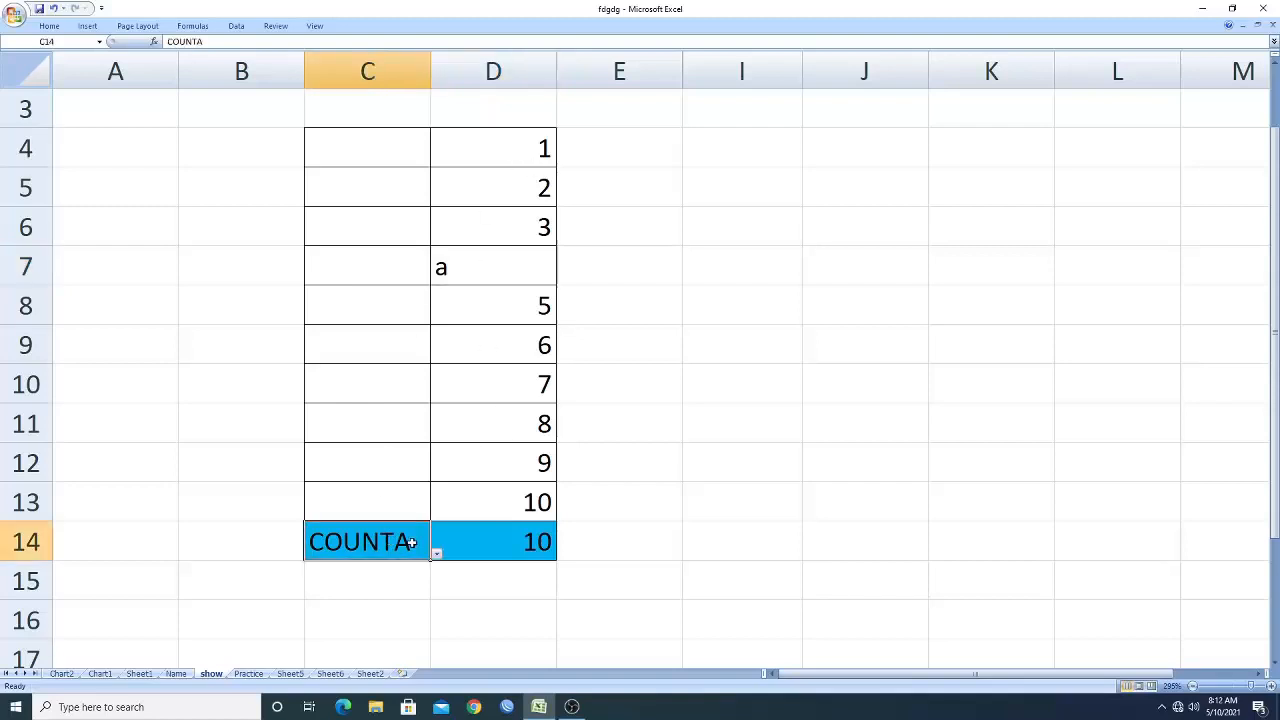
{"action": "left_click", "coordinate": [436, 553]}
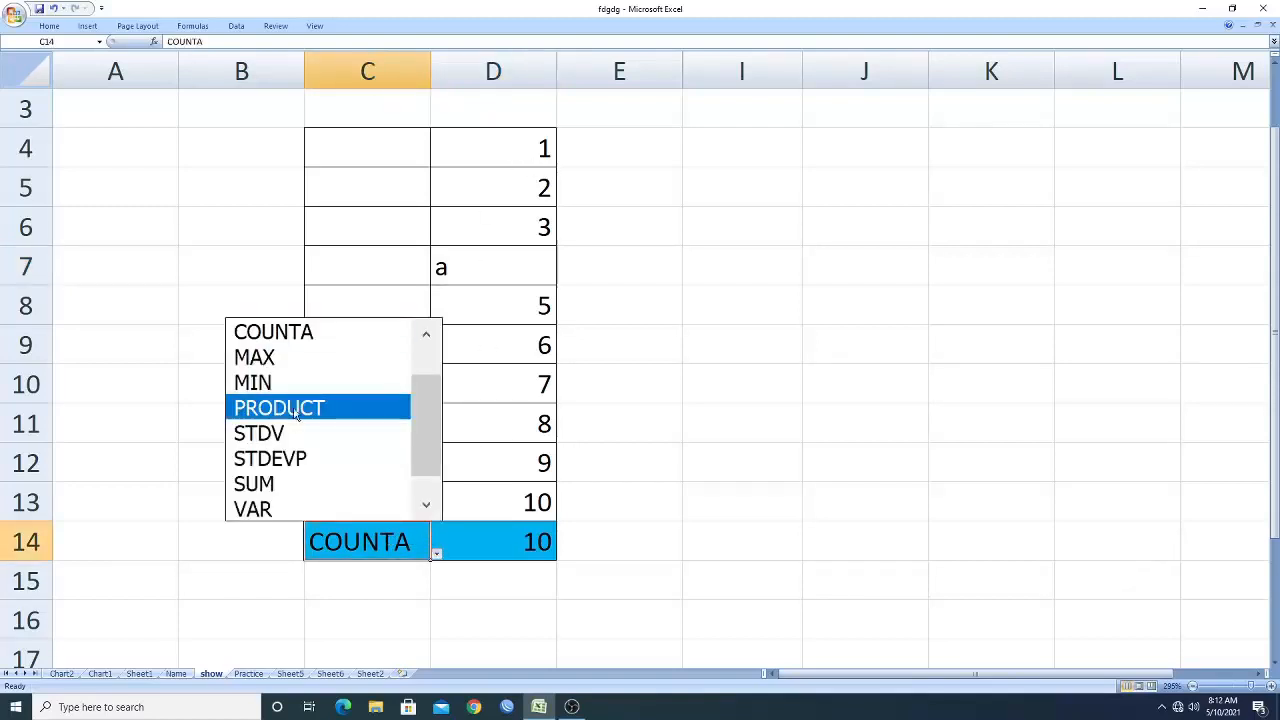
{"action": "scroll", "coordinate": [432, 438], "scroll_direction": "up", "scroll_amount": 1}
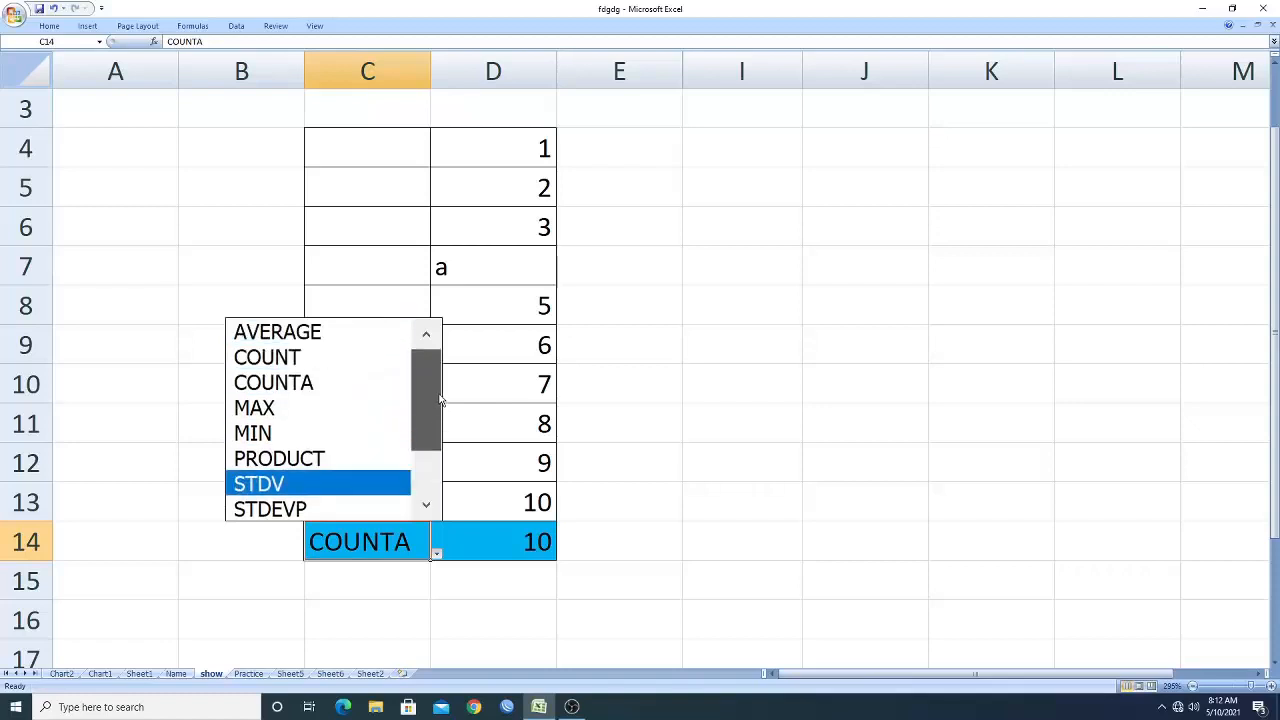
{"action": "left_click", "coordinate": [337, 359]}
{"action": "left_click", "coordinate": [606, 556]}
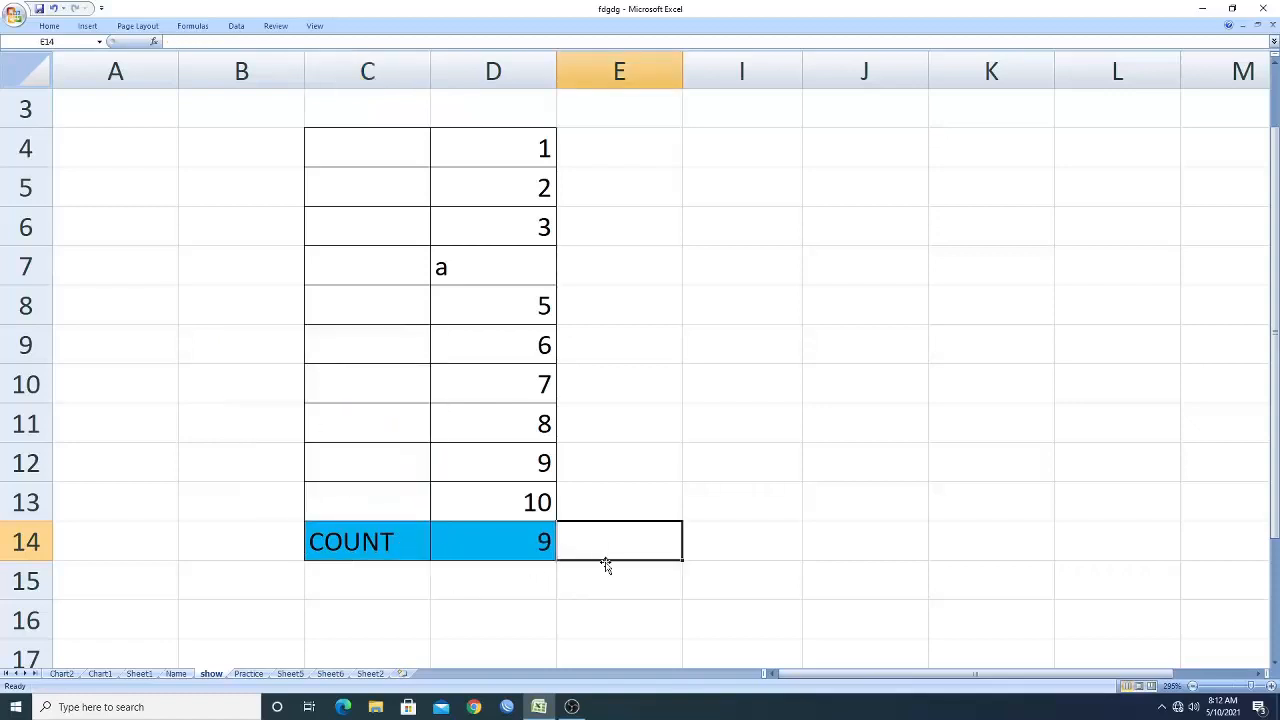
Replace the text in cell D7 with the number 4.
{"action": "left_click", "coordinate": [537, 269]}
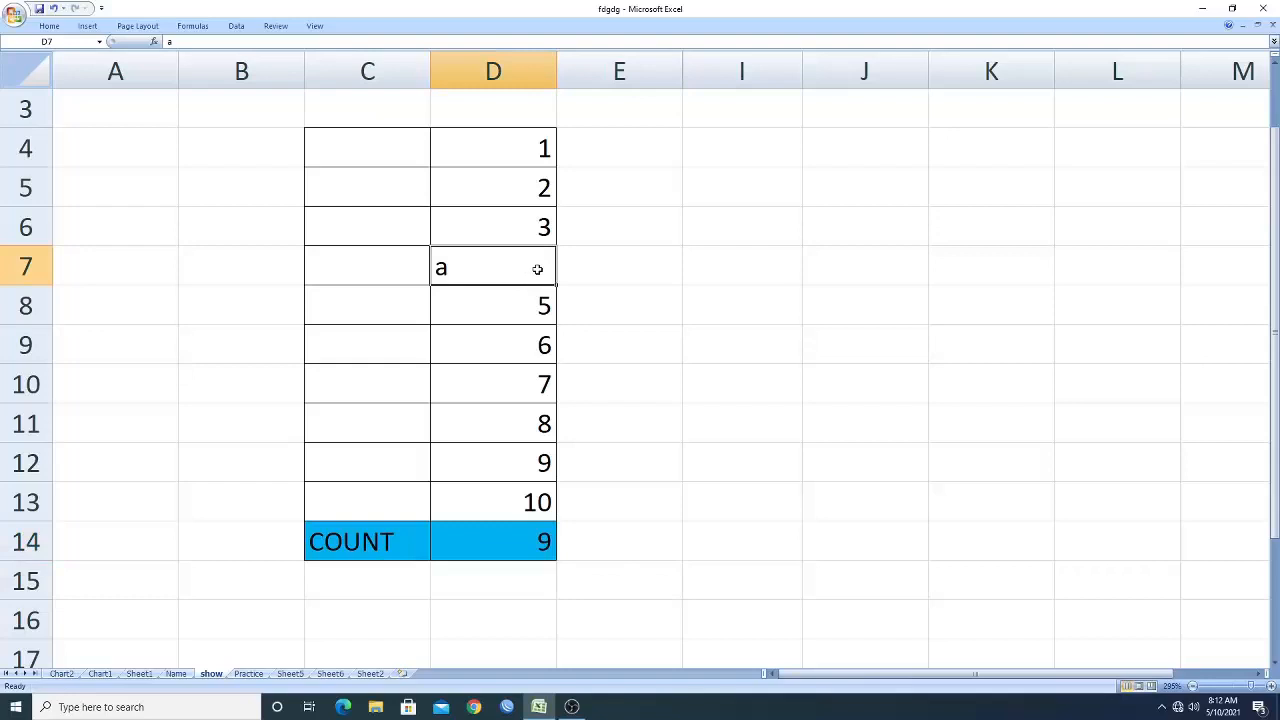
{"action": "type", "text": "4"}
{"action": "left_click", "coordinate": [740, 445]}
Start a SUBTOTAL formula in cell I7 to view its function-number list, then cancel and clear it.
{"action": "left_click", "coordinate": [766, 259]}
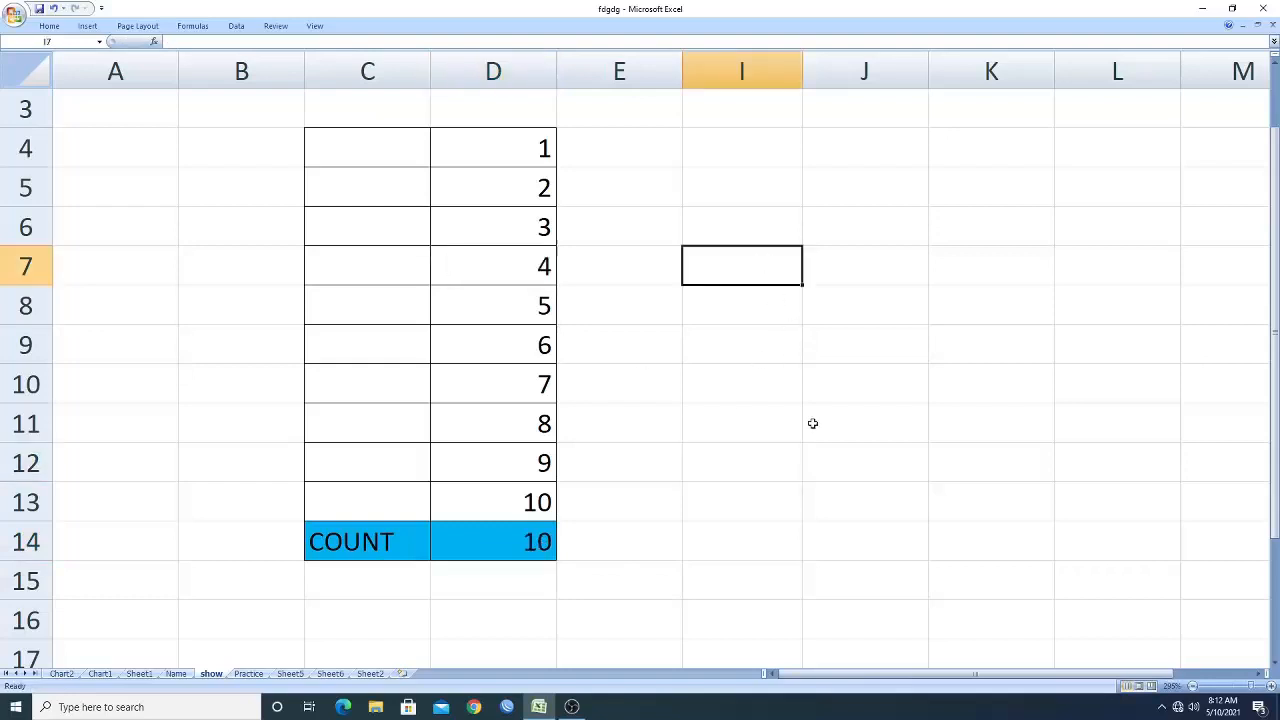
{"action": "type", "text": "="}
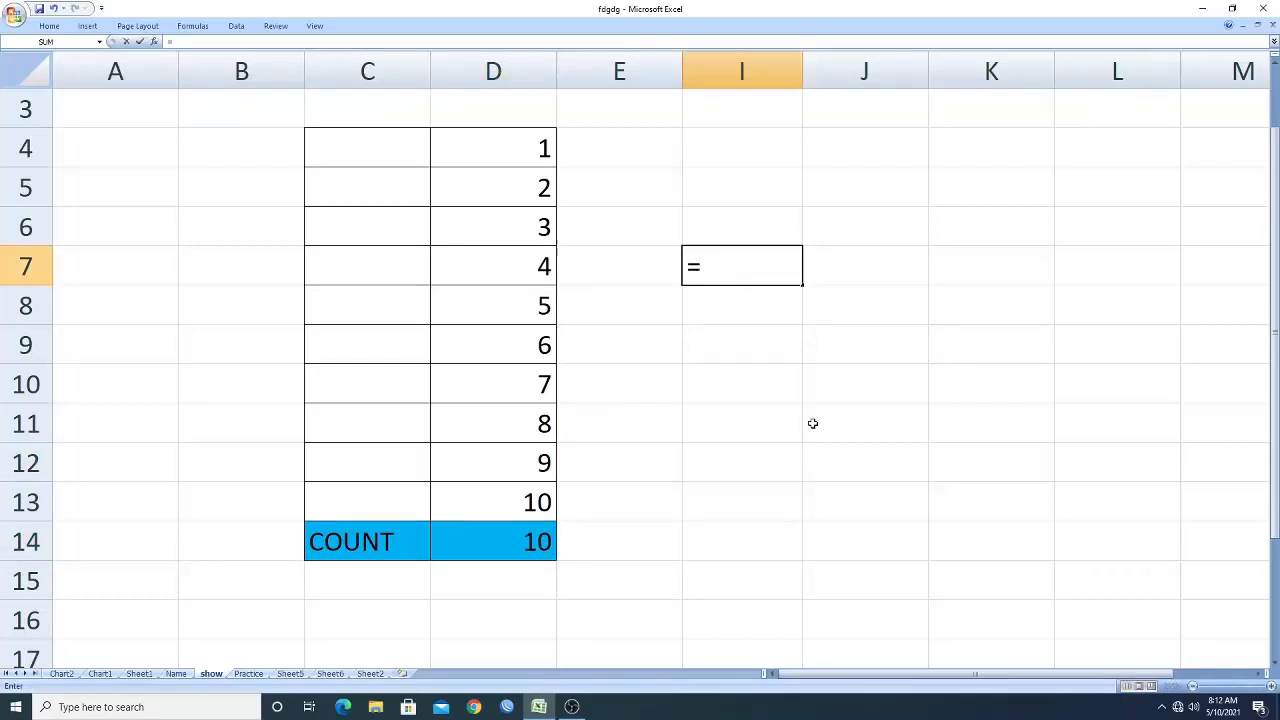
{"action": "type", "text": "subtot"}
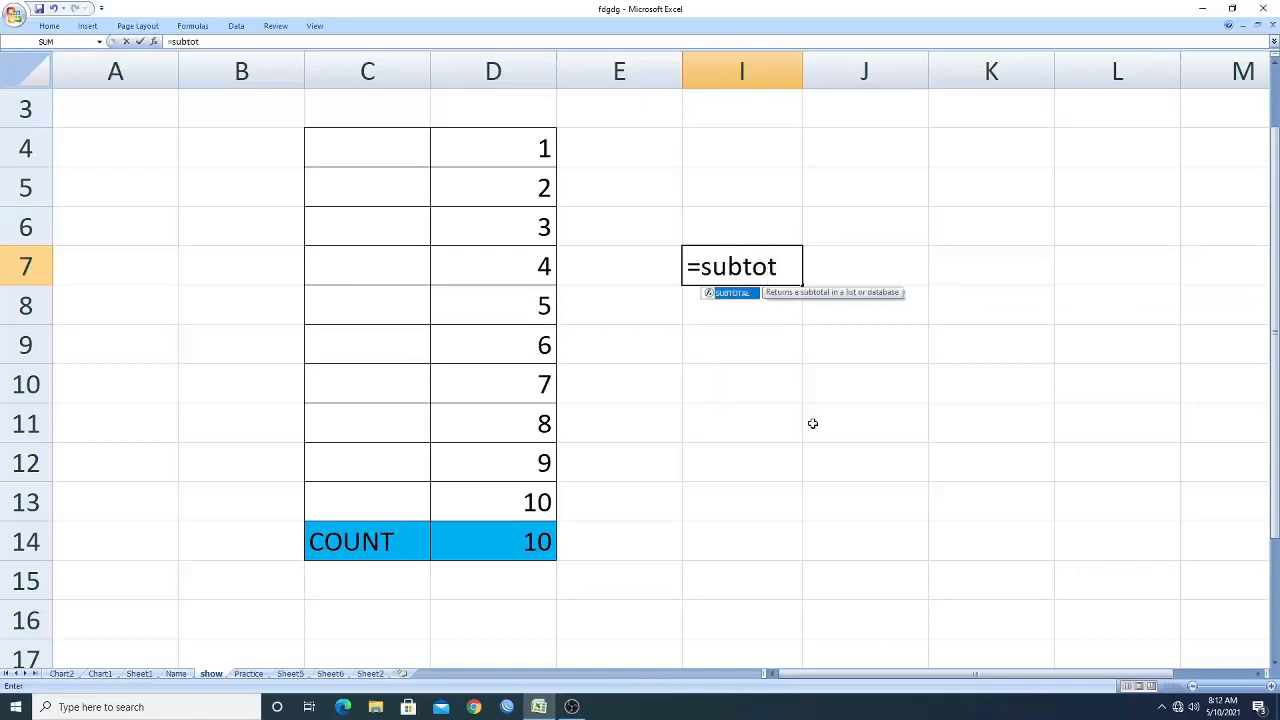
{"action": "type", "text": "al("}
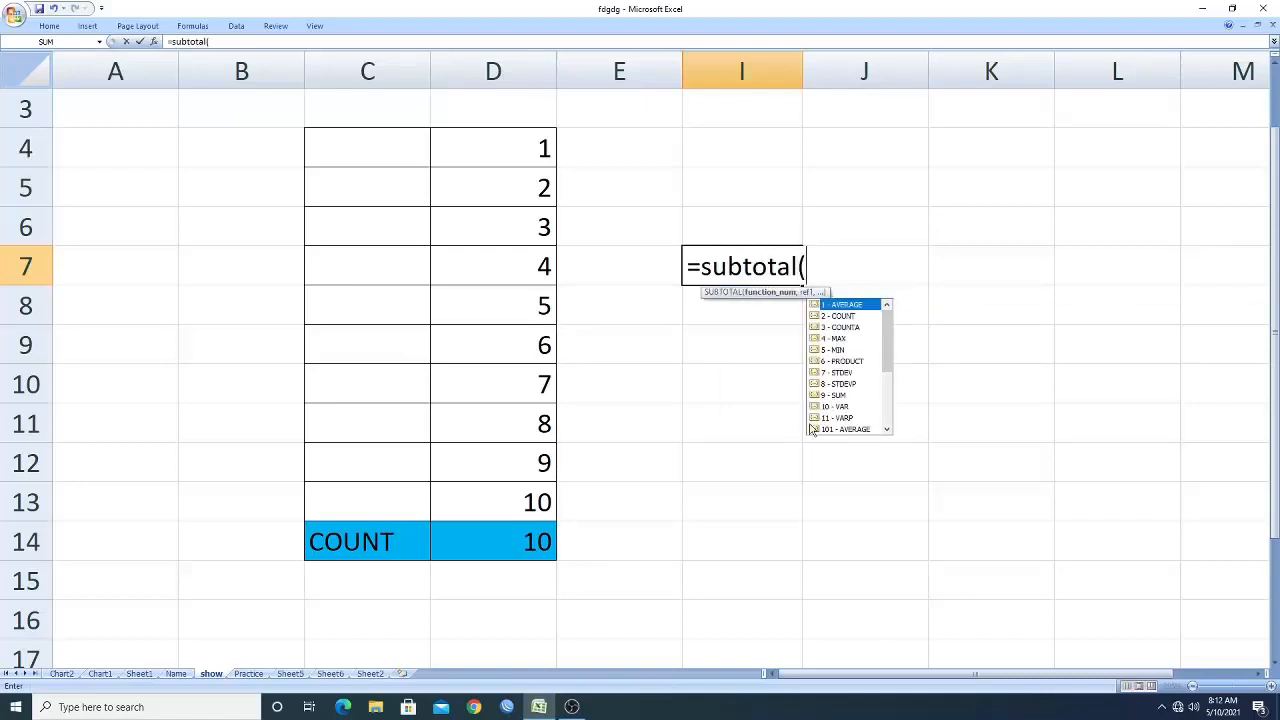
{"action": "left_click", "coordinate": [762, 432]}
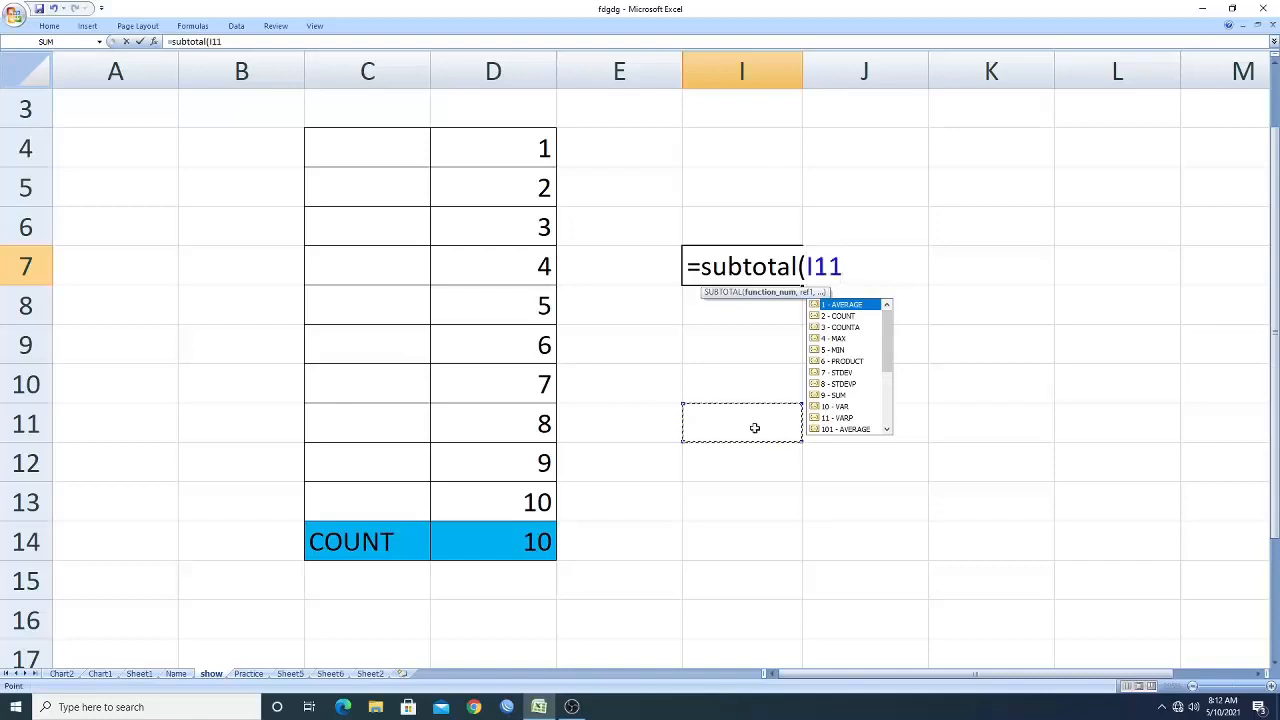
{"action": "key", "text": "BackSpace"}
{"action": "key", "text": "BackSpace"}
{"action": "key", "text": "BackSpace"}
{"action": "key", "text": "BackSpace"}
{"action": "key", "text": "BackSpace"}
{"action": "key", "text": "BackSpace"}
{"action": "key", "text": "BackSpace"}
{"action": "key", "text": "BackSpace"}
{"action": "key", "text": "BackSpace"}
{"action": "key", "text": "BackSpace"}
{"action": "key", "text": "BackSpace"}
{"action": "key", "text": "BackSpace"}
{"action": "key", "text": "BackSpace"}
{"action": "left_click", "coordinate": [748, 511]}
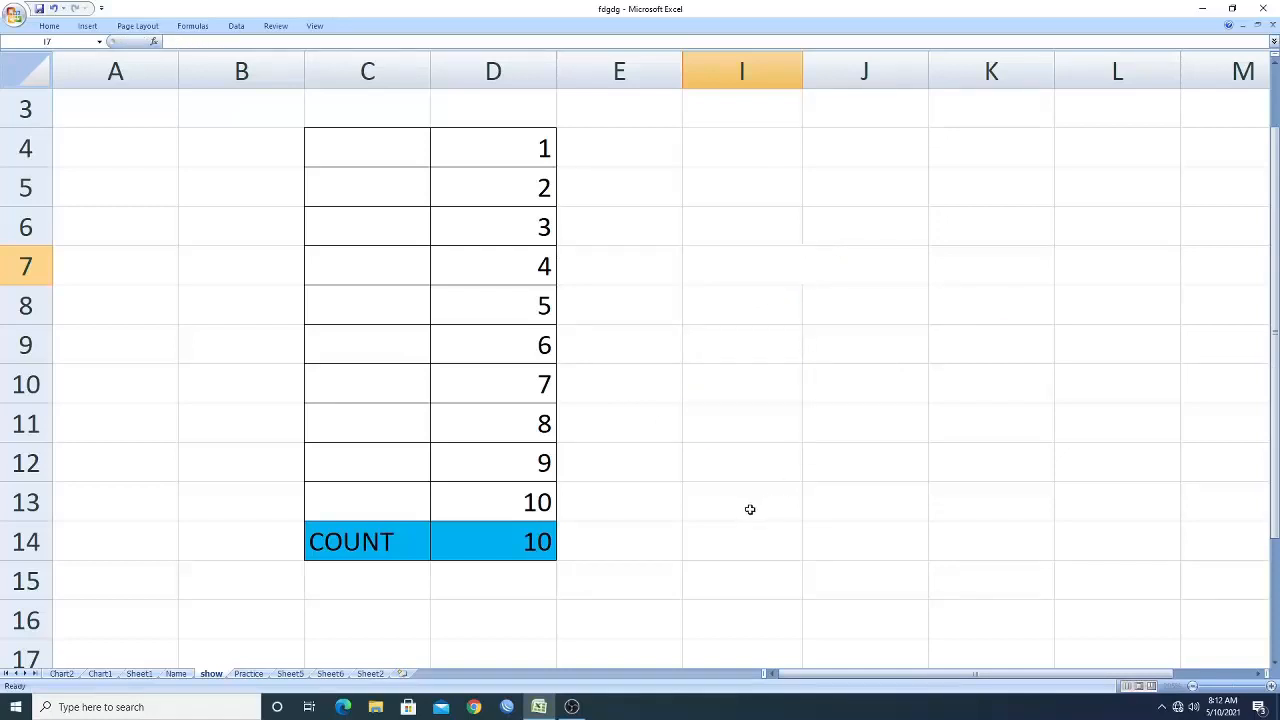
On the Practice sheet, delete row 16 containing the MAX total row.
{"action": "left_click", "coordinate": [249, 673]}
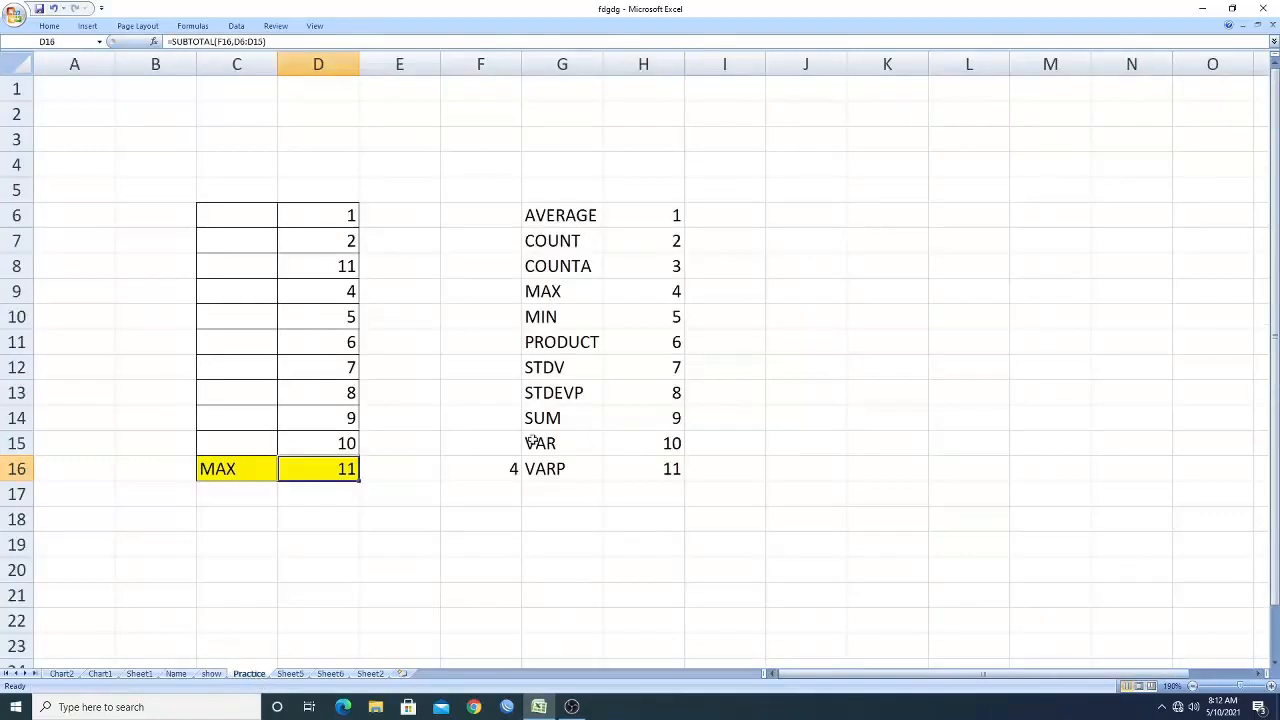
{"action": "left_click", "coordinate": [290, 673]}
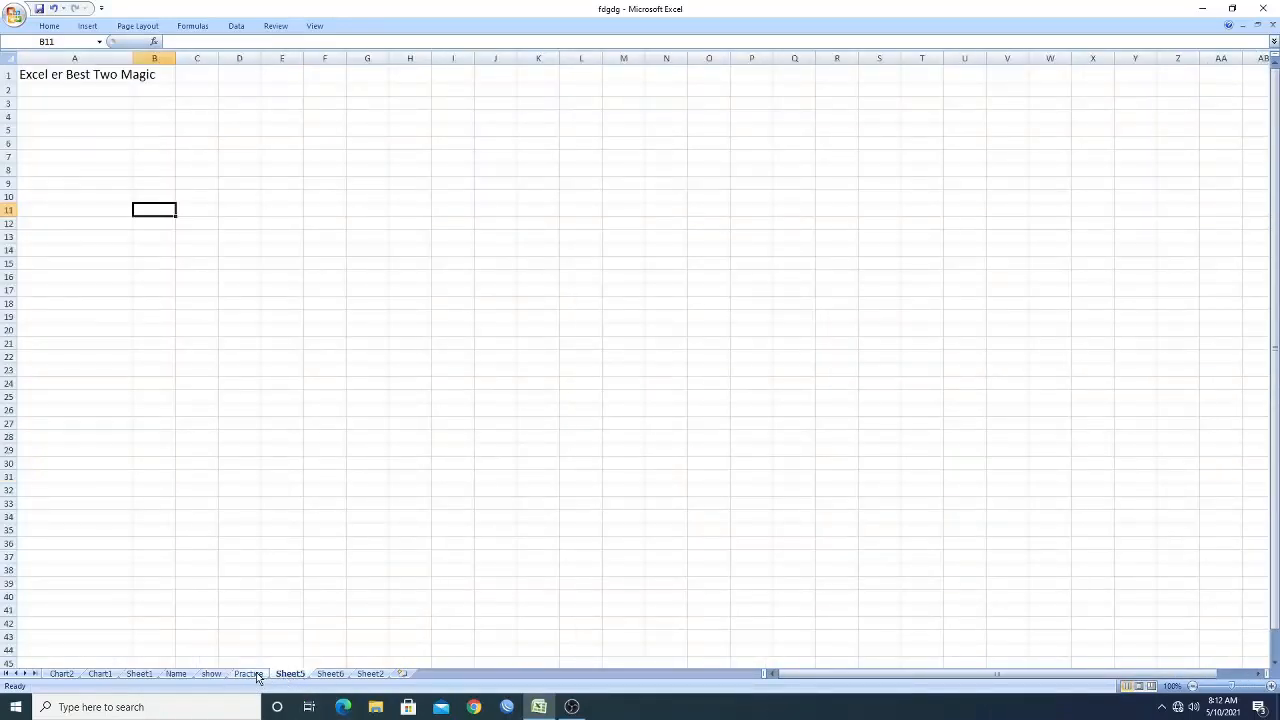
{"action": "left_click", "coordinate": [249, 674]}
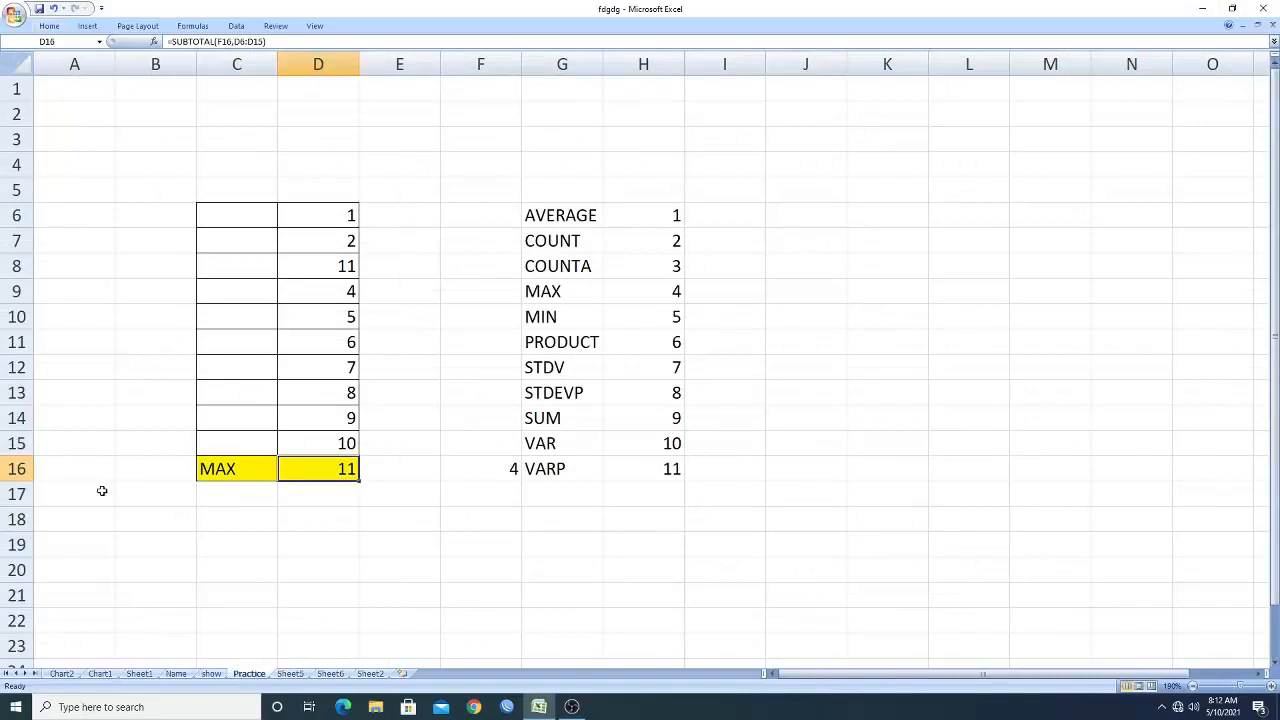
{"action": "left_click", "coordinate": [18, 469]}
{"action": "right_click", "coordinate": [20, 469]}
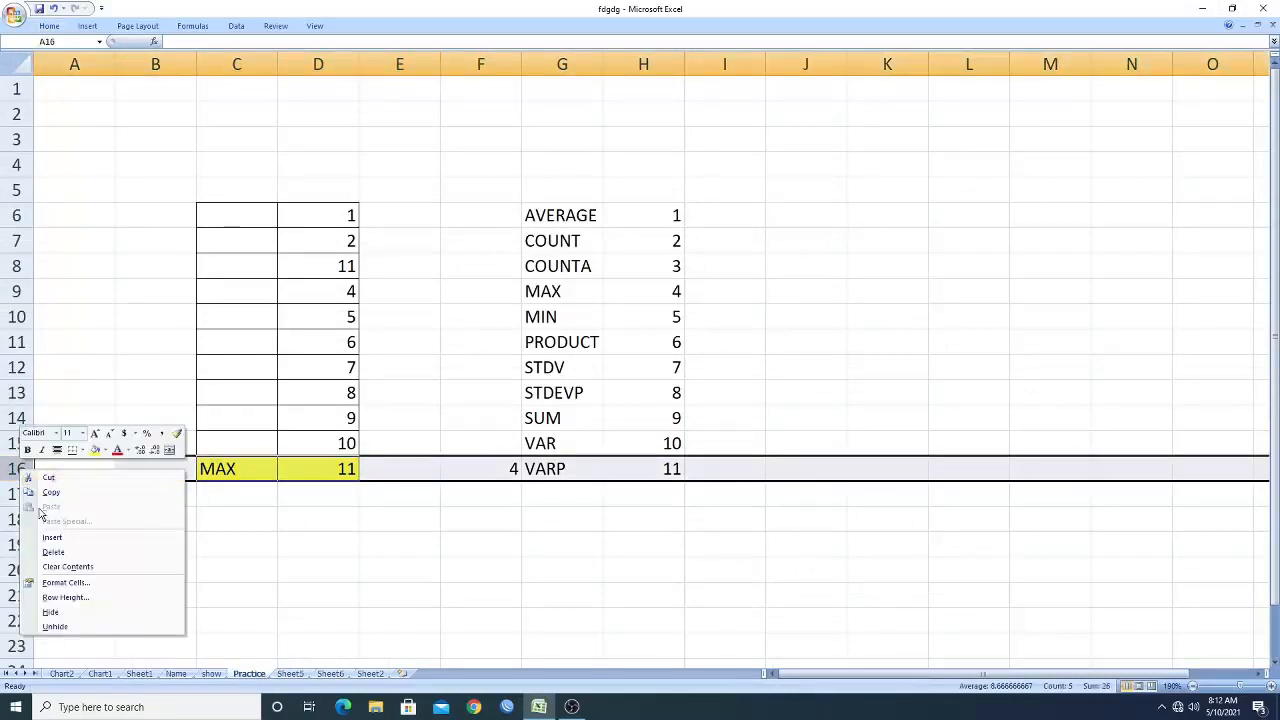
{"action": "left_click", "coordinate": [59, 553]}
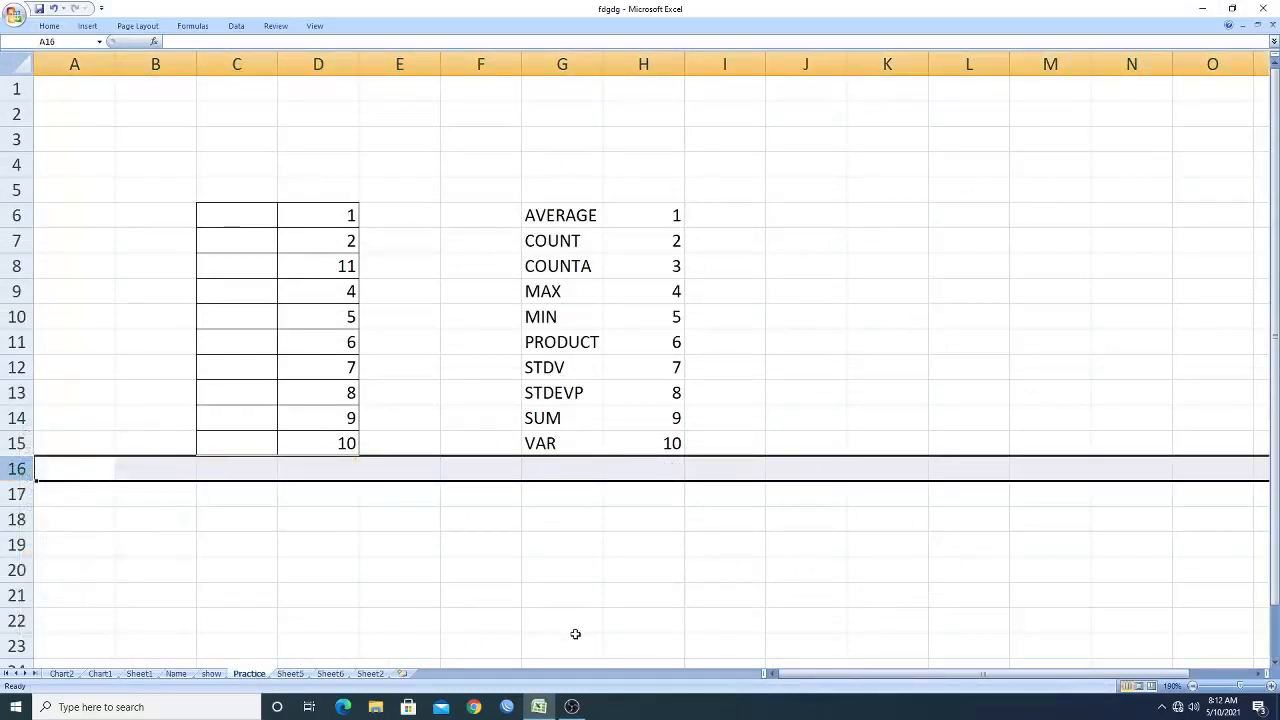
Undo the last change to cell D8.
{"action": "left_click", "coordinate": [570, 625]}
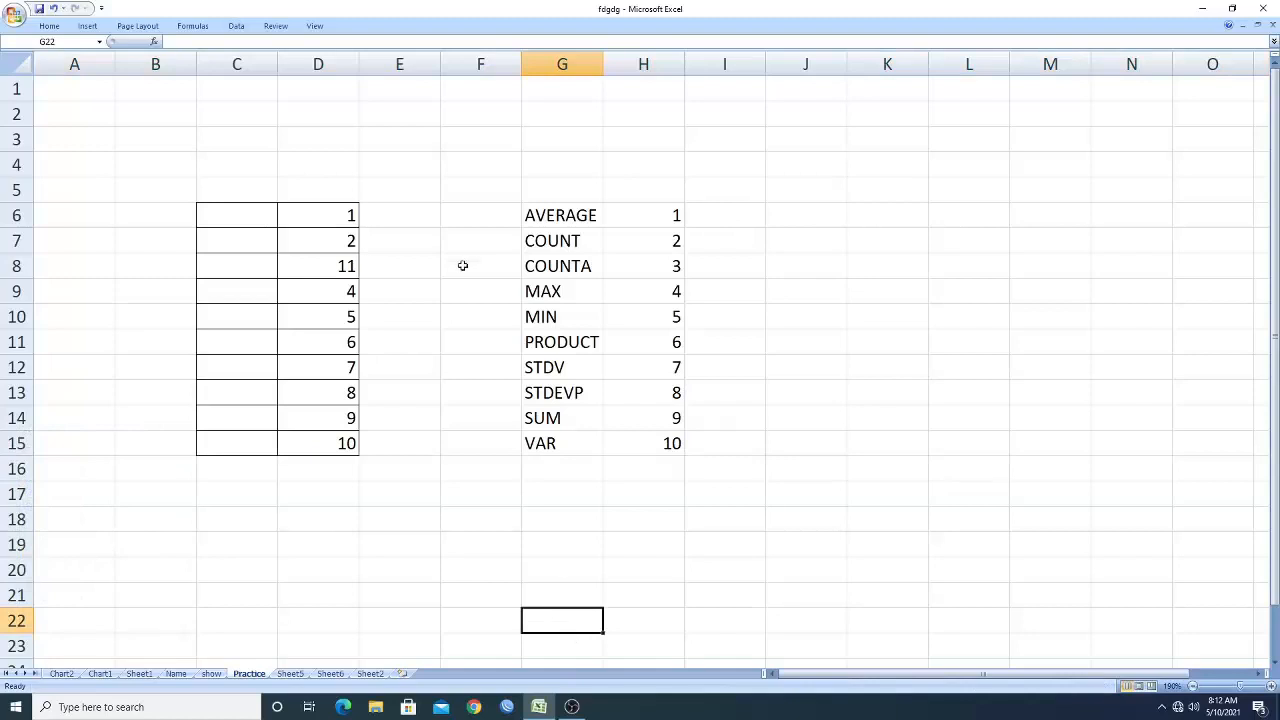
{"action": "left_click", "coordinate": [563, 214]}
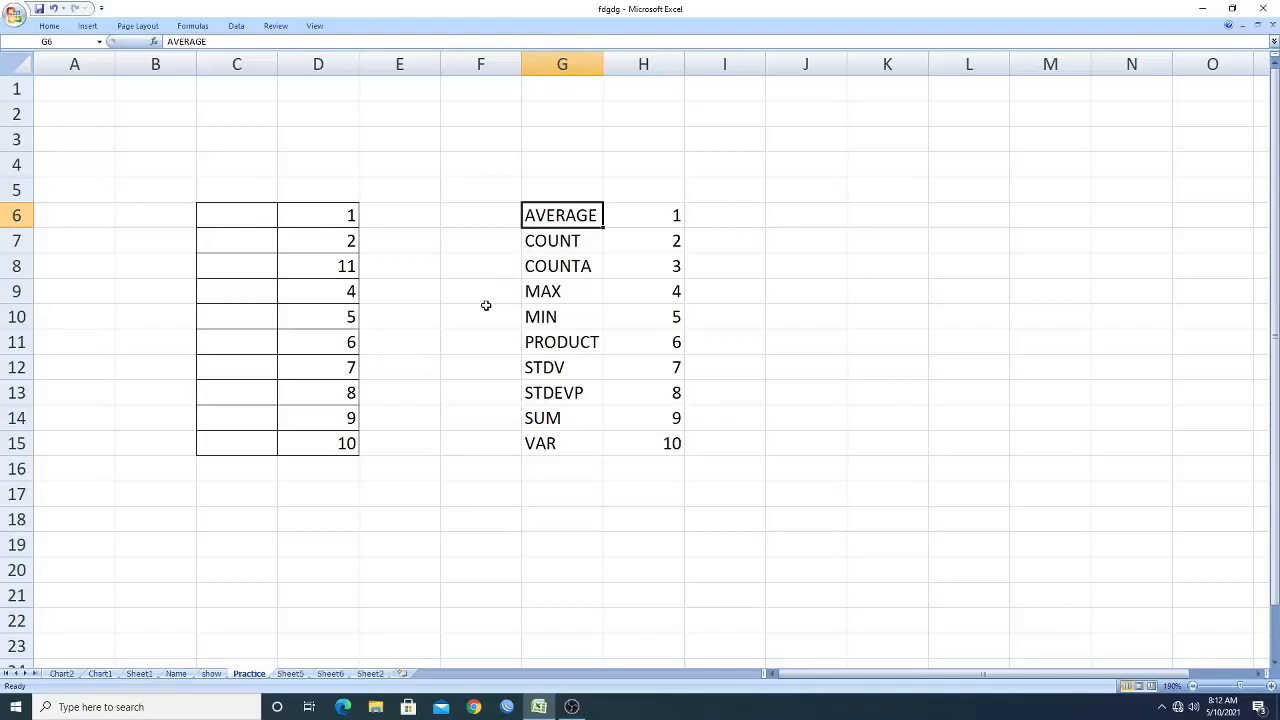
{"action": "scroll", "coordinate": [486, 305], "scroll_direction": "up", "scroll_amount": 1}
{"action": "scroll", "coordinate": [487, 311], "scroll_direction": "up", "scroll_amount": 3}
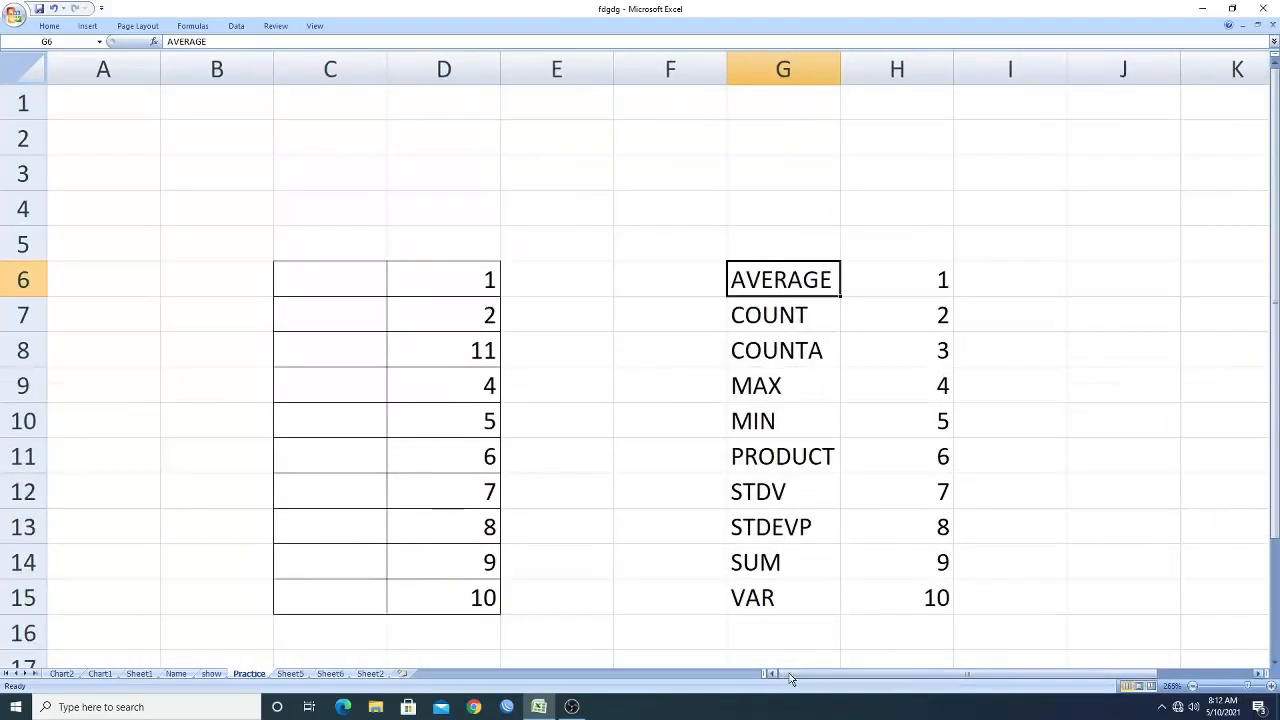
{"action": "left_click_drag", "start_coordinate": [776, 674], "coordinate": [830, 677]}
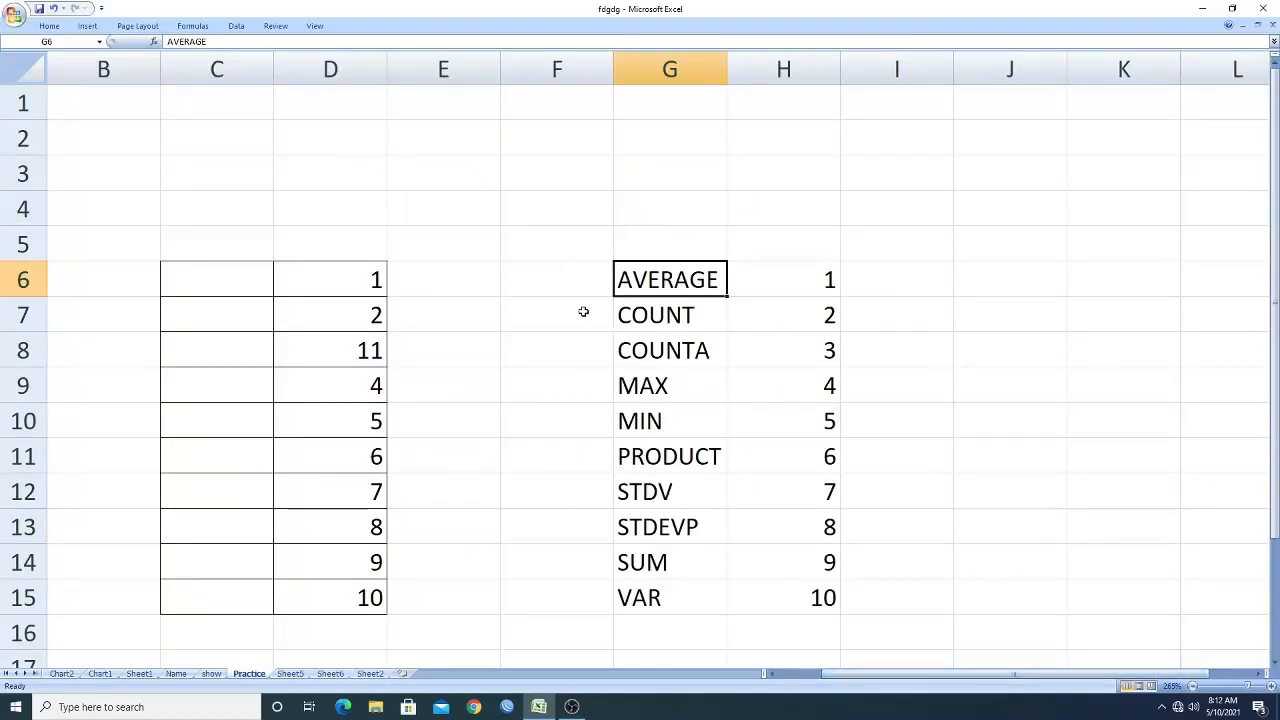
{"action": "left_click", "coordinate": [357, 346]}
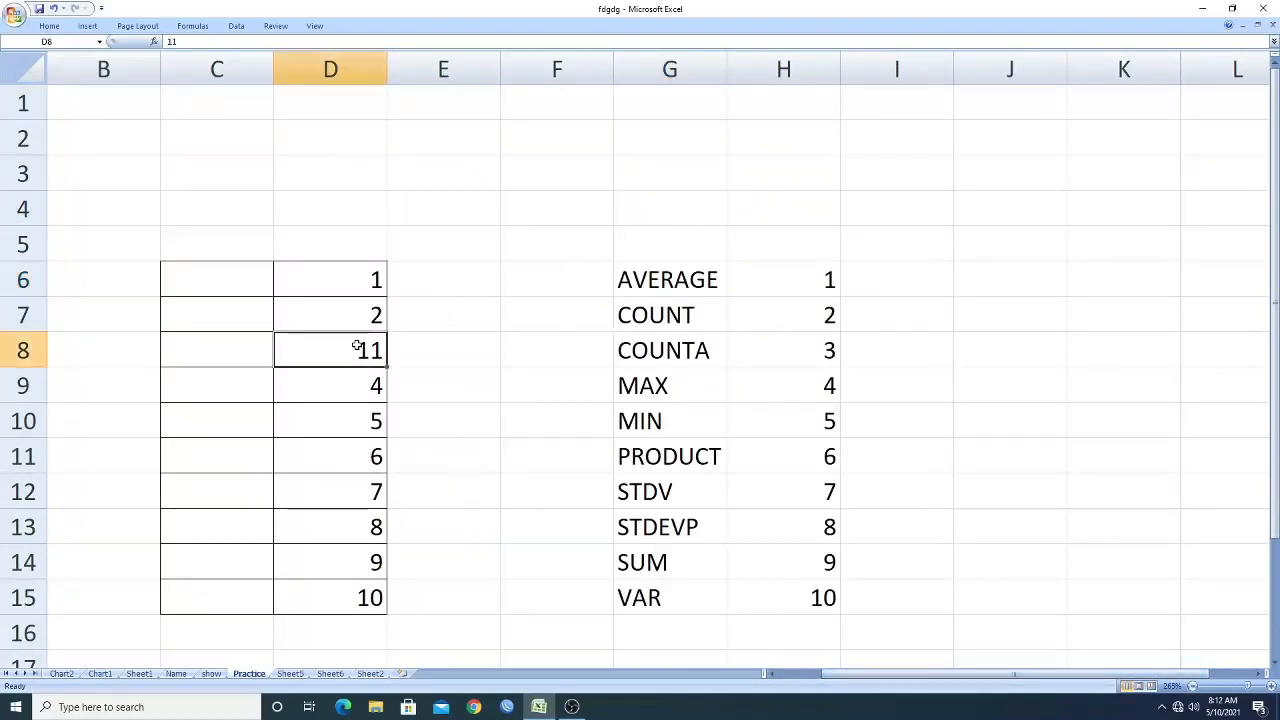
{"action": "key", "text": "ctrl+z"}
{"action": "left_click", "coordinate": [476, 403]}
Open Data Validation for cell C16 and set it to allow a List.
{"action": "left_click", "coordinate": [672, 280]}
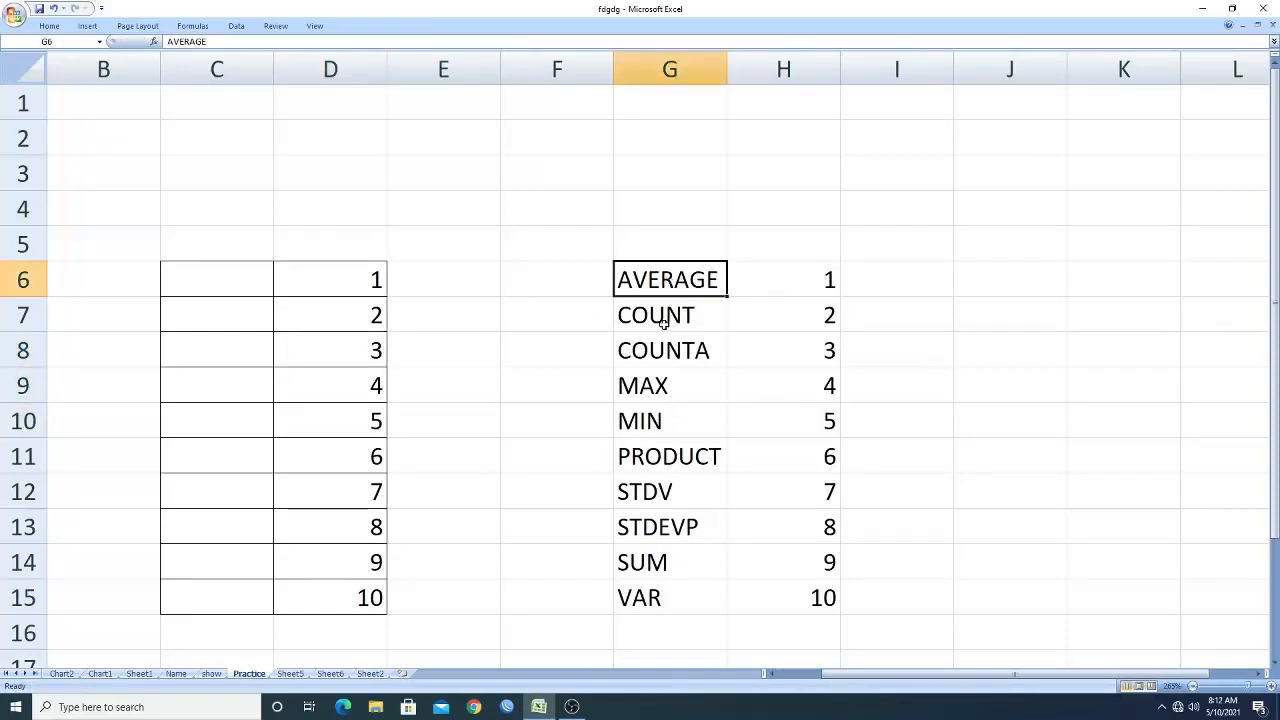
{"action": "left_click", "coordinate": [805, 285]}
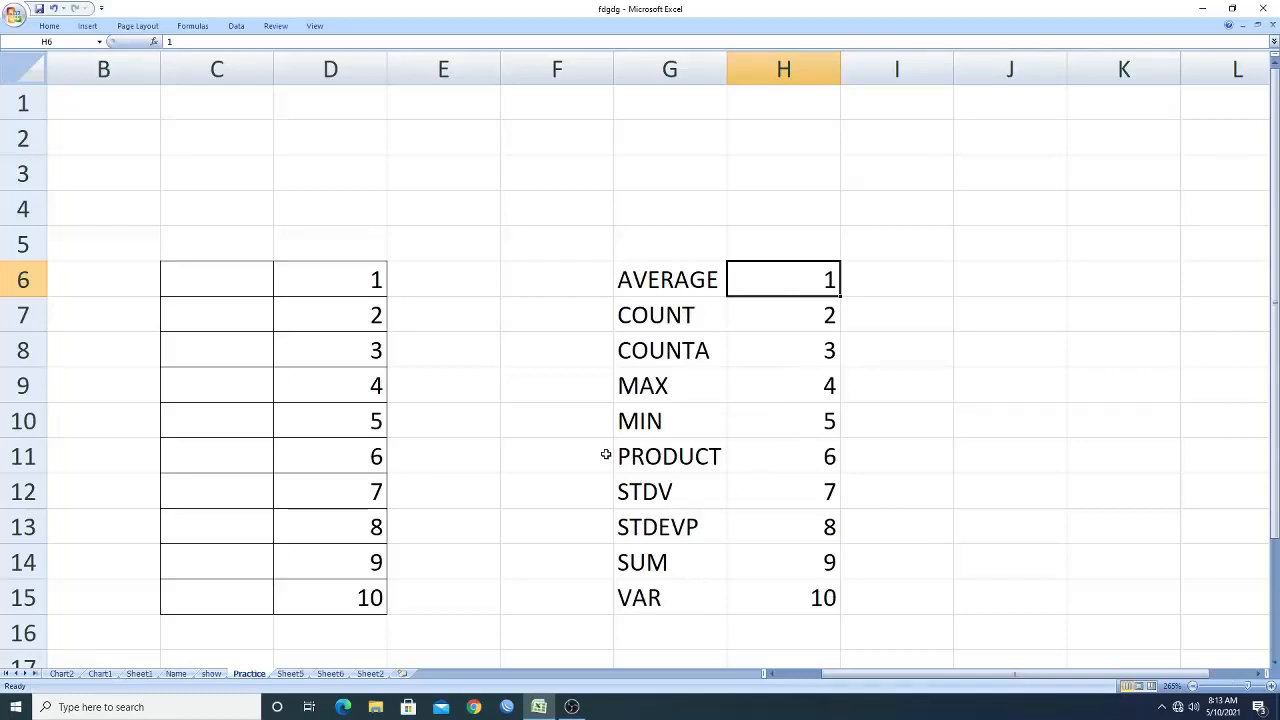
{"action": "scroll", "coordinate": [660, 298], "scroll_direction": "down", "scroll_amount": 1, "text": "ctrl"}
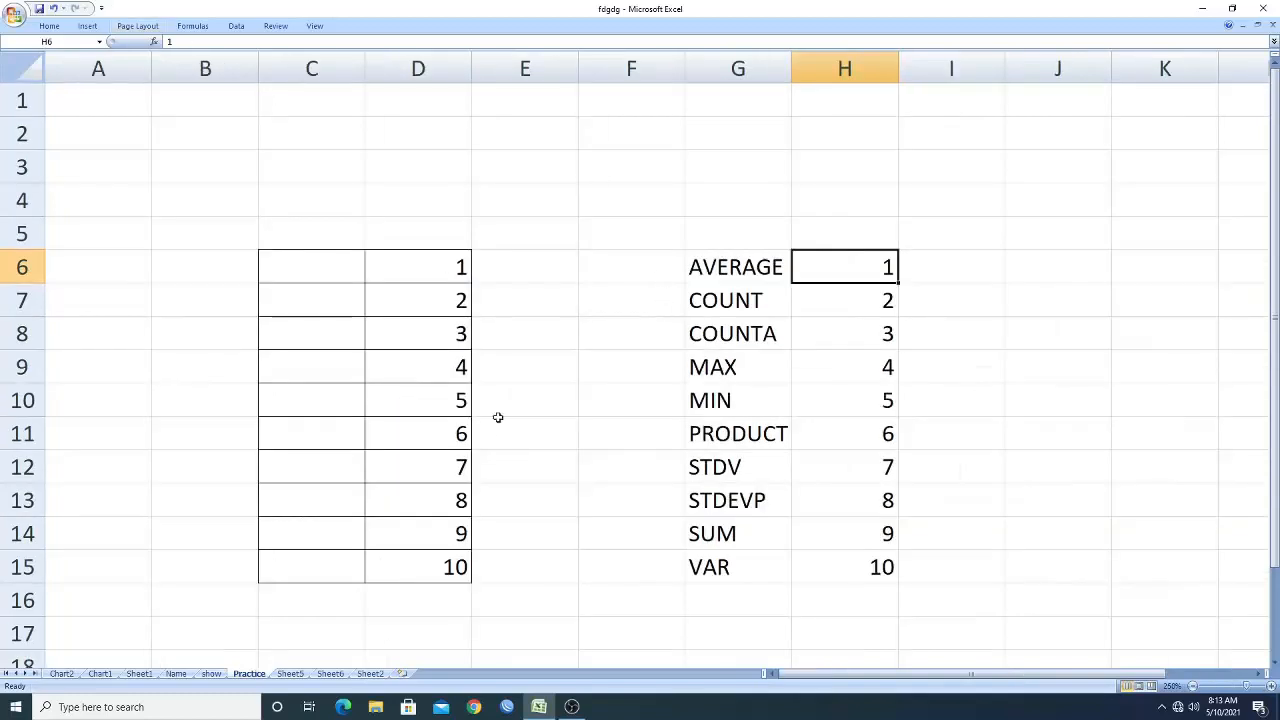
{"action": "scroll", "coordinate": [539, 430], "scroll_direction": "up", "scroll_amount": 2, "text": "ctrl"}
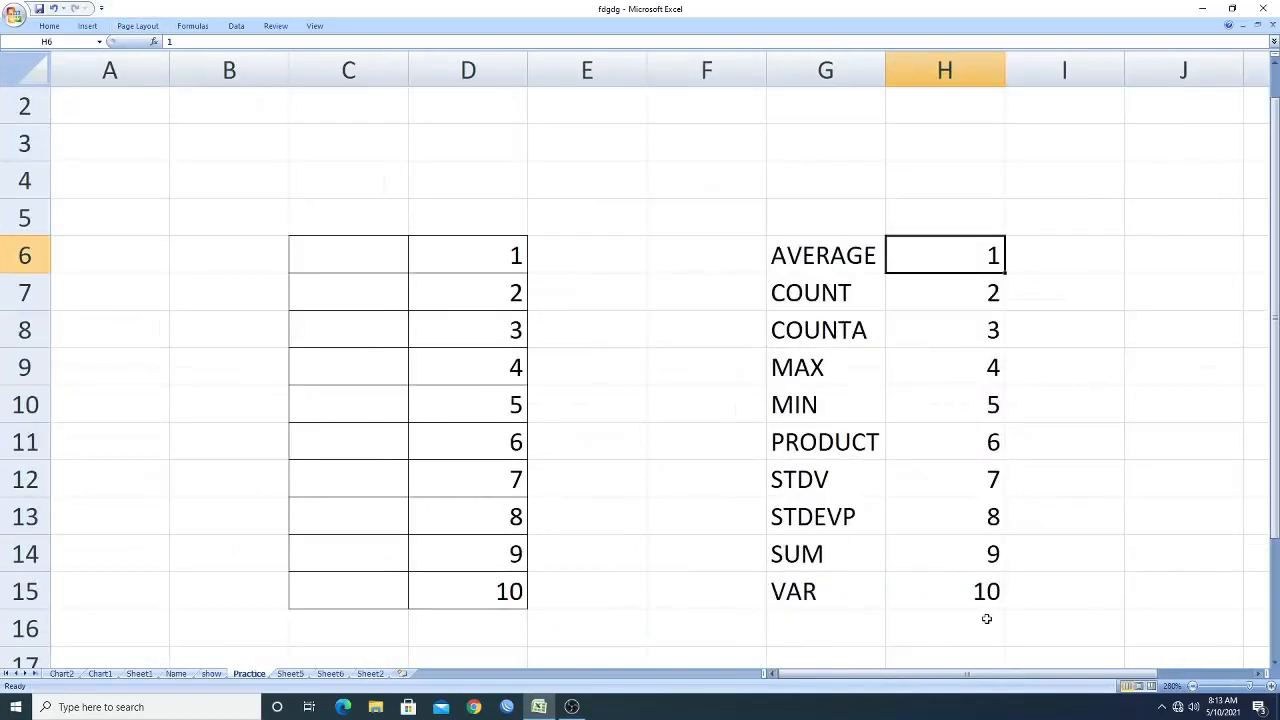
{"action": "left_click_drag", "start_coordinate": [963, 679], "coordinate": [1022, 688]}
{"action": "scroll", "coordinate": [507, 398], "scroll_direction": "down", "scroll_amount": 2}
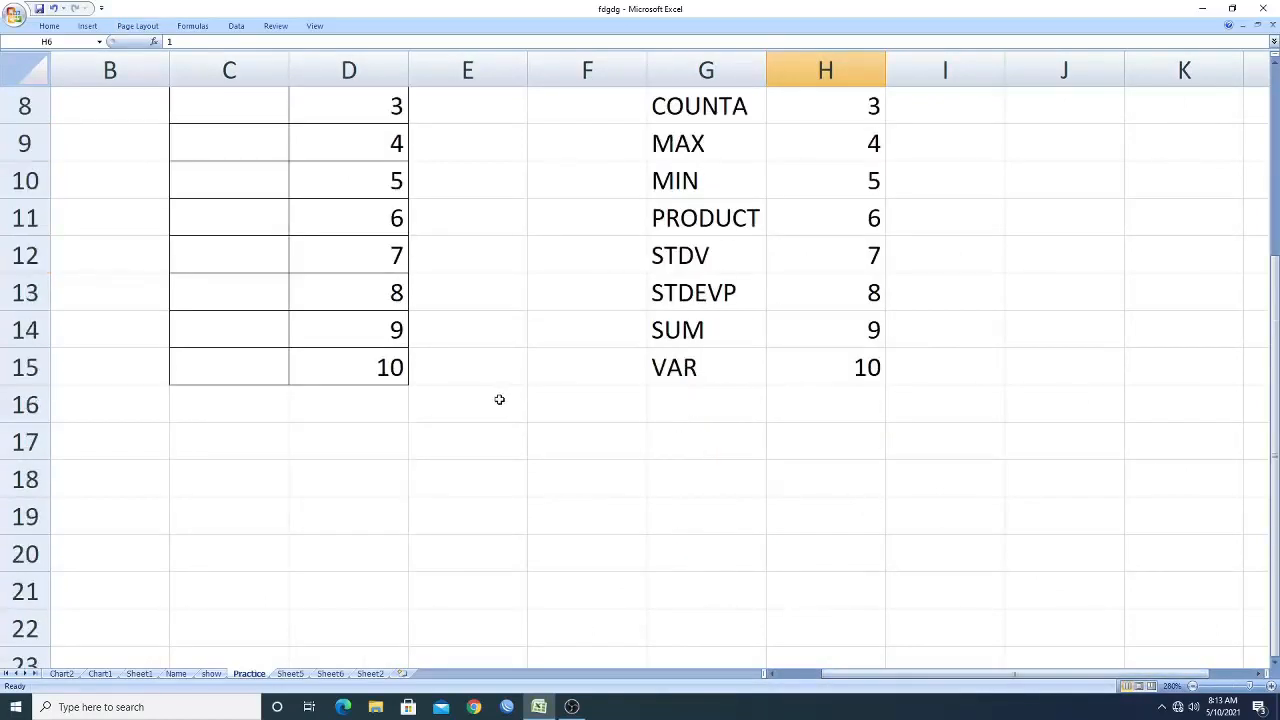
{"action": "left_click", "coordinate": [255, 410]}
{"action": "scroll", "coordinate": [626, 560], "scroll_direction": "up", "scroll_amount": 1}
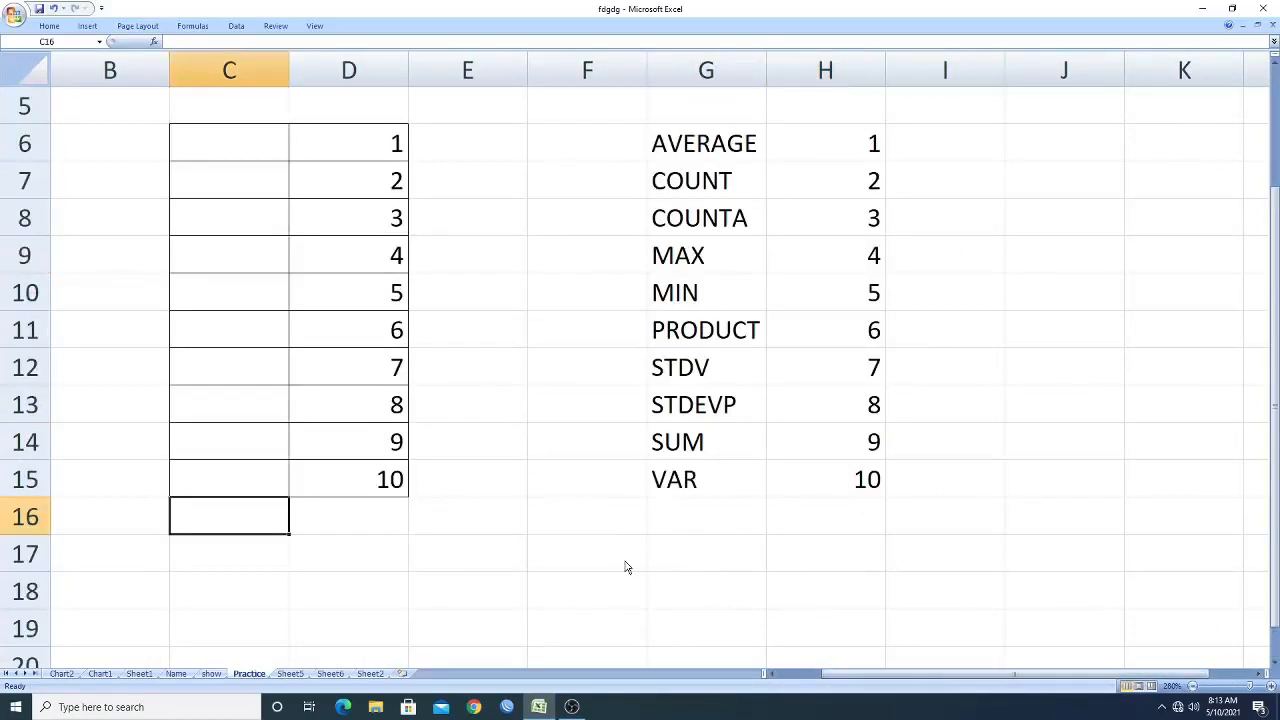
{"action": "left_click", "coordinate": [237, 27]}
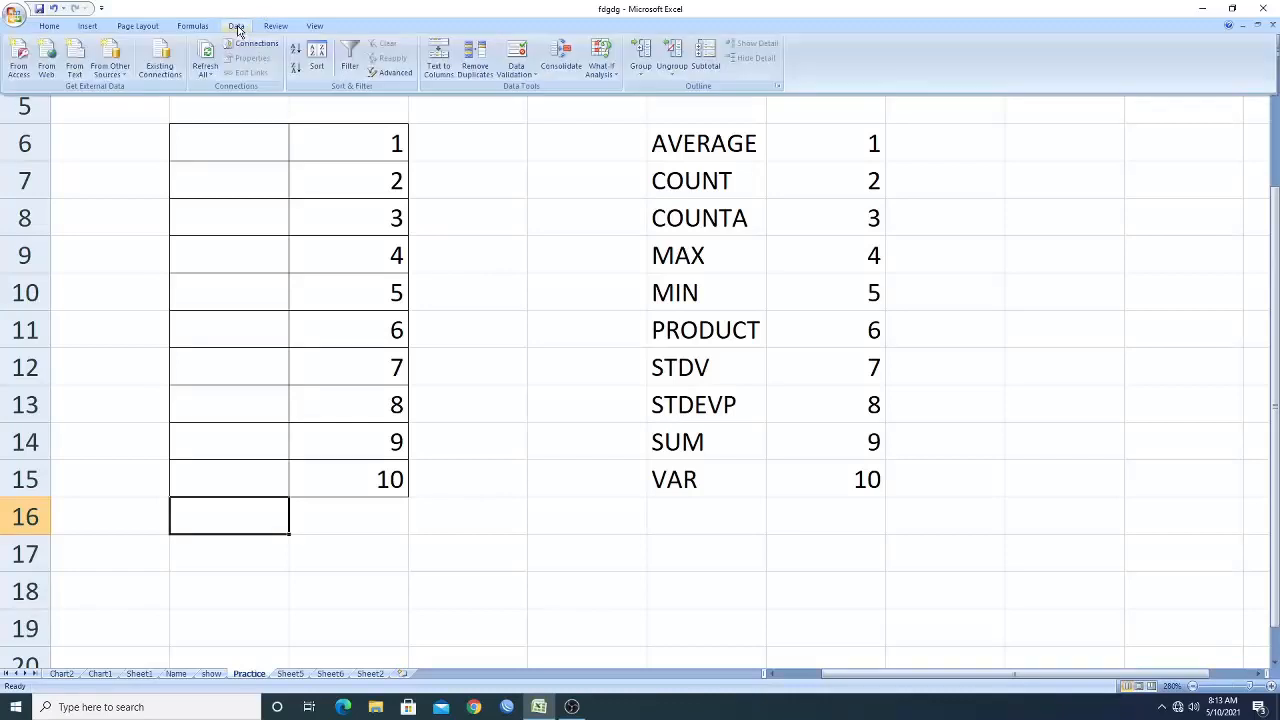
{"action": "left_click", "coordinate": [516, 73]}
{"action": "left_click", "coordinate": [528, 88]}
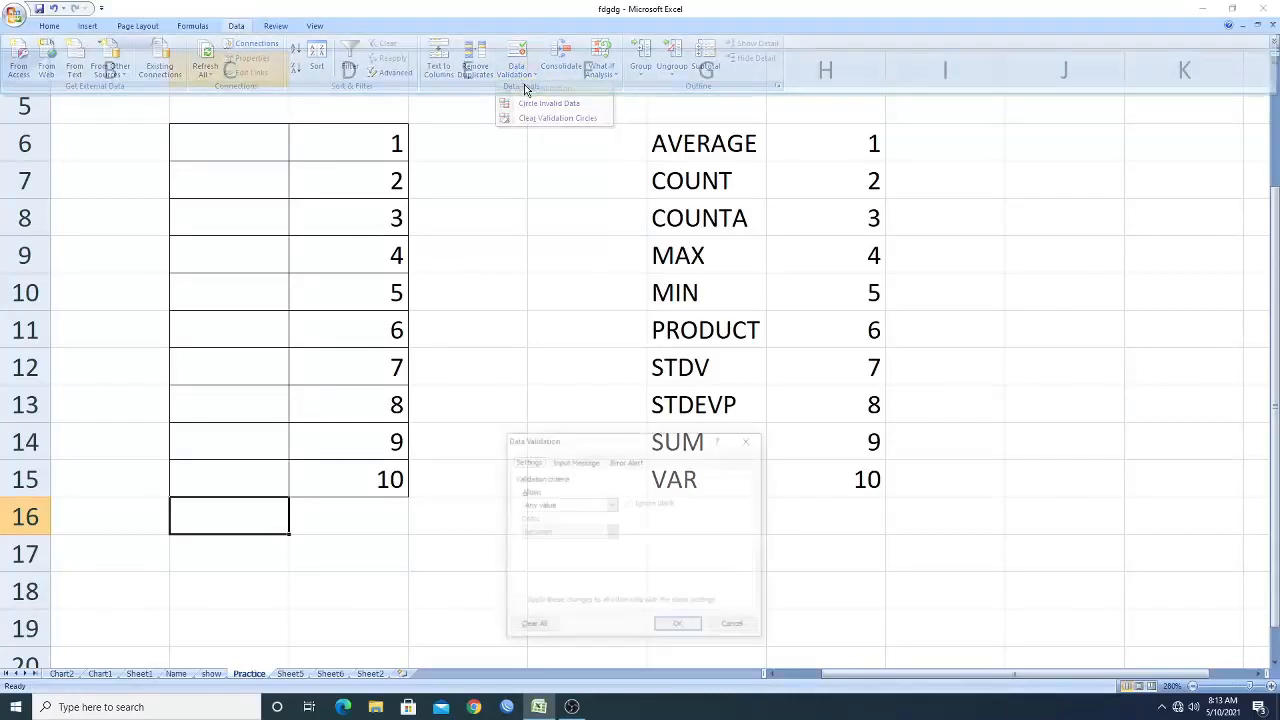
{"action": "left_click", "coordinate": [611, 504]}
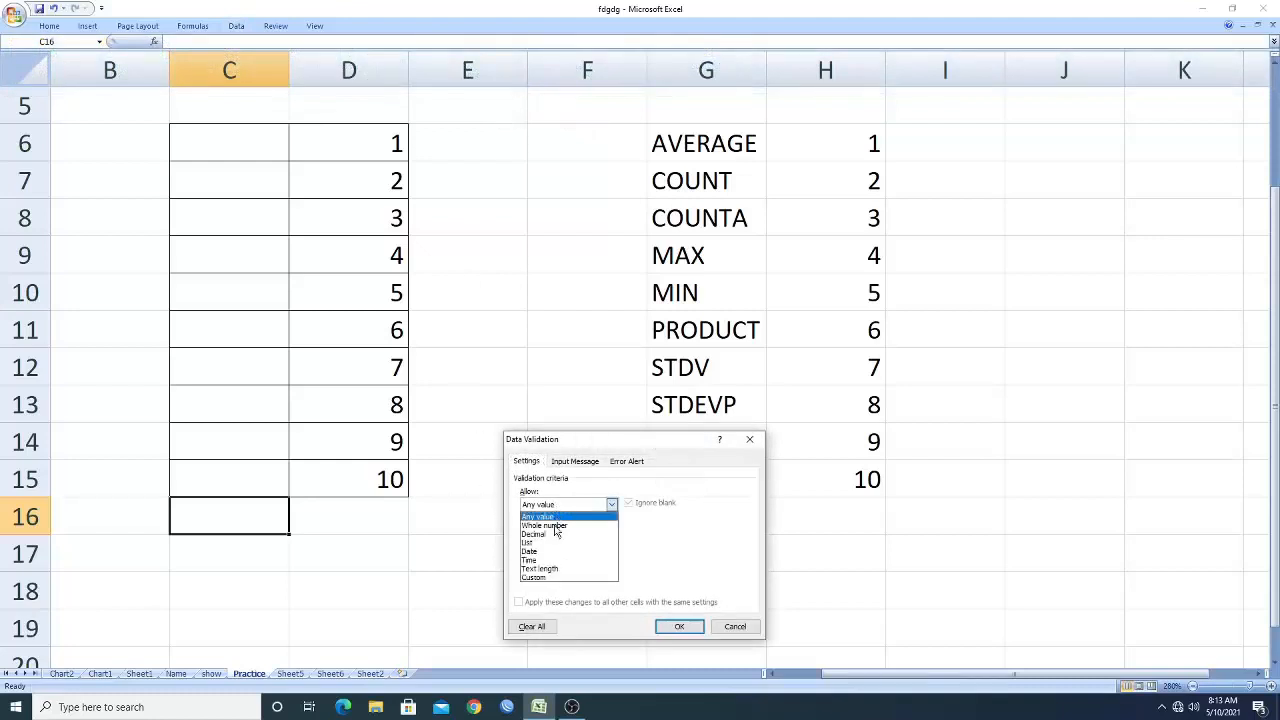
{"action": "left_click", "coordinate": [547, 543]}
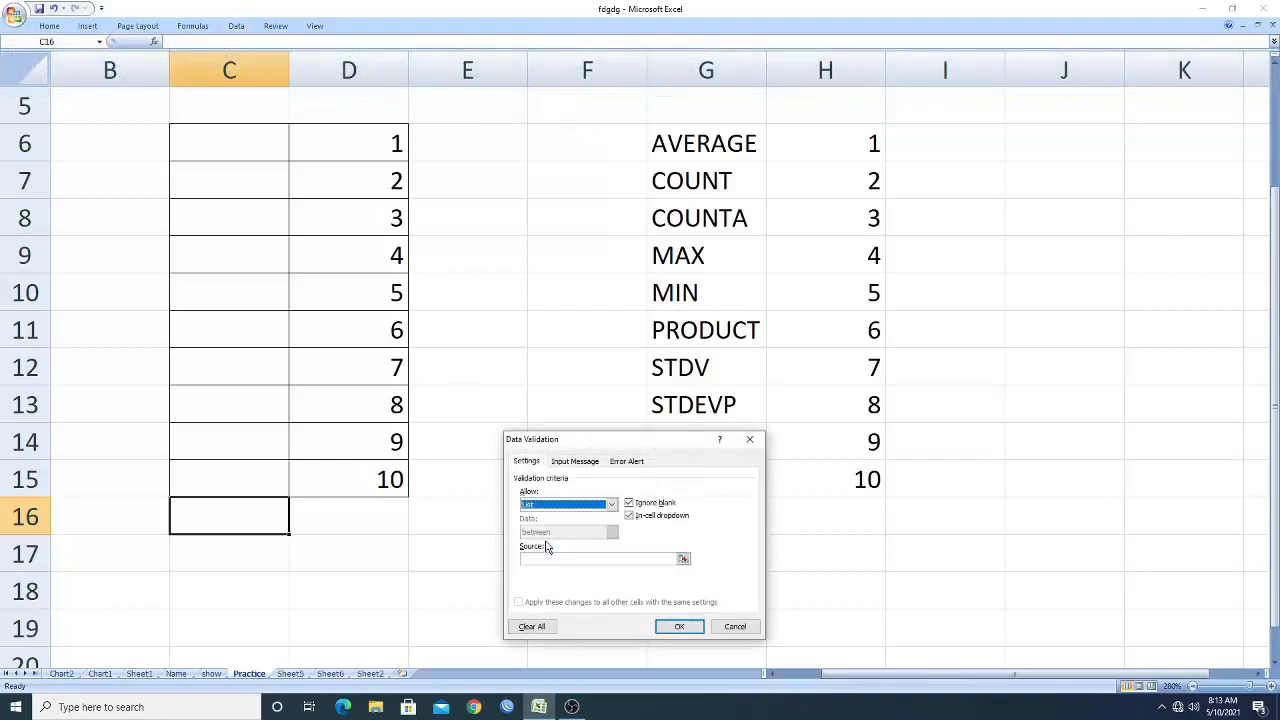
Set the validation list source to the function names in G6:G15 and confirm it for C16.
{"action": "left_click", "coordinate": [520, 558]}
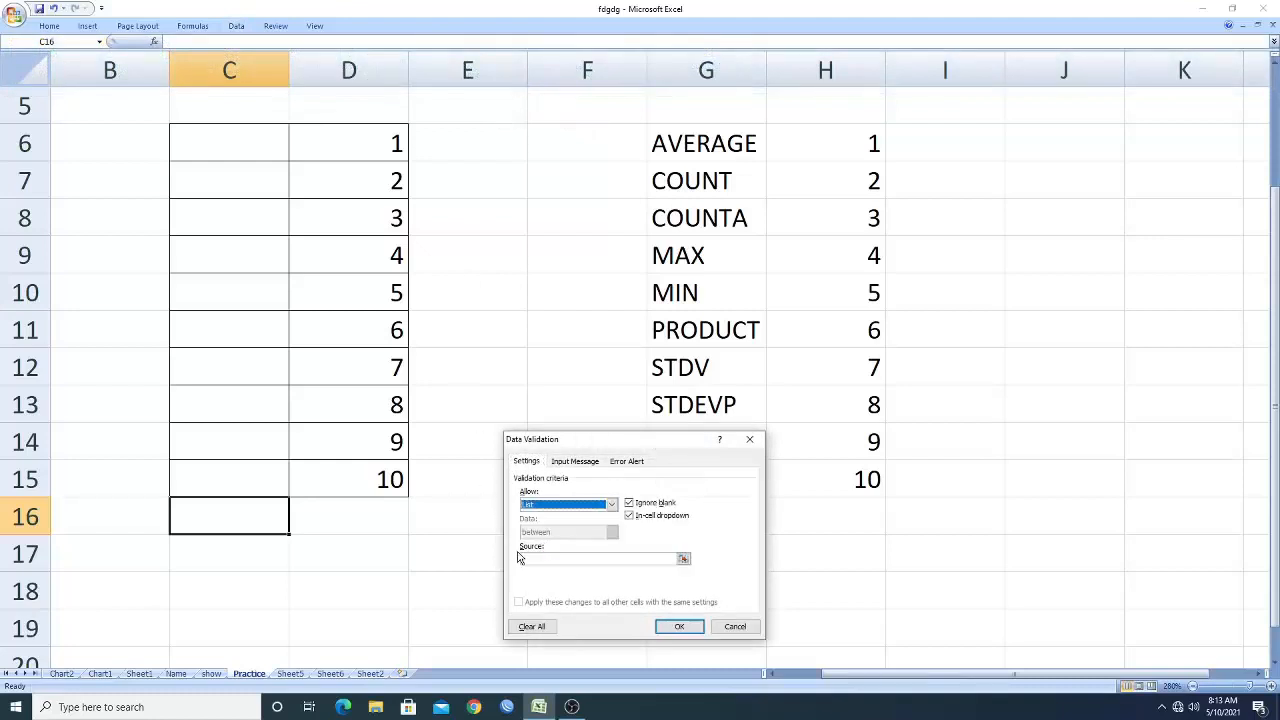
{"action": "left_click", "coordinate": [683, 559]}
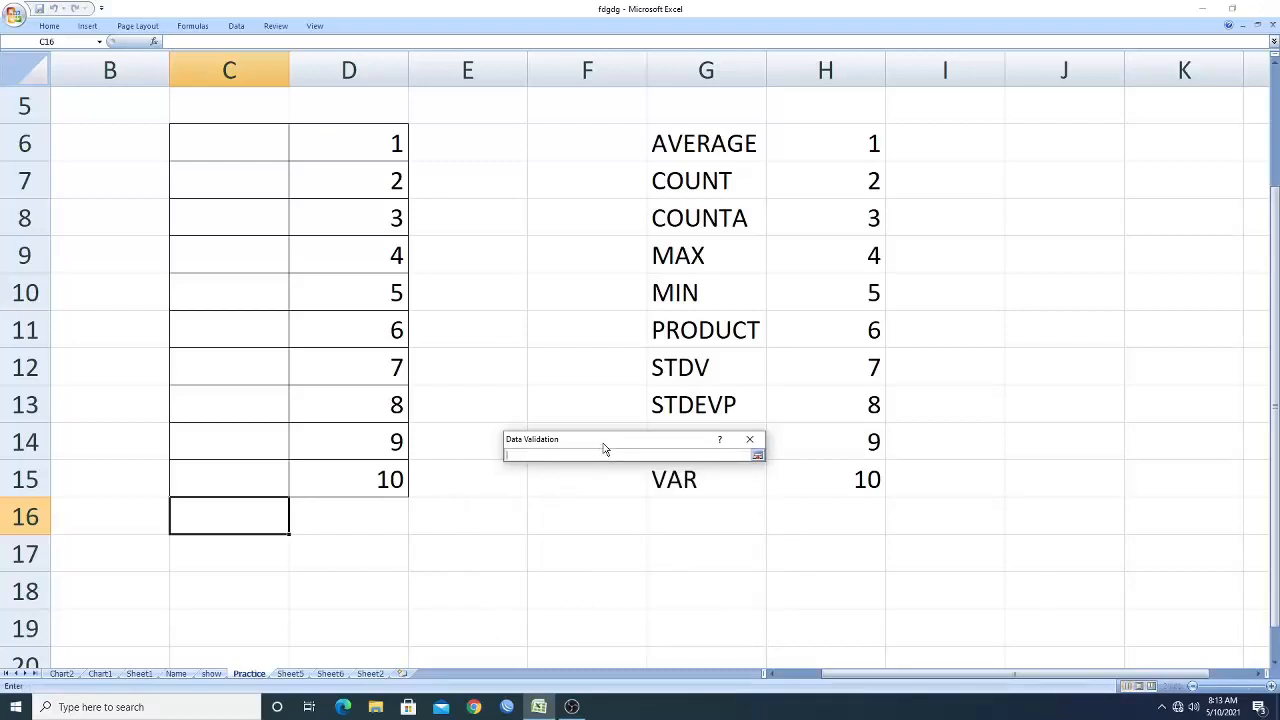
{"action": "left_click_drag", "start_coordinate": [604, 448], "coordinate": [483, 552]}
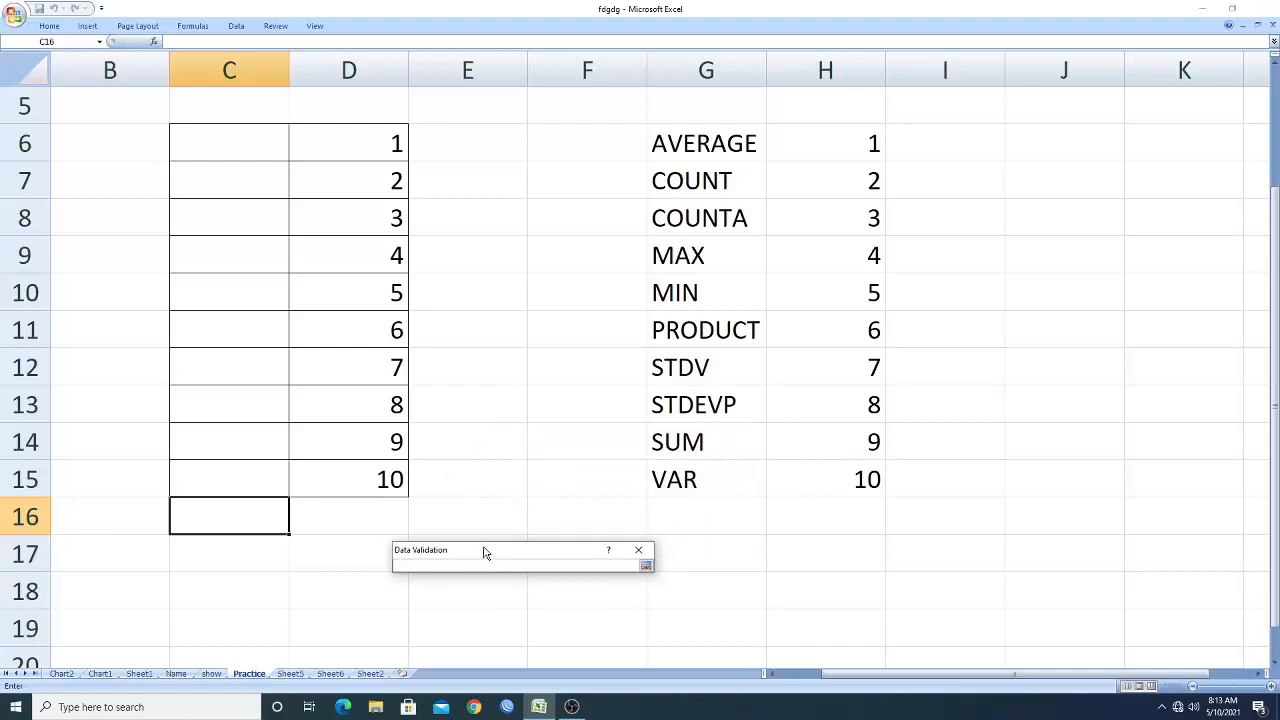
{"action": "left_click_drag", "start_coordinate": [688, 140], "coordinate": [692, 478]}
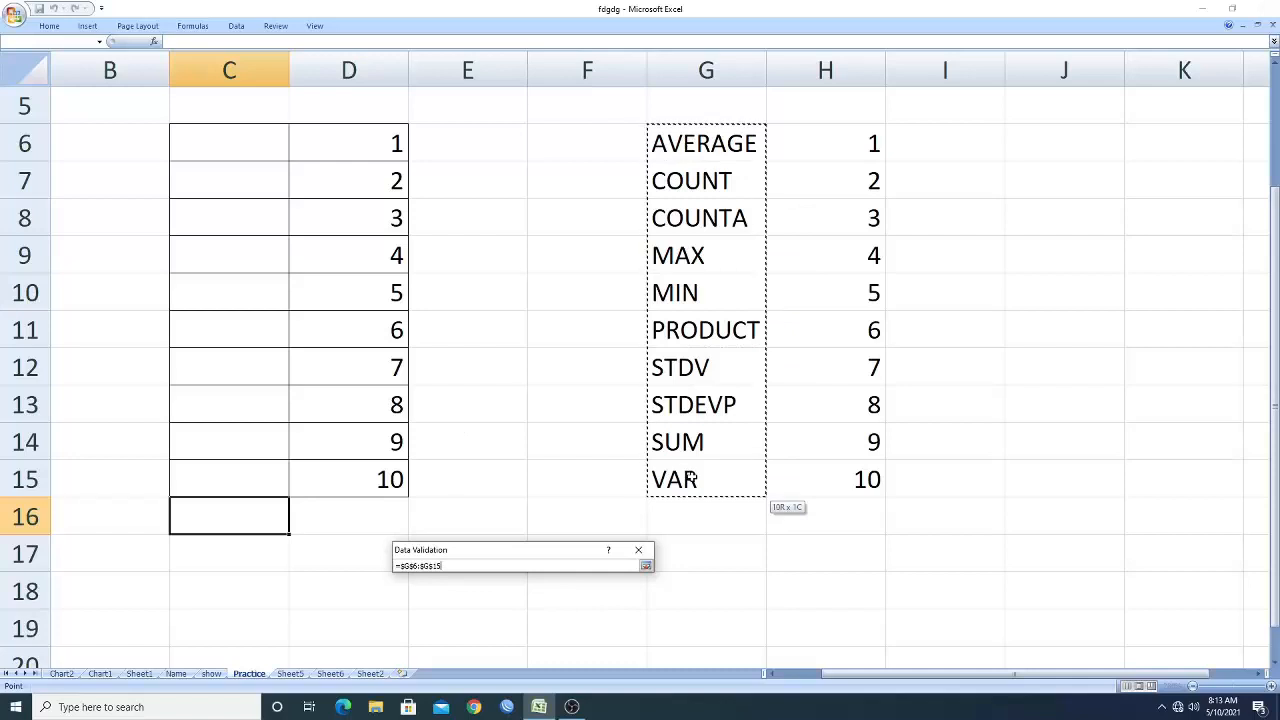
{"action": "left_click", "coordinate": [646, 566]}
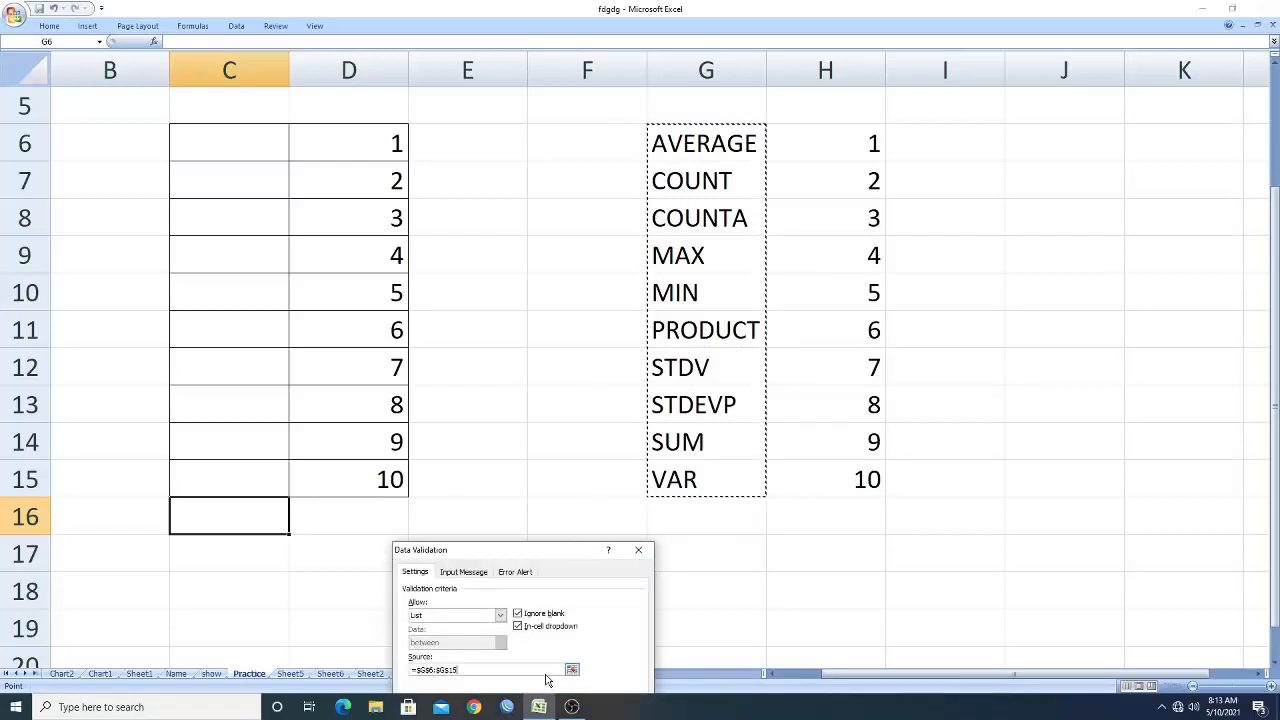
{"action": "left_click_drag", "start_coordinate": [556, 552], "coordinate": [590, 392]}
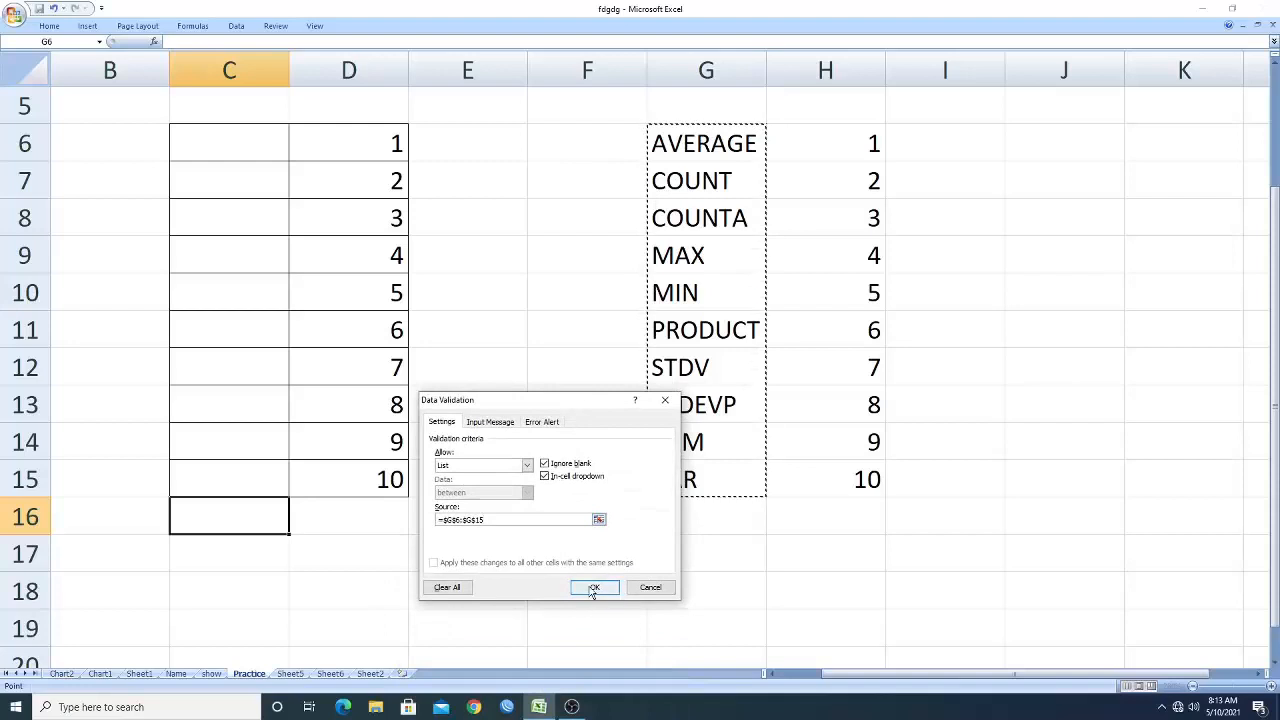
{"action": "left_click", "coordinate": [588, 584]}
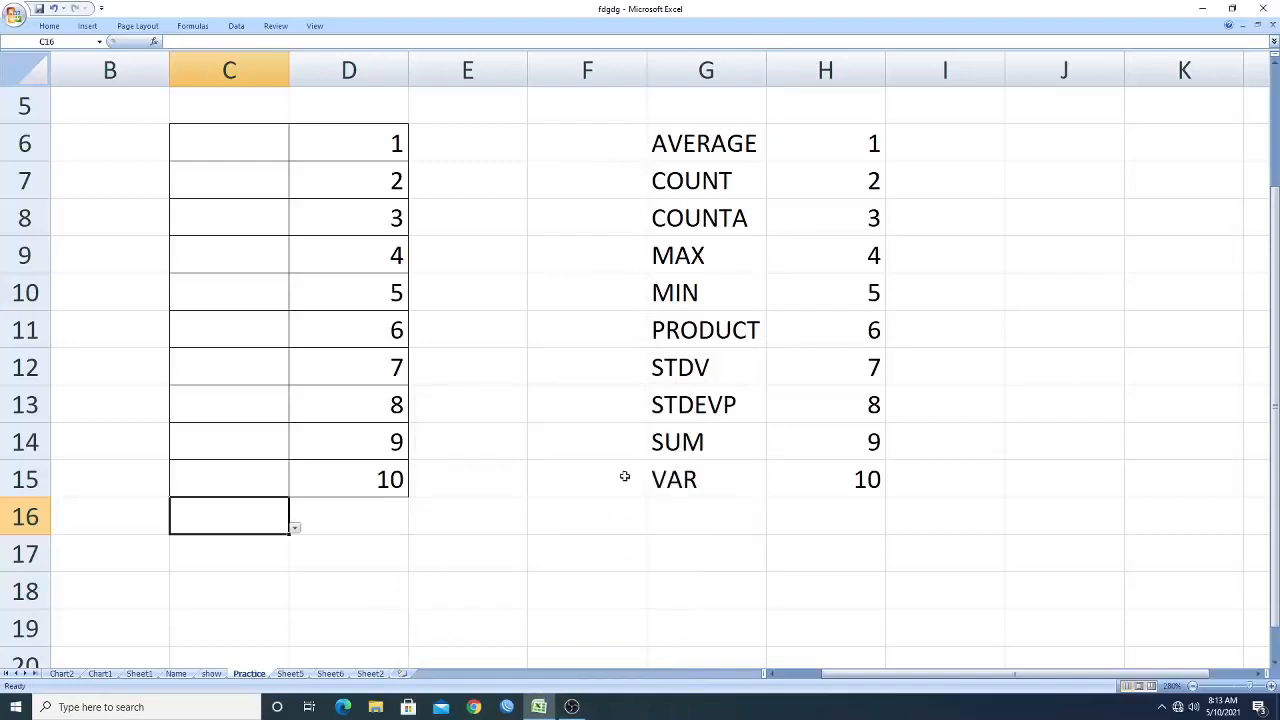
Open the new drop-down in C16 and choose AVERAGE from the list.
{"action": "left_click", "coordinate": [294, 530]}
{"action": "left_click_drag", "start_coordinate": [281, 398], "coordinate": [289, 331]}
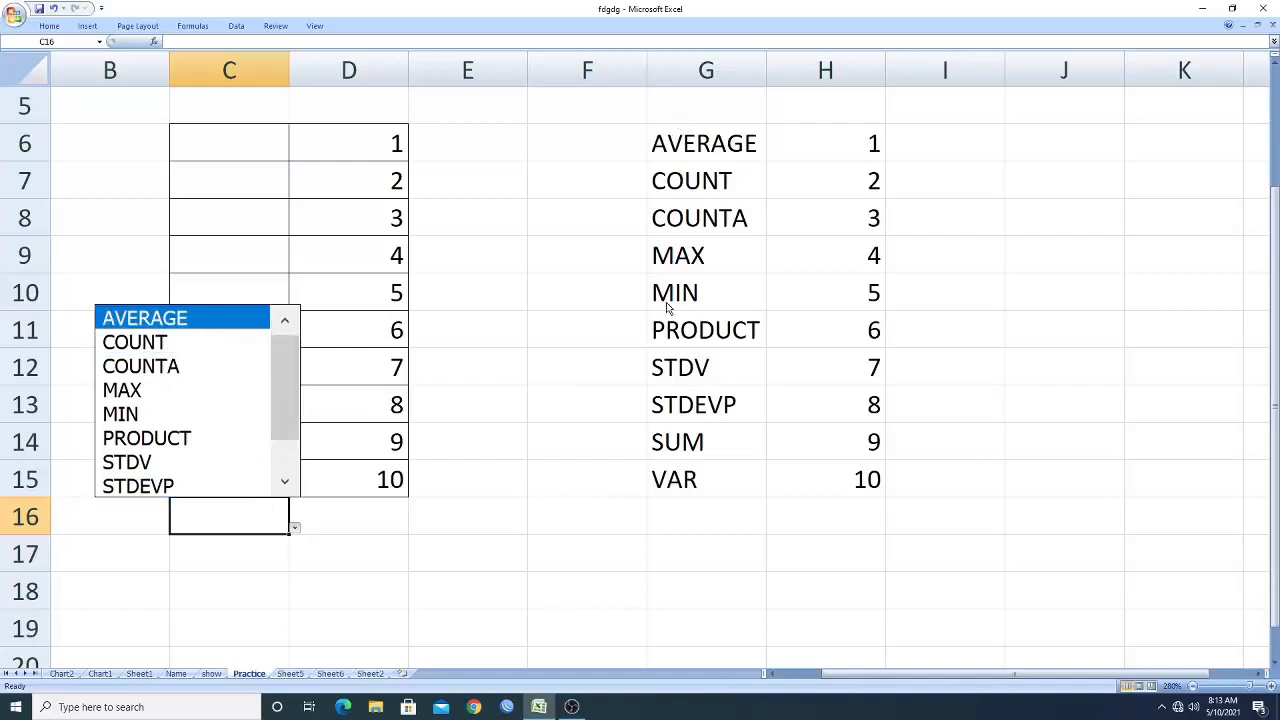
{"action": "left_click", "coordinate": [158, 345]}
{"action": "left_click", "coordinate": [295, 530]}
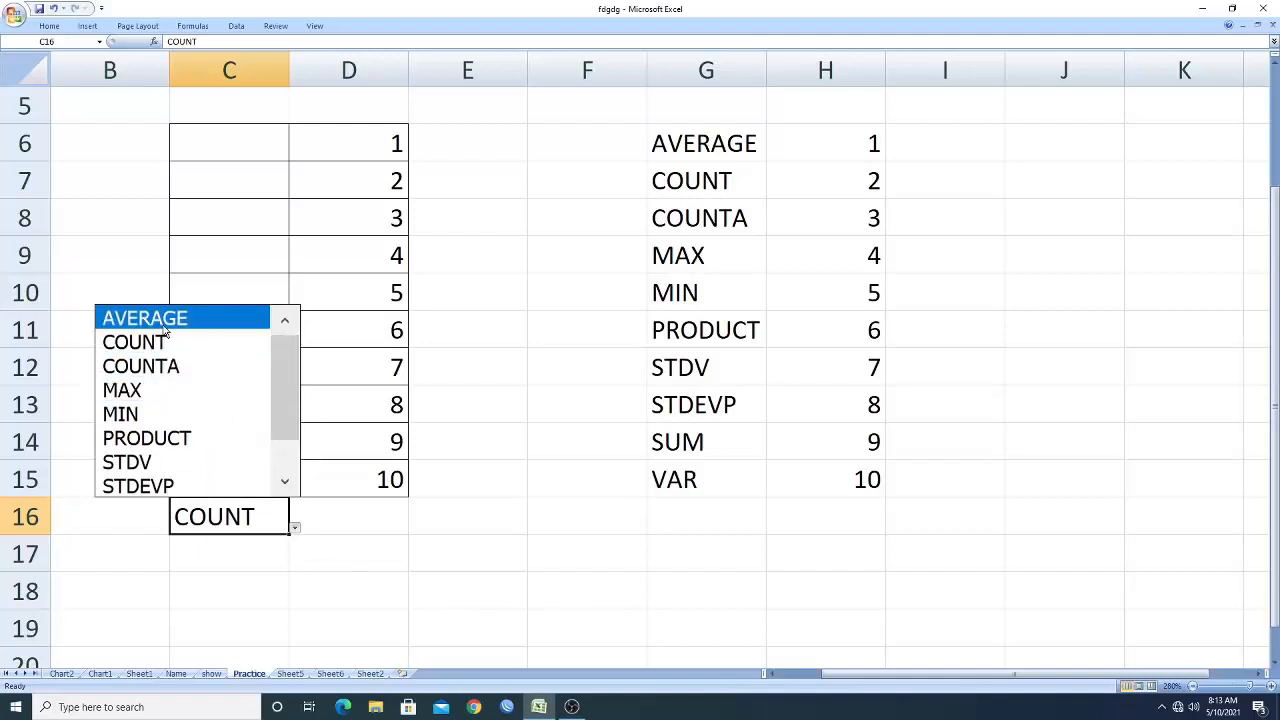
{"action": "left_click", "coordinate": [165, 328]}
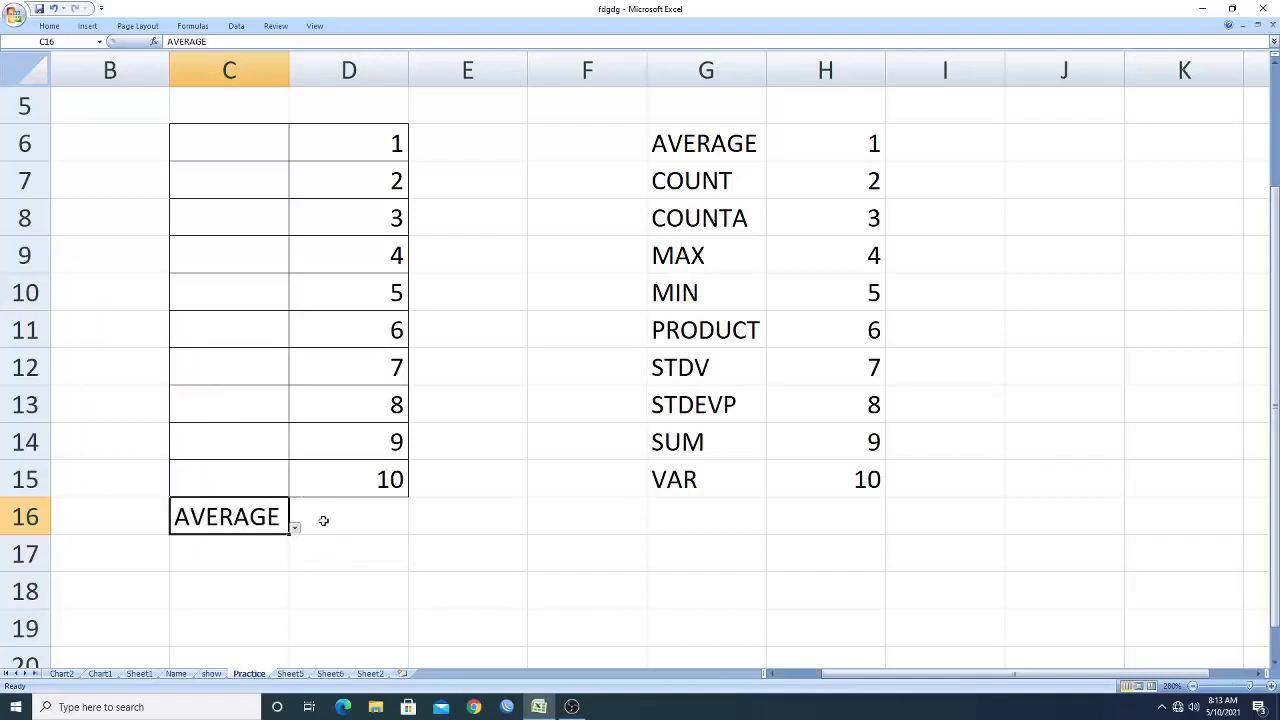
Fill cells C16:D16 with yellow.
{"action": "left_click", "coordinate": [345, 522], "text": "shift"}
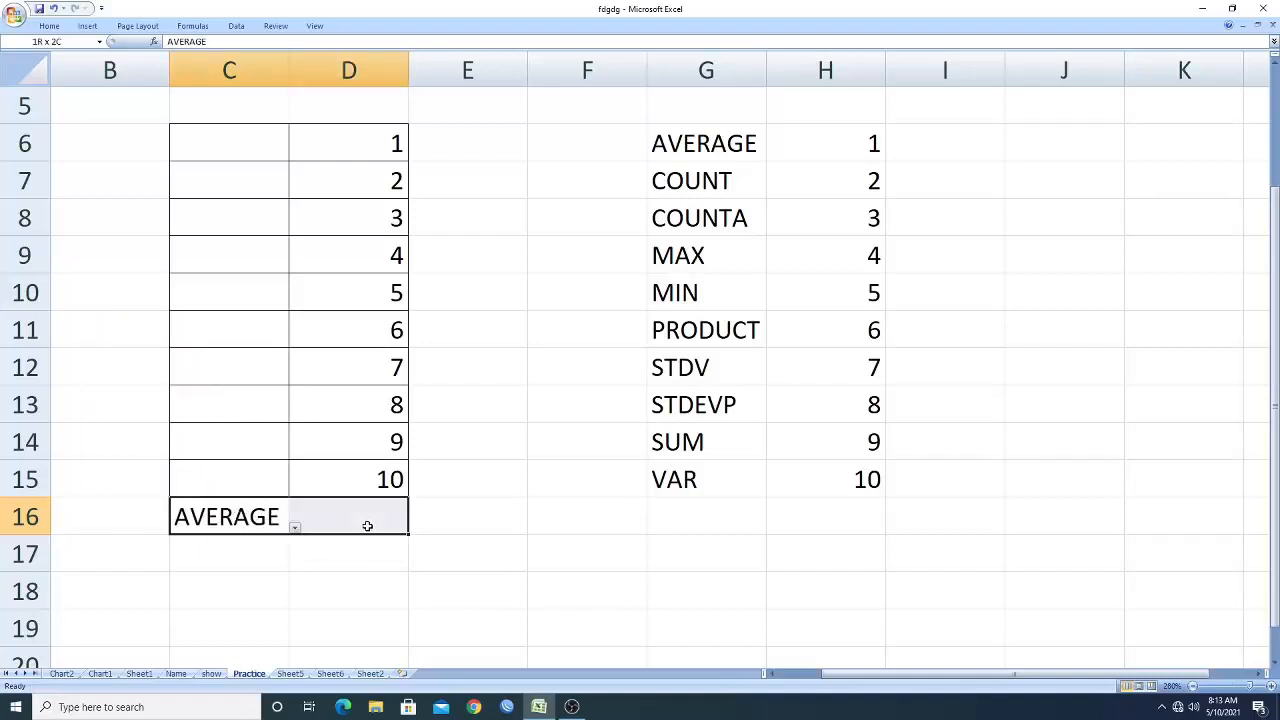
{"action": "left_click", "coordinate": [52, 27]}
{"action": "left_click", "coordinate": [199, 72]}
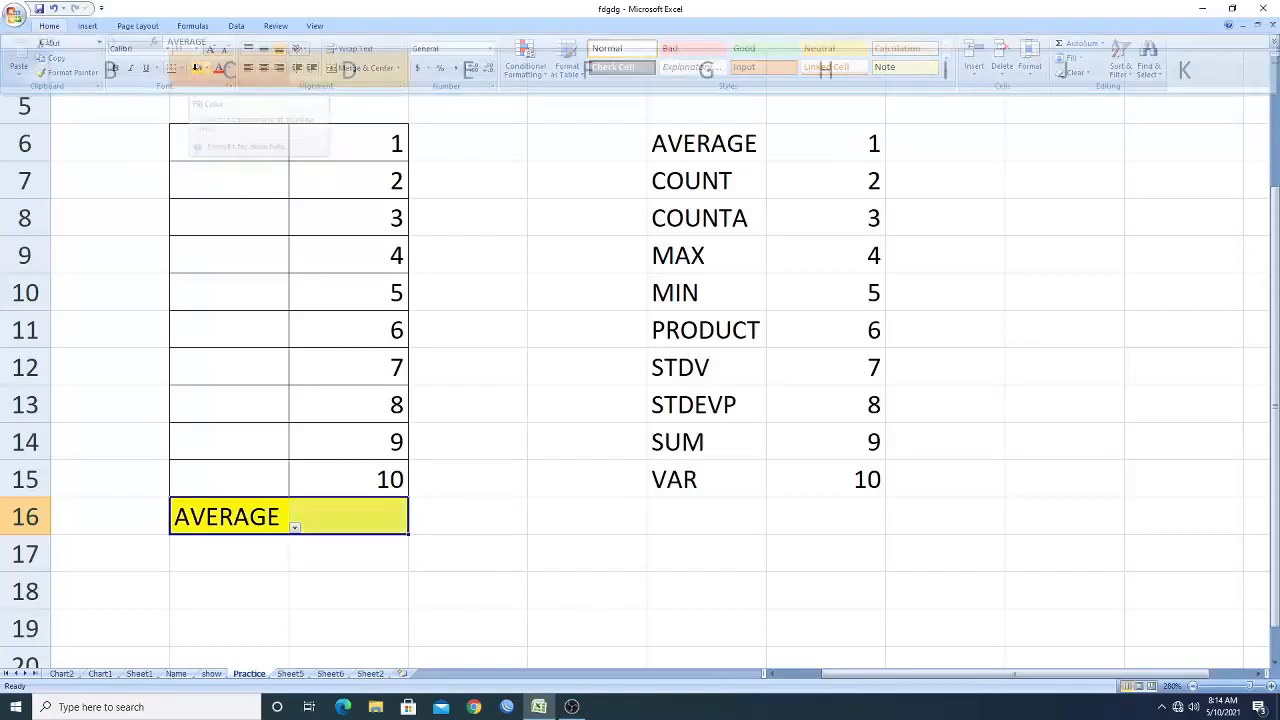
{"action": "left_click", "coordinate": [538, 595]}
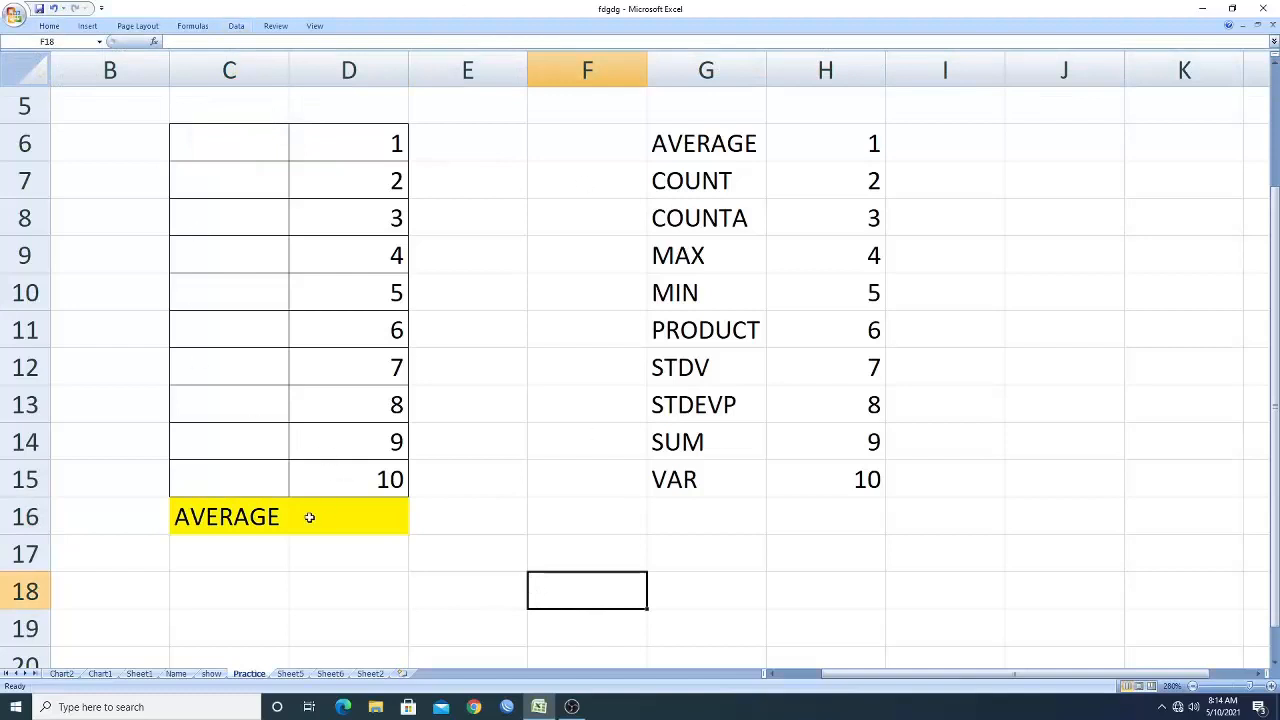
{"action": "left_click", "coordinate": [275, 522]}
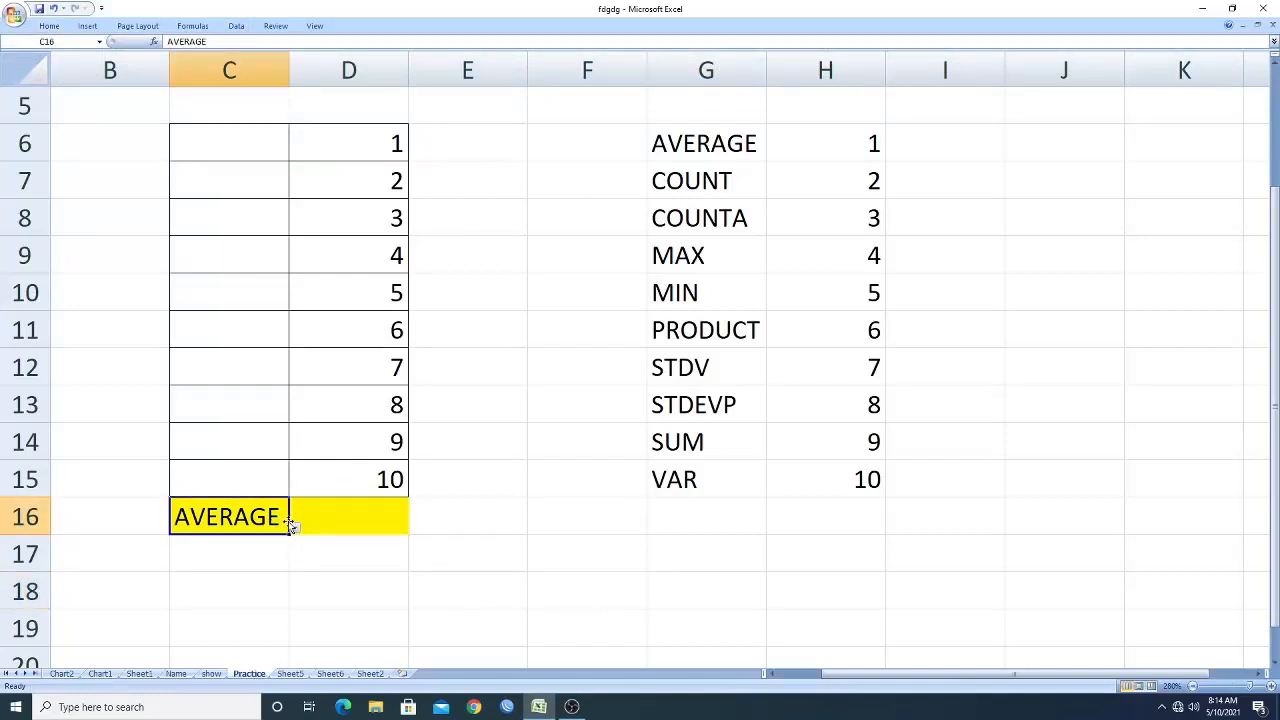
{"action": "left_click", "coordinate": [460, 548]}
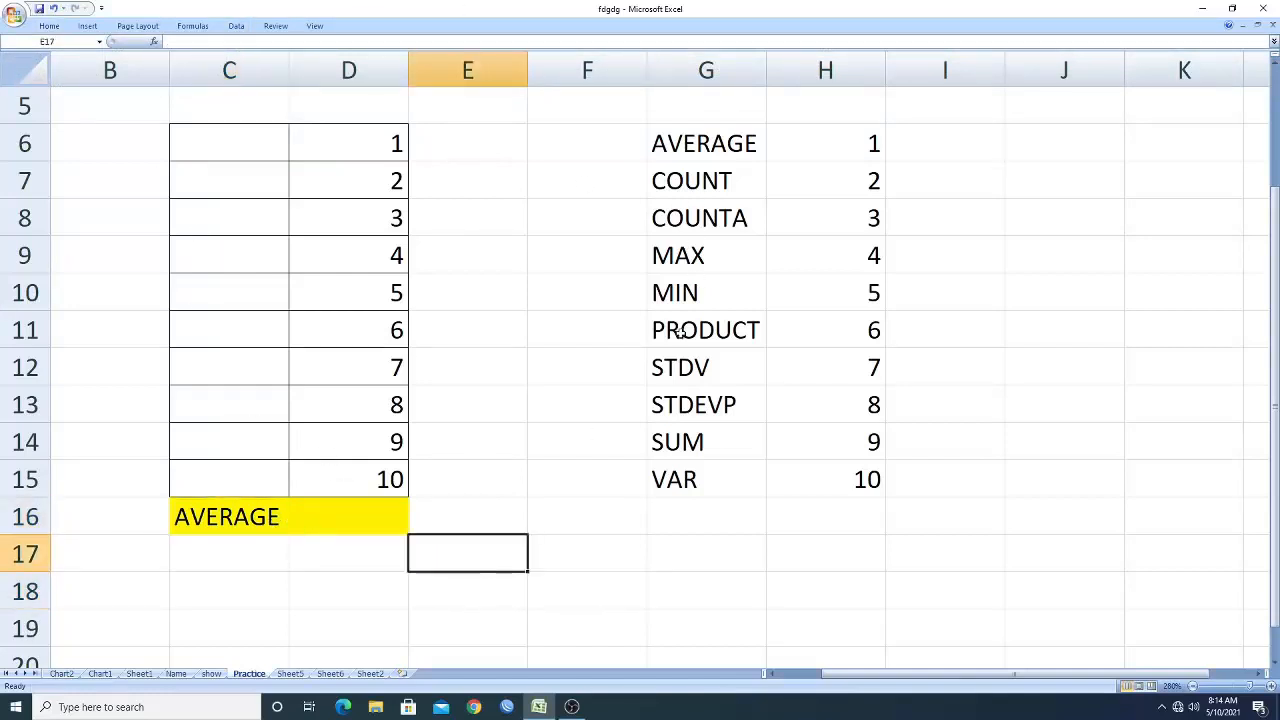
{"action": "left_click", "coordinate": [279, 517]}
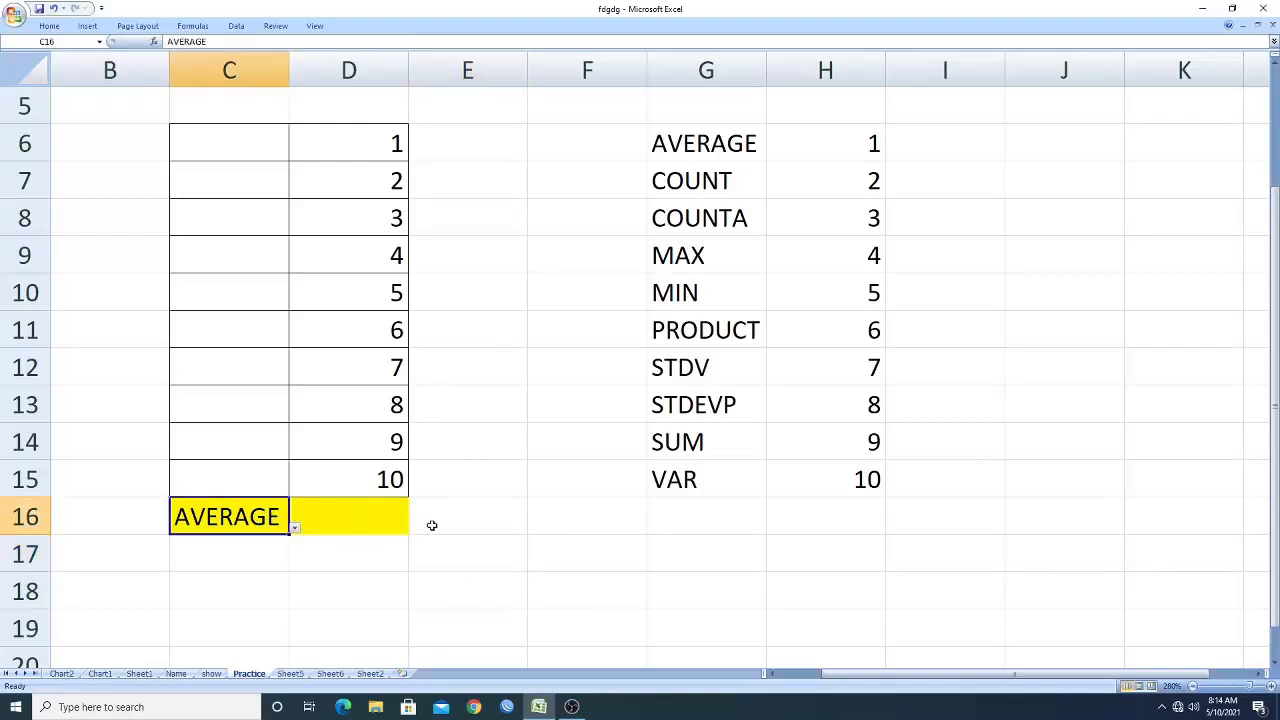
{"action": "left_click", "coordinate": [379, 521]}
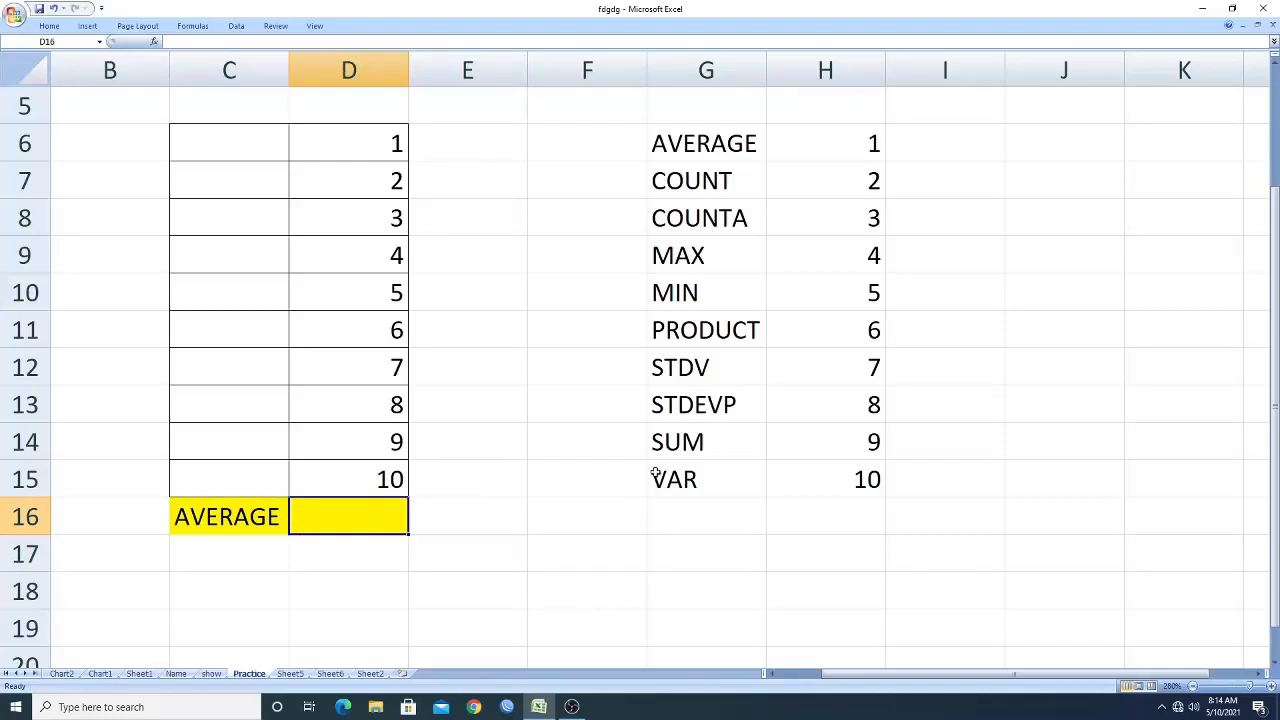
{"action": "left_click", "coordinate": [869, 181]}
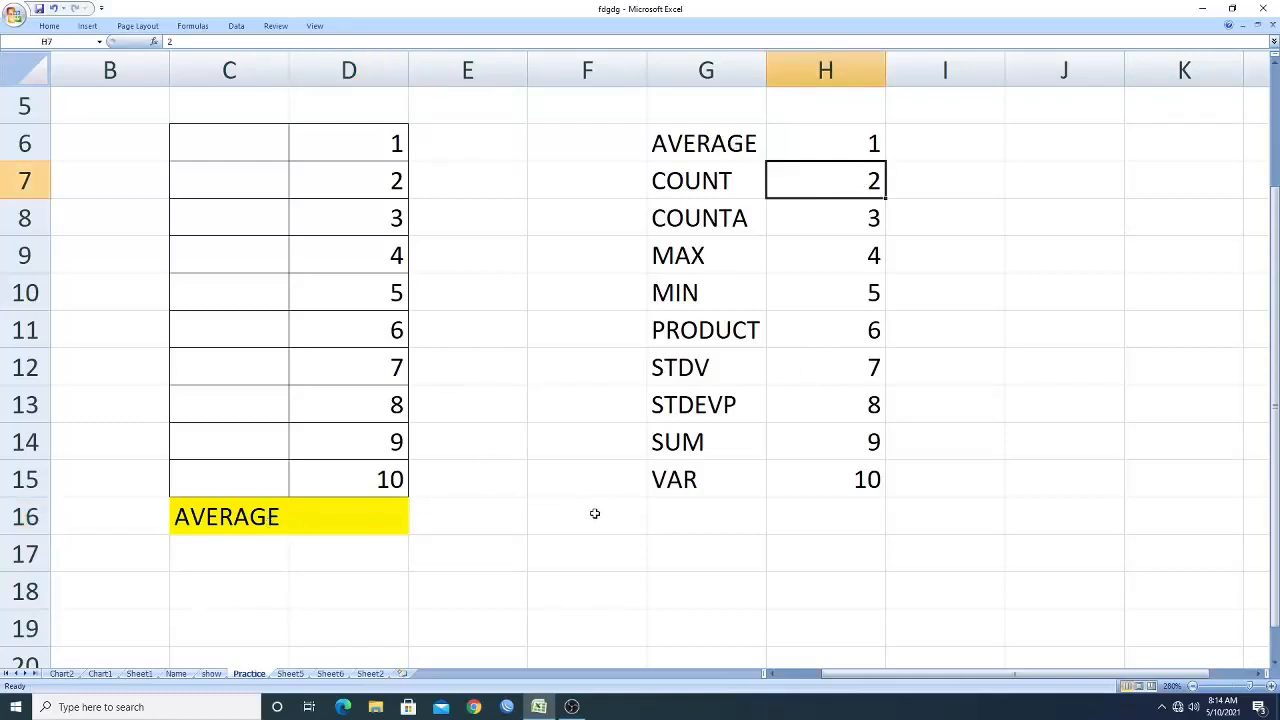
{"action": "left_click", "coordinate": [584, 480]}
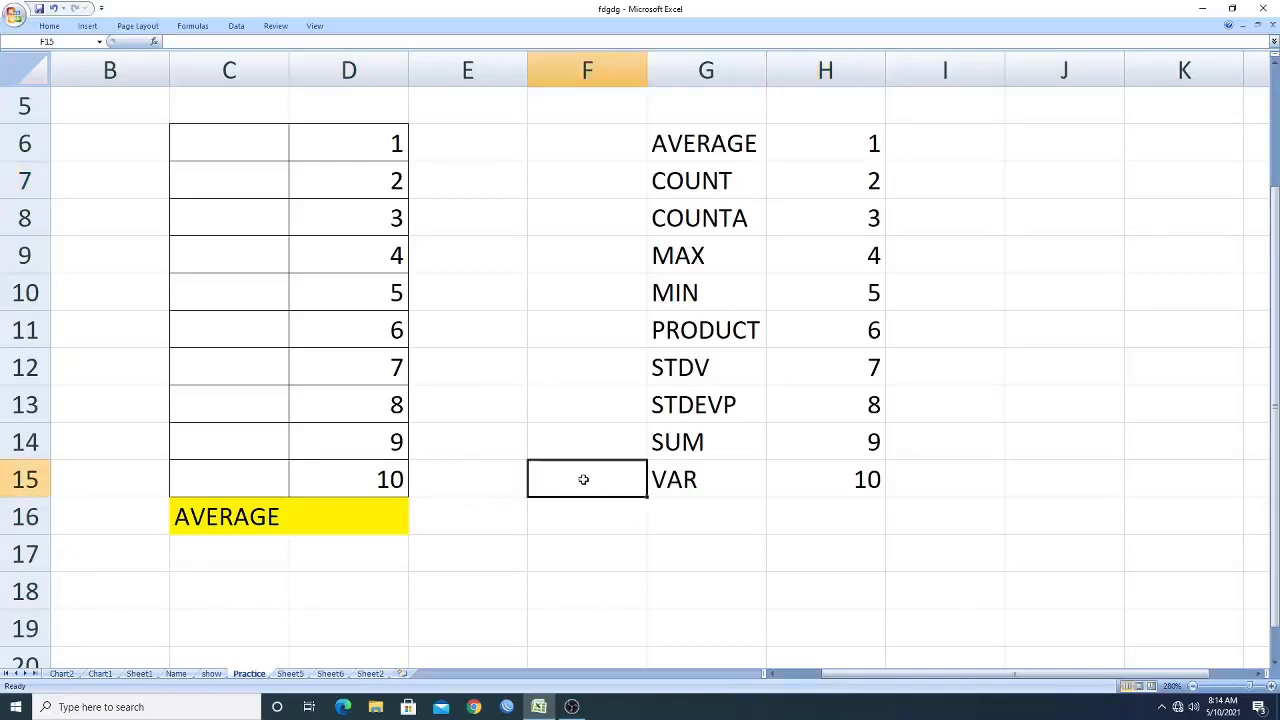
{"action": "left_click", "coordinate": [624, 510]}
{"action": "left_click", "coordinate": [617, 471]}
{"action": "left_click", "coordinate": [585, 520]}
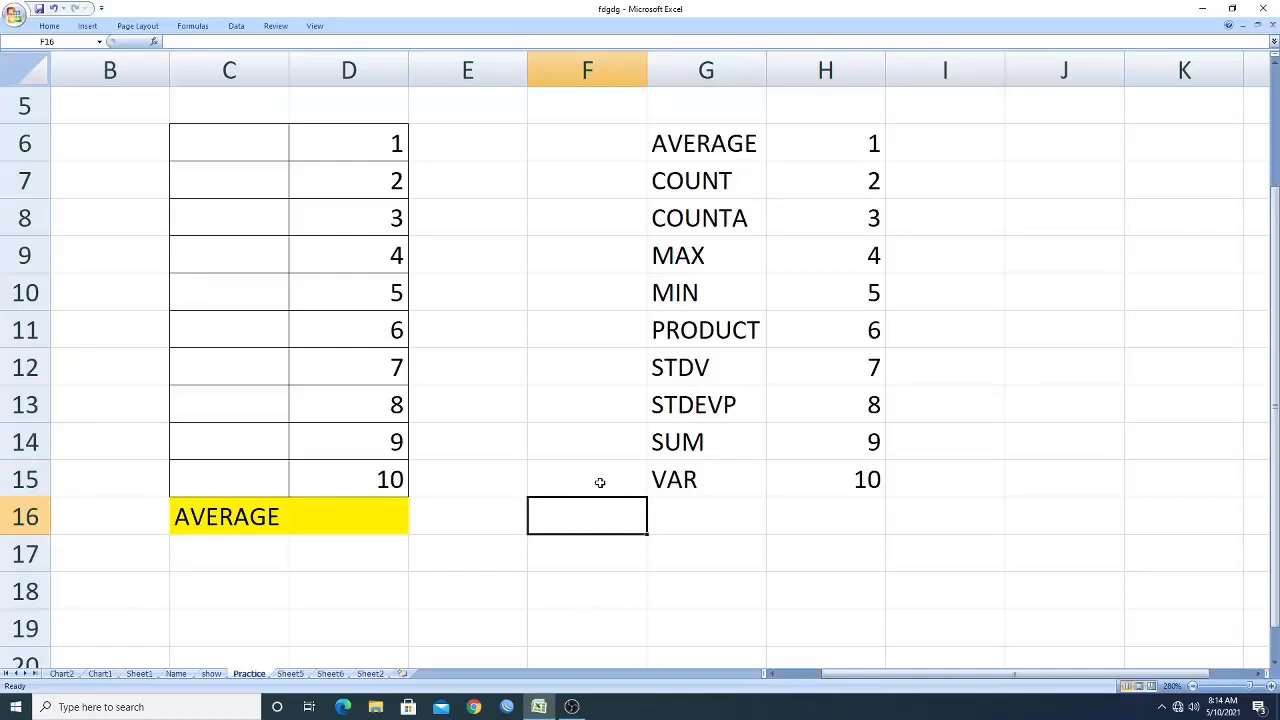
In F15, start a VLOOKUP formula using C16 as the lookup value.
{"action": "left_click", "coordinate": [600, 483]}
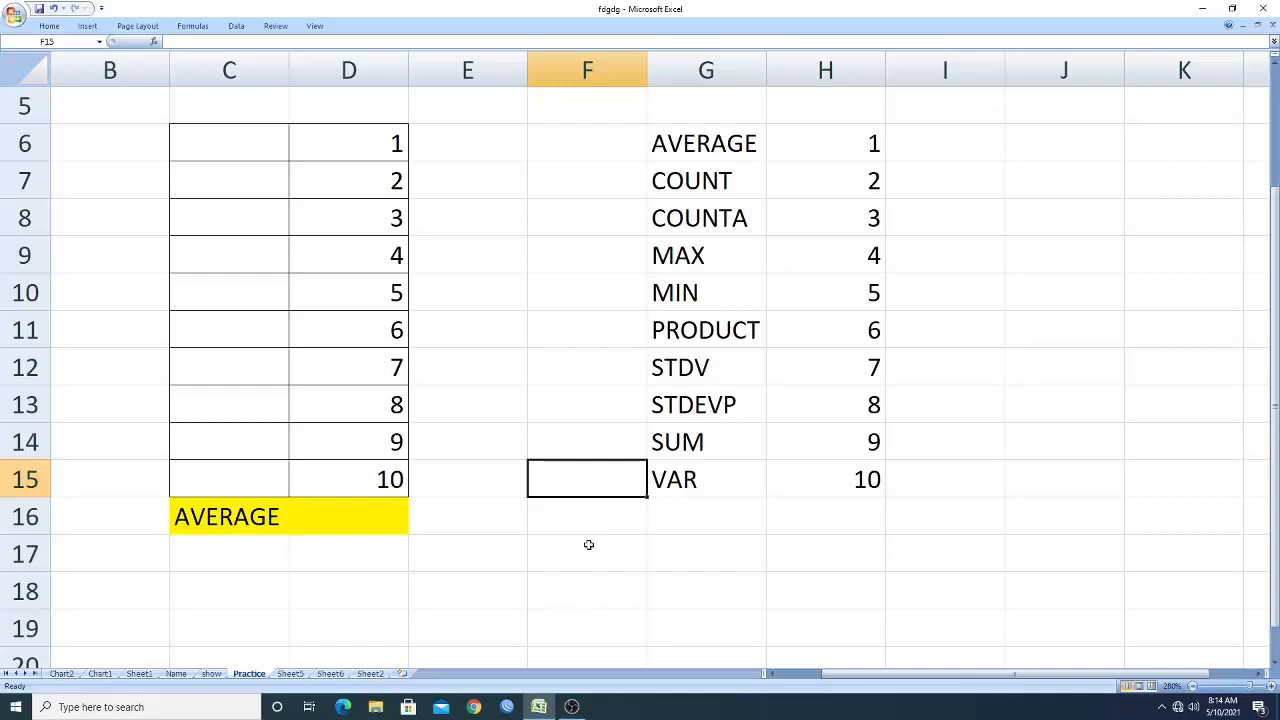
{"action": "type", "text": "="}
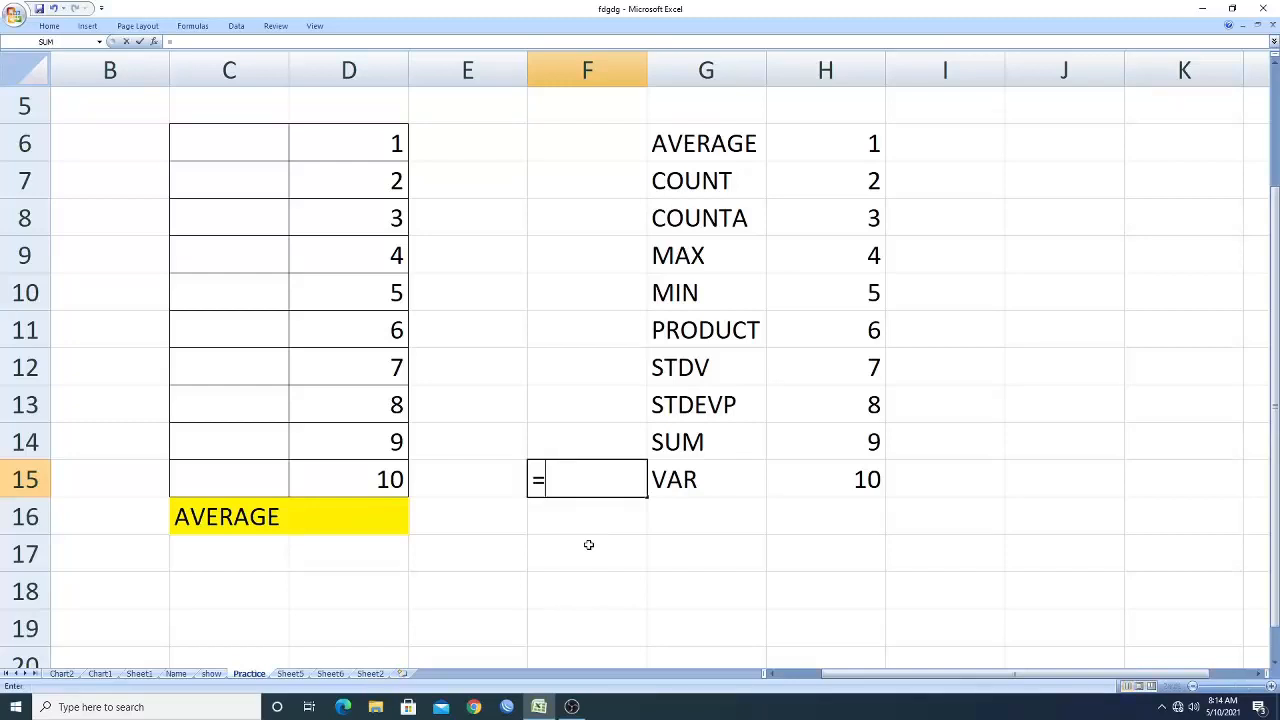
{"action": "type", "text": "vl"}
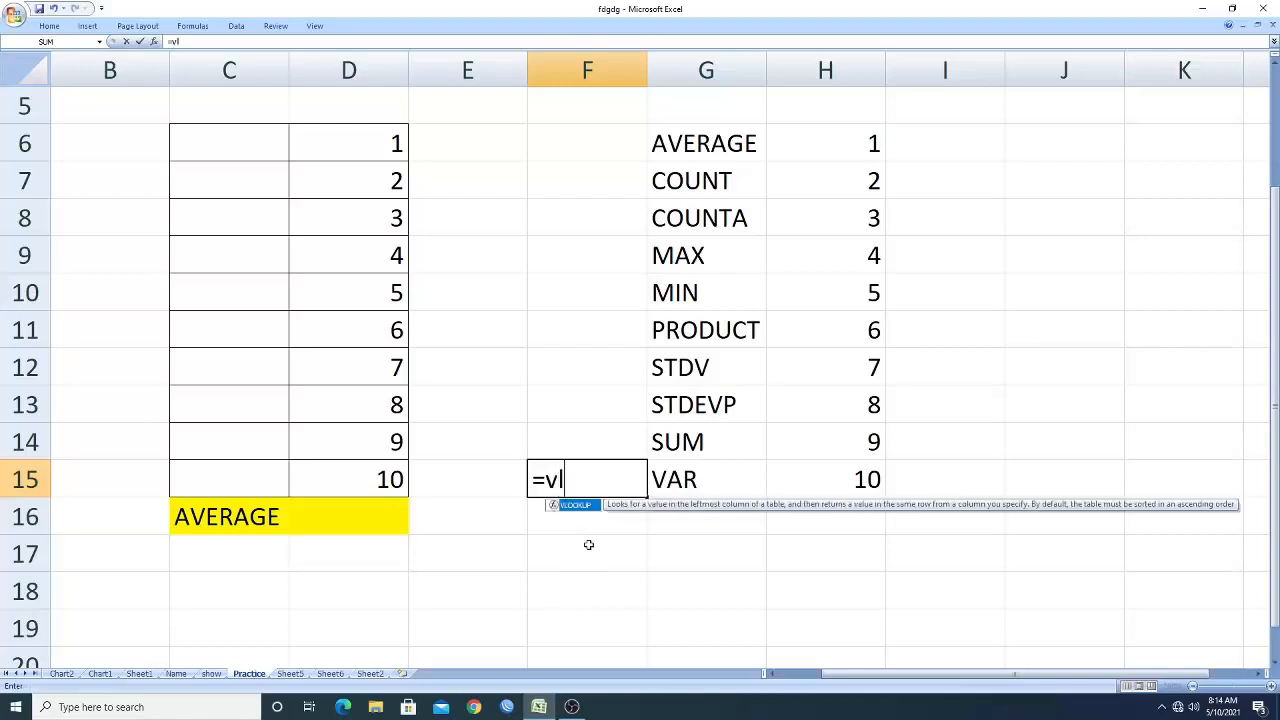
{"action": "type", "text": "ookup("}
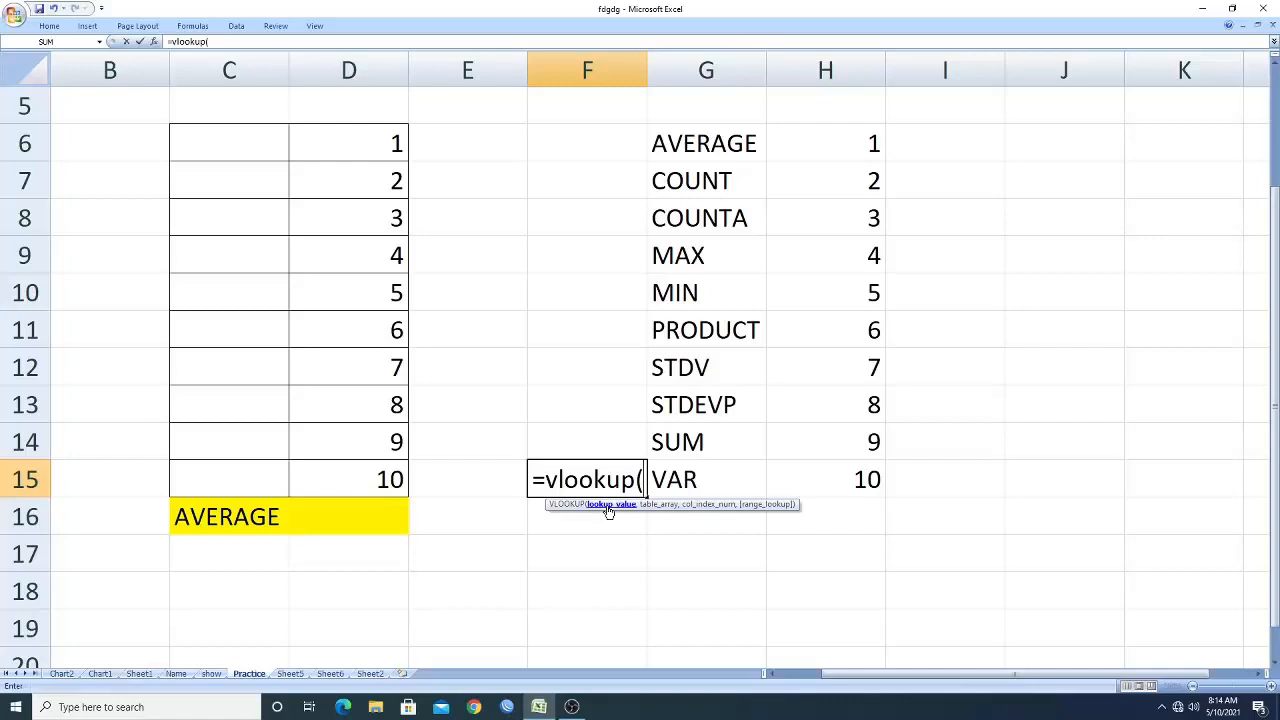
{"action": "left_click", "coordinate": [248, 516]}
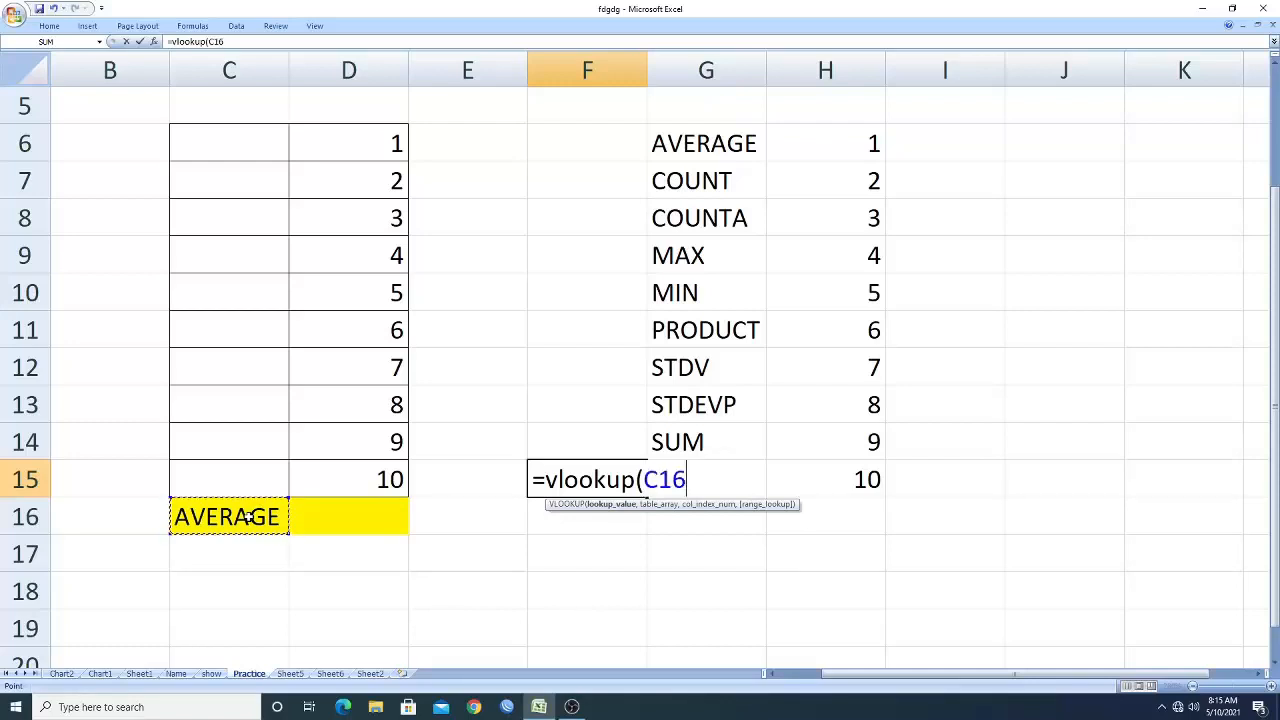
{"action": "type", "text": ","}
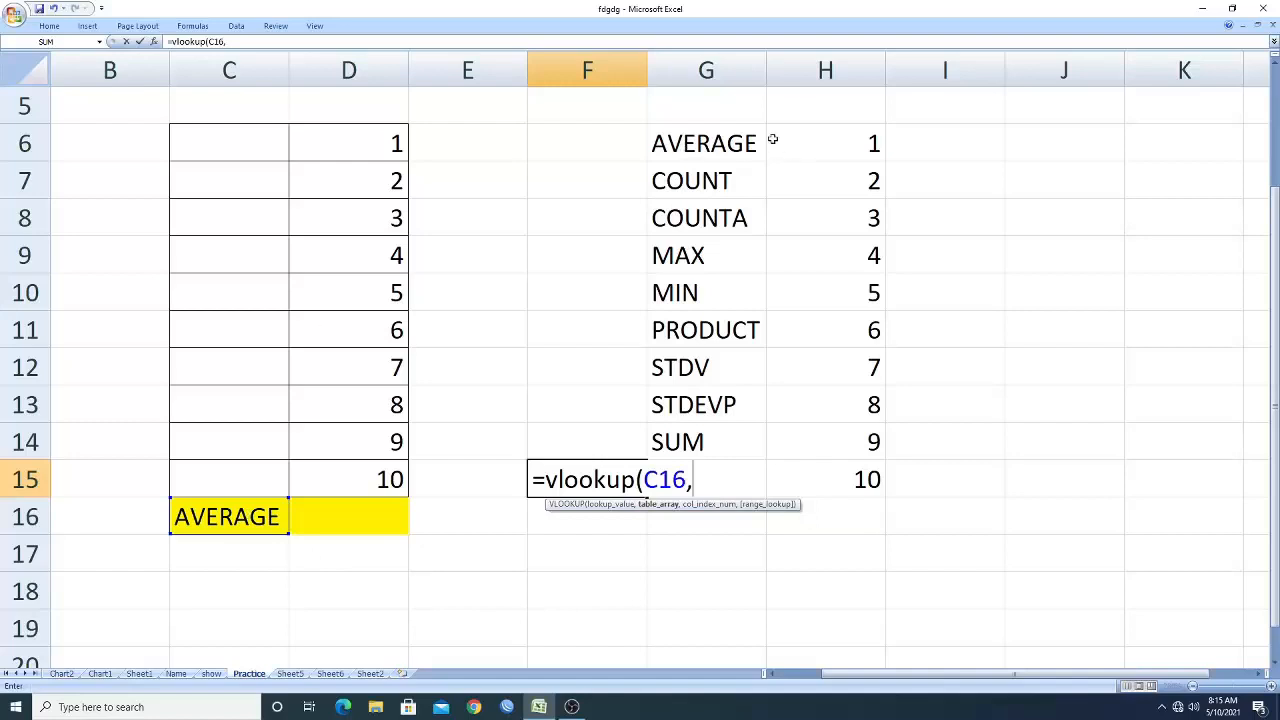
Try H6:H14 as the table array and column H as the index, then erase both arguments.
{"action": "left_click", "coordinate": [840, 80]}
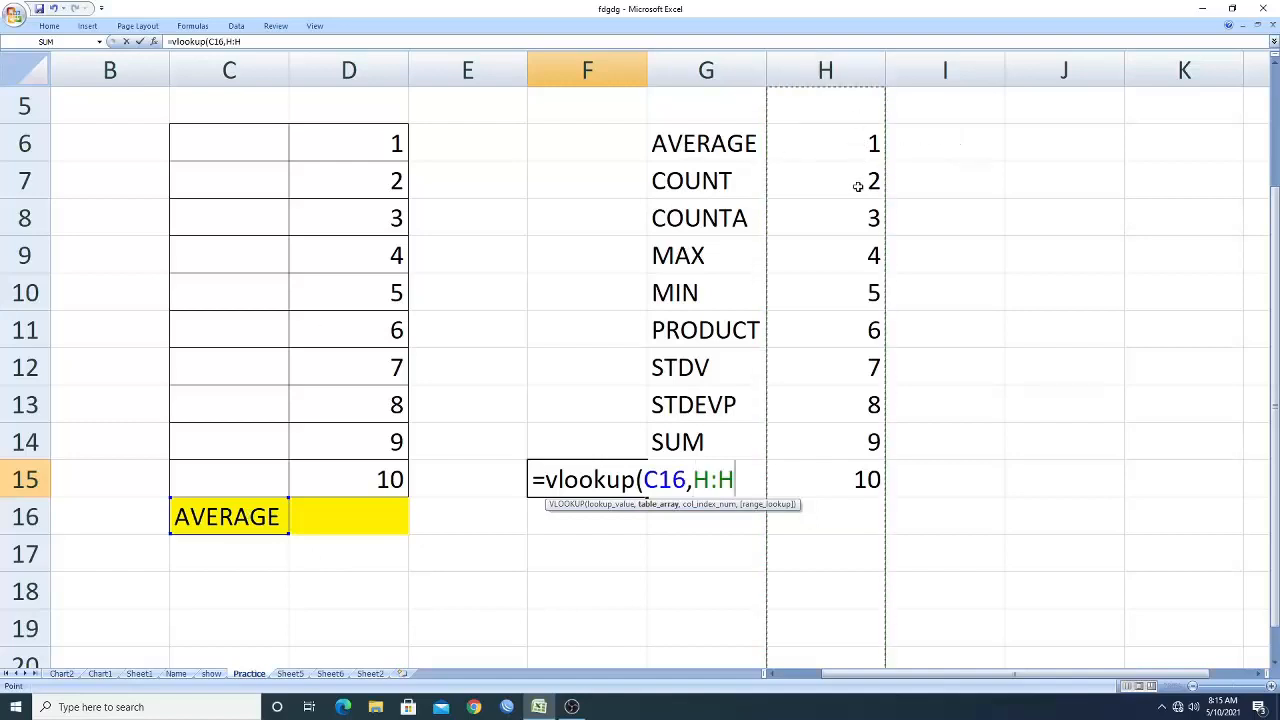
{"action": "left_click", "coordinate": [706, 70]}
{"action": "left_click", "coordinate": [828, 70]}
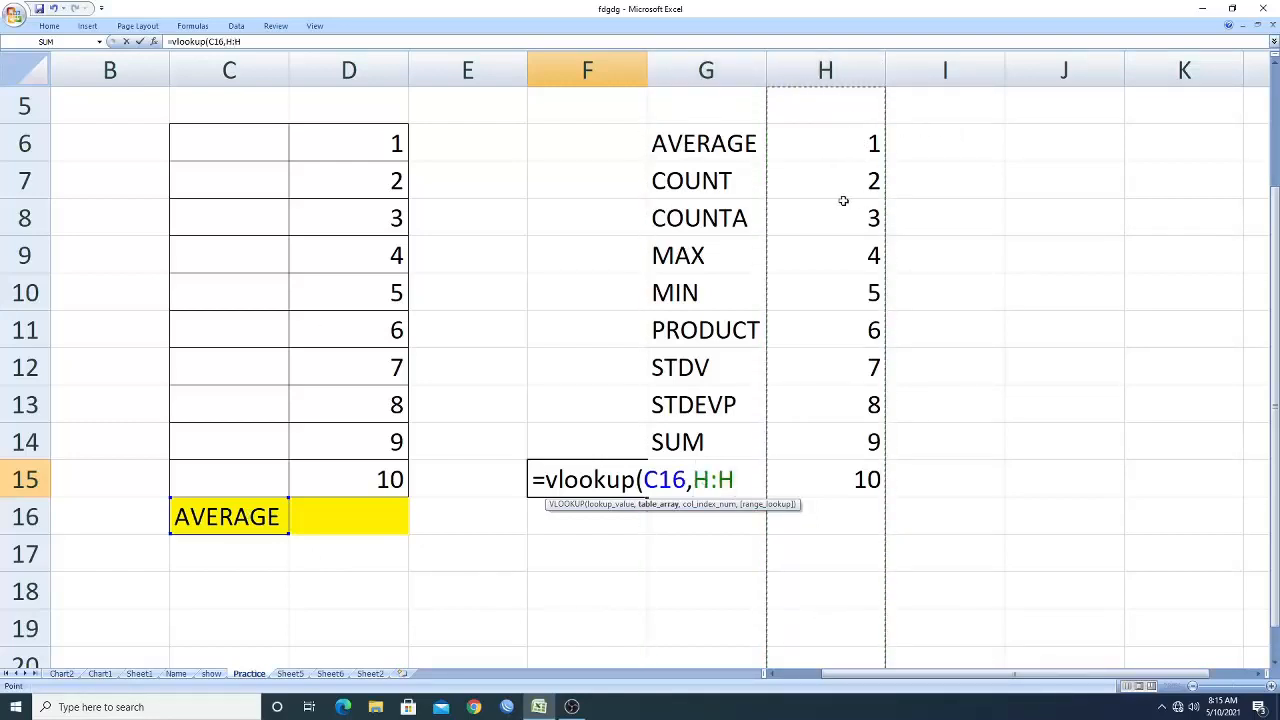
{"action": "left_click", "coordinate": [838, 147]}
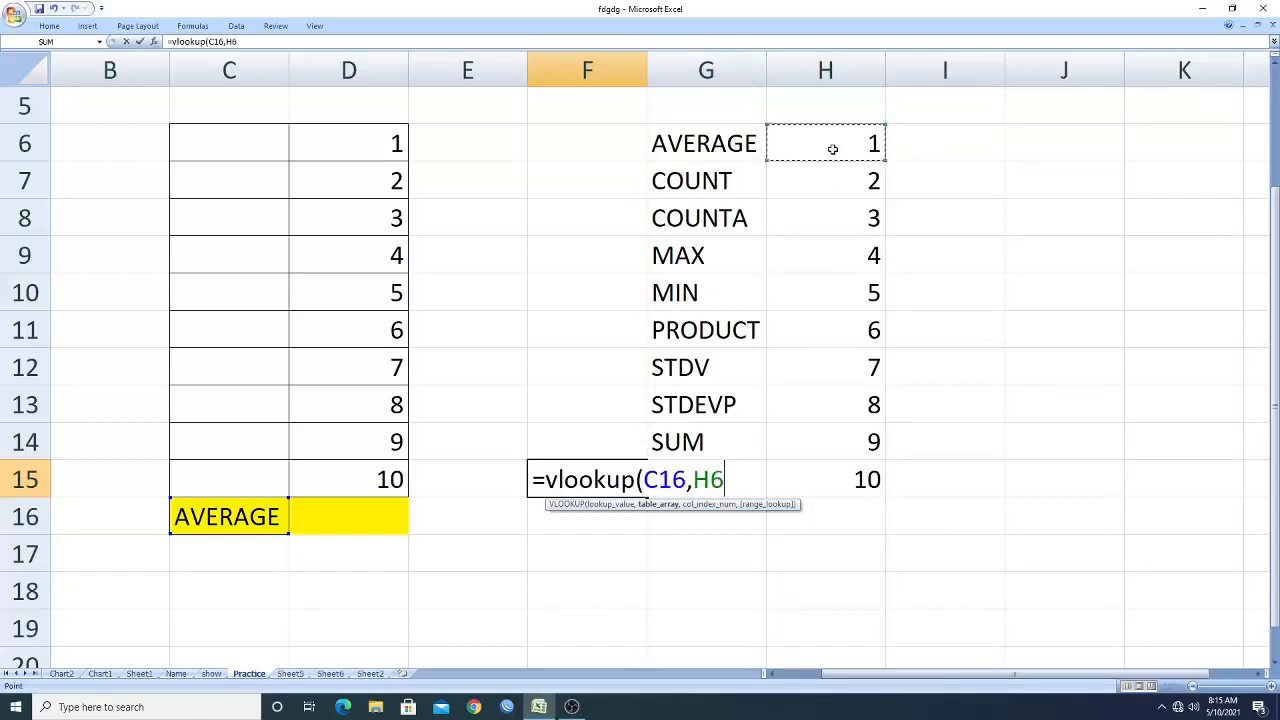
{"action": "left_click_drag", "start_coordinate": [832, 149], "coordinate": [855, 445]}
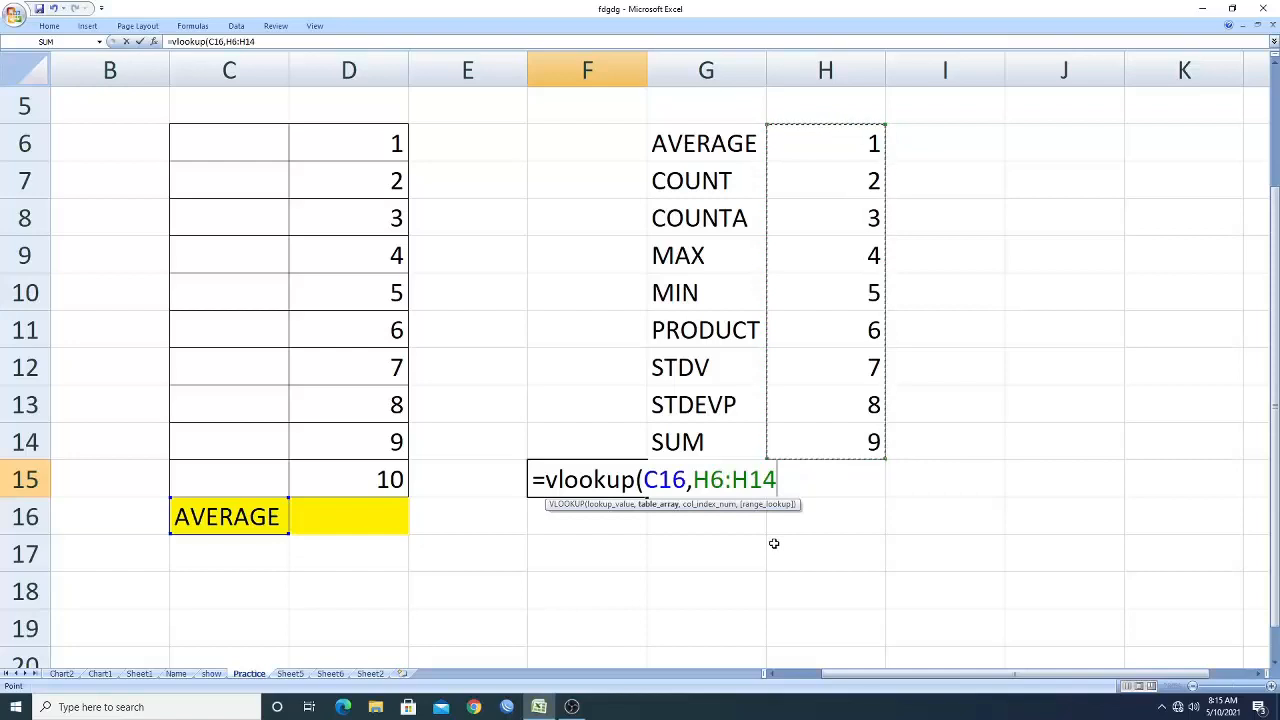
{"action": "type", "text": ","}
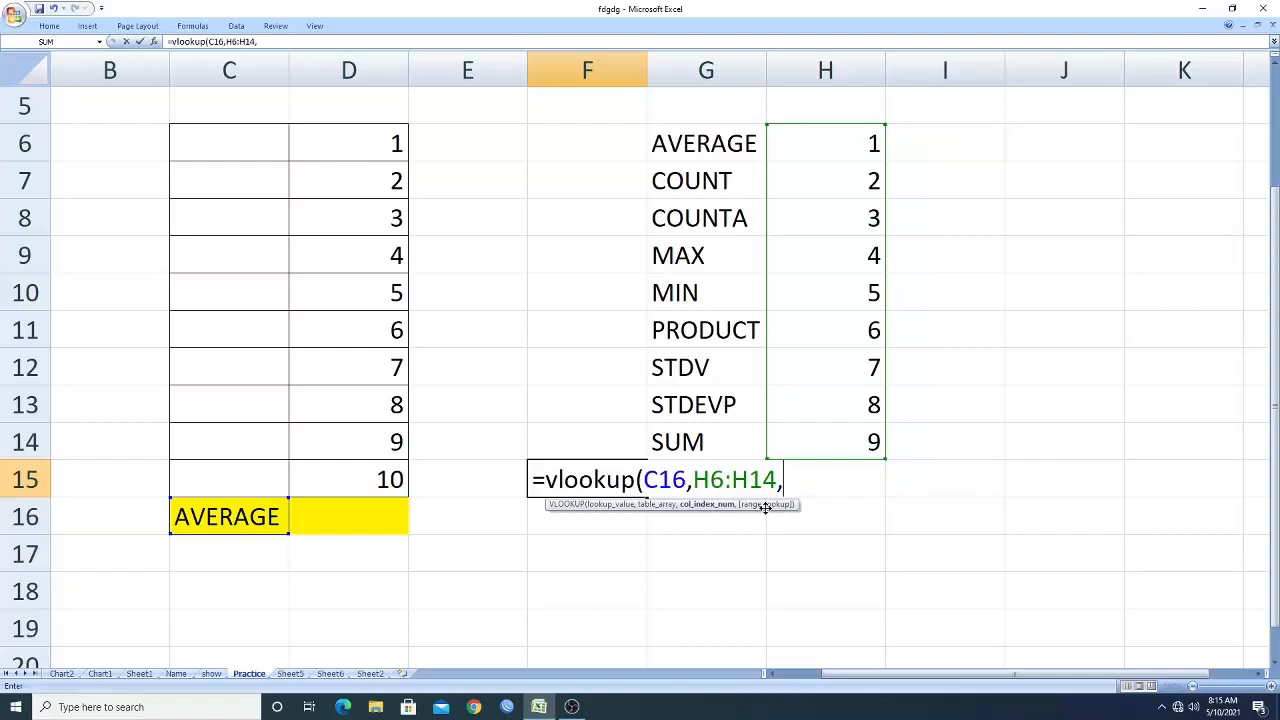
{"action": "left_click", "coordinate": [808, 72]}
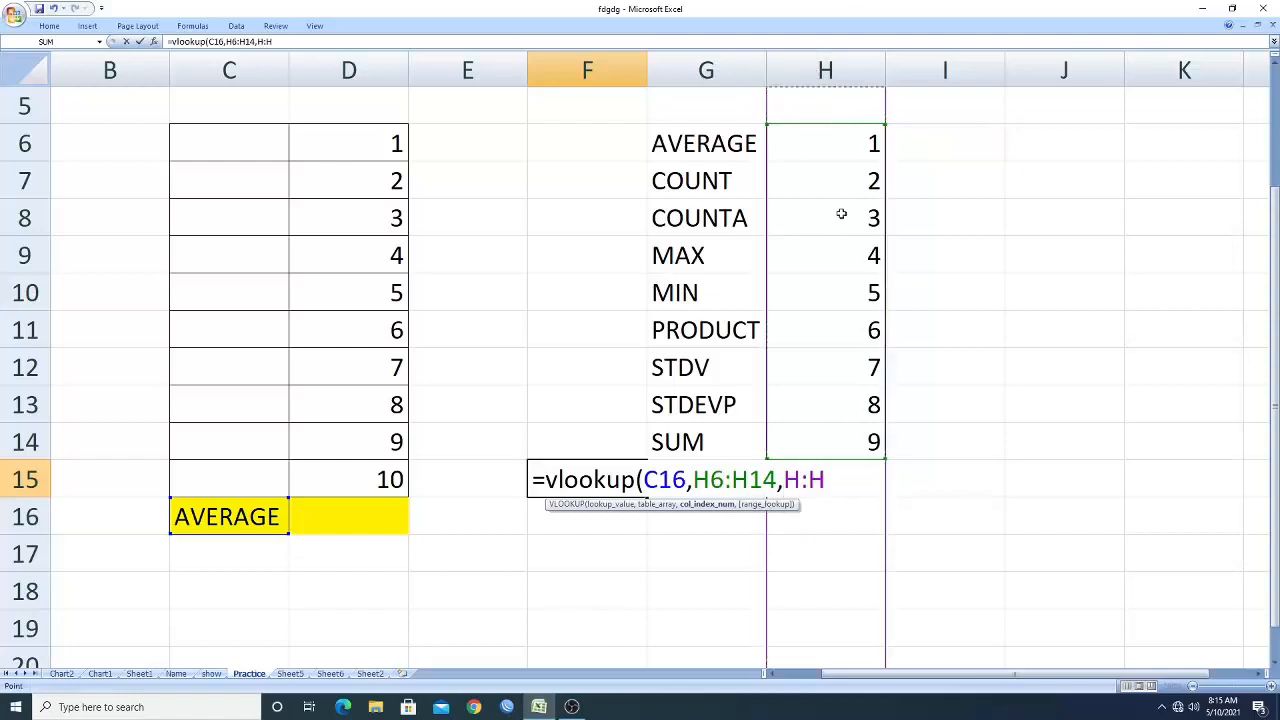
{"action": "left_click", "coordinate": [313, 40]}
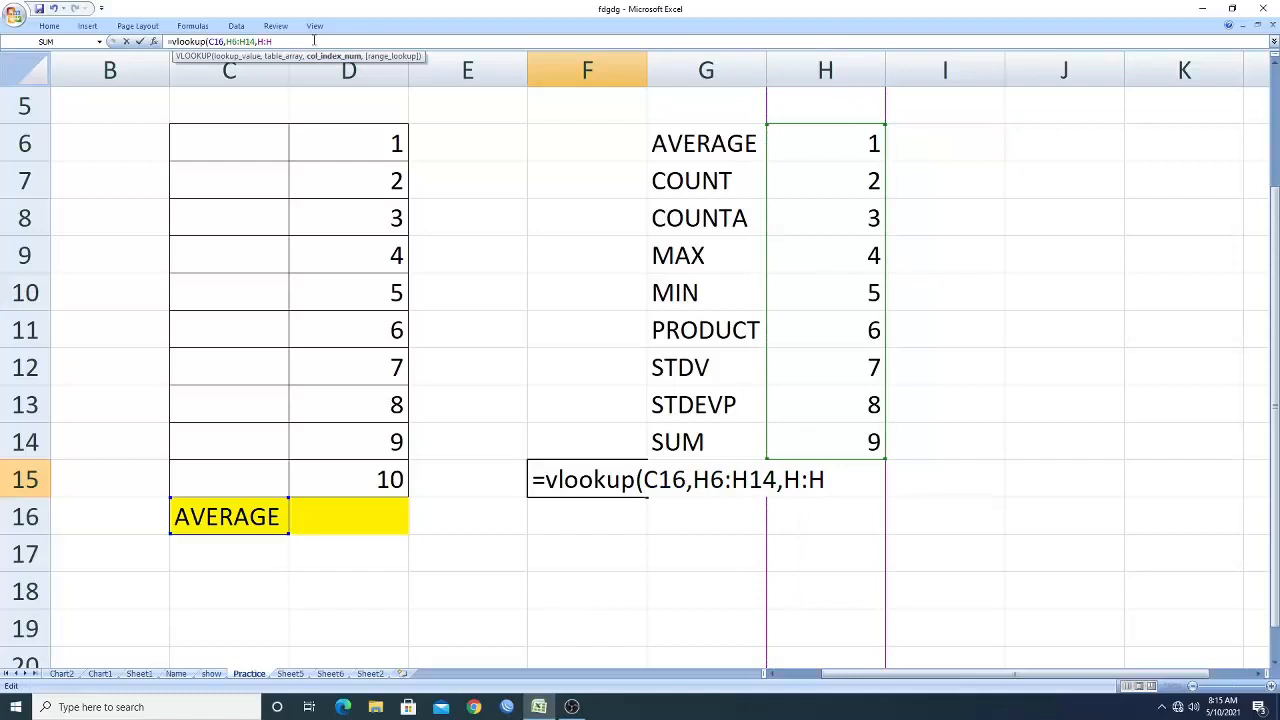
{"action": "key", "text": "BackSpace"}
{"action": "key", "text": "BackSpace"}
{"action": "key", "text": "BackSpace"}
{"action": "key", "text": "BackSpace"}
{"action": "key", "text": "BackSpace"}
{"action": "key", "text": "BackSpace"}
{"action": "key", "text": "BackSpace"}
{"action": "key", "text": "BackSpace"}
{"action": "key", "text": "BackSpace"}
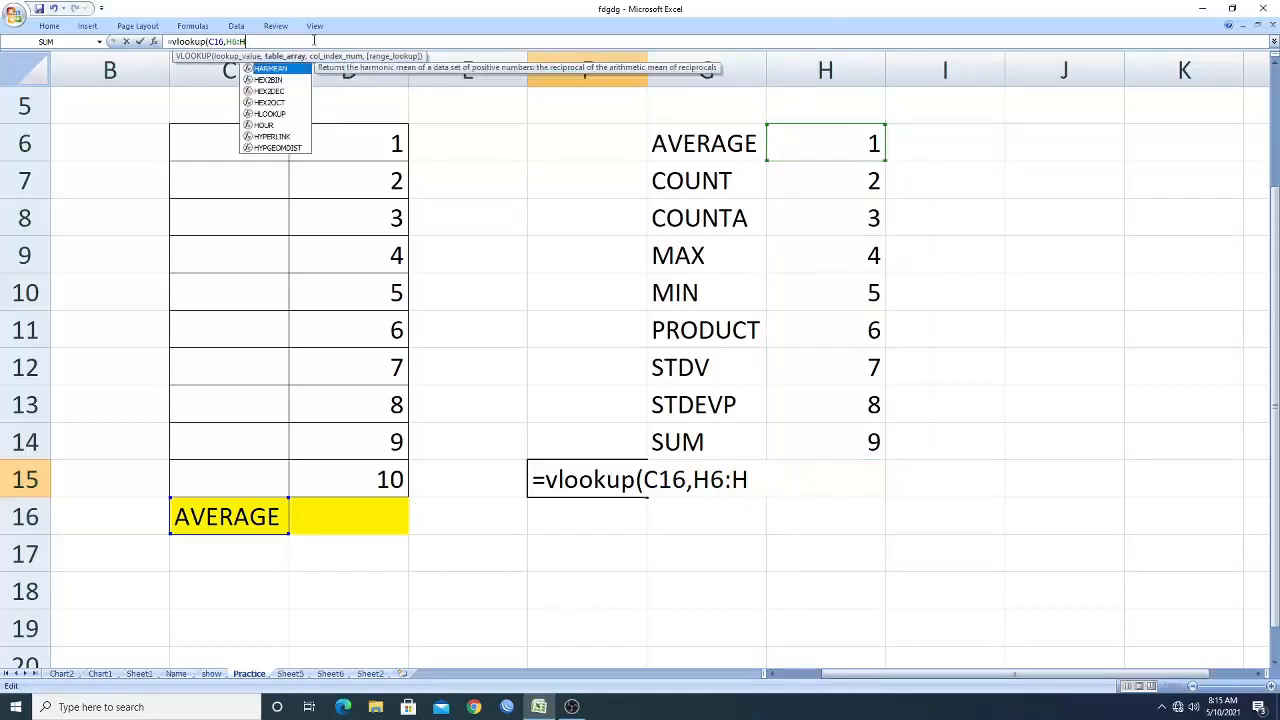
{"action": "key", "text": "BackSpace"}
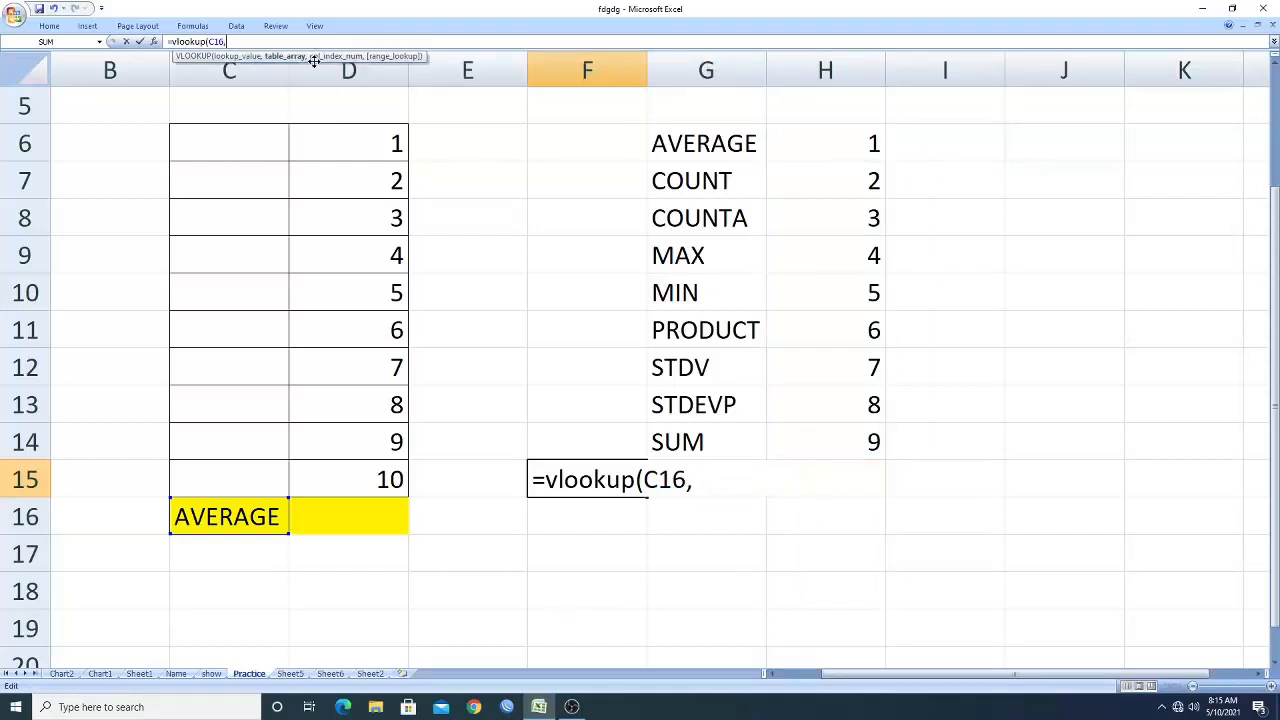
Set the VLOOKUP table array to G6:H14.
{"action": "left_click", "coordinate": [692, 482]}
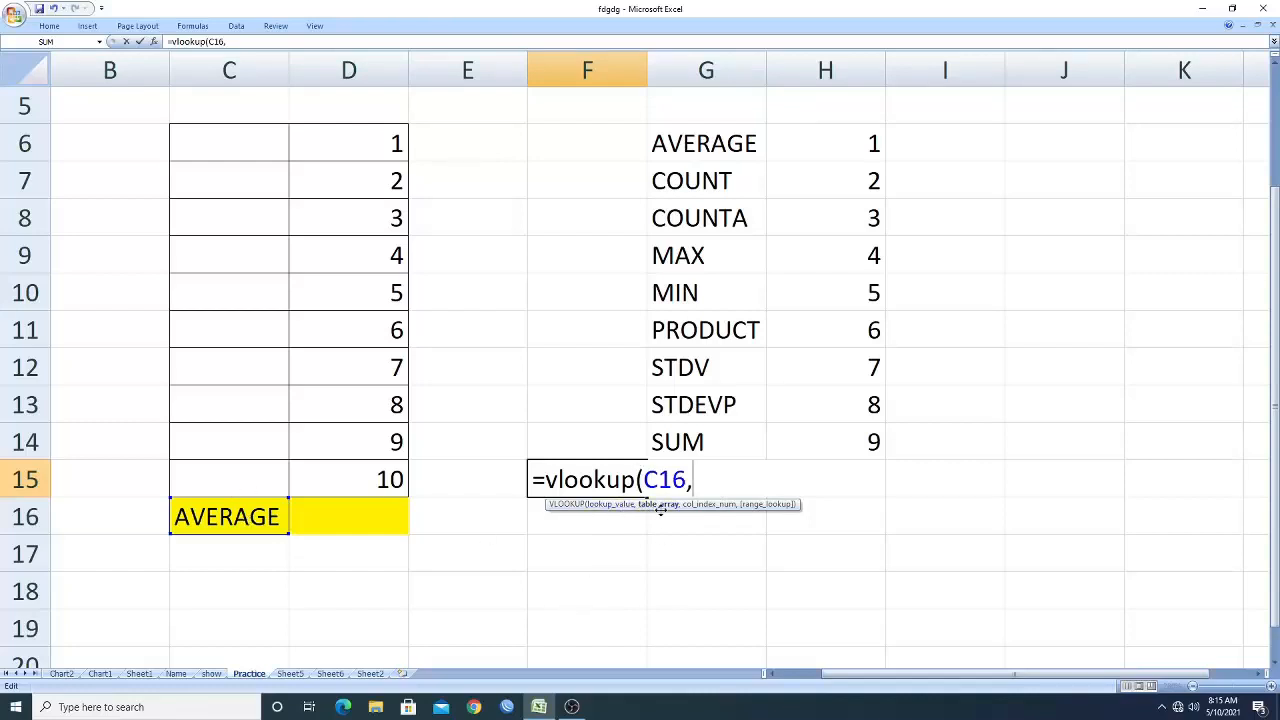
{"action": "left_click_drag", "start_coordinate": [714, 140], "coordinate": [824, 445]}
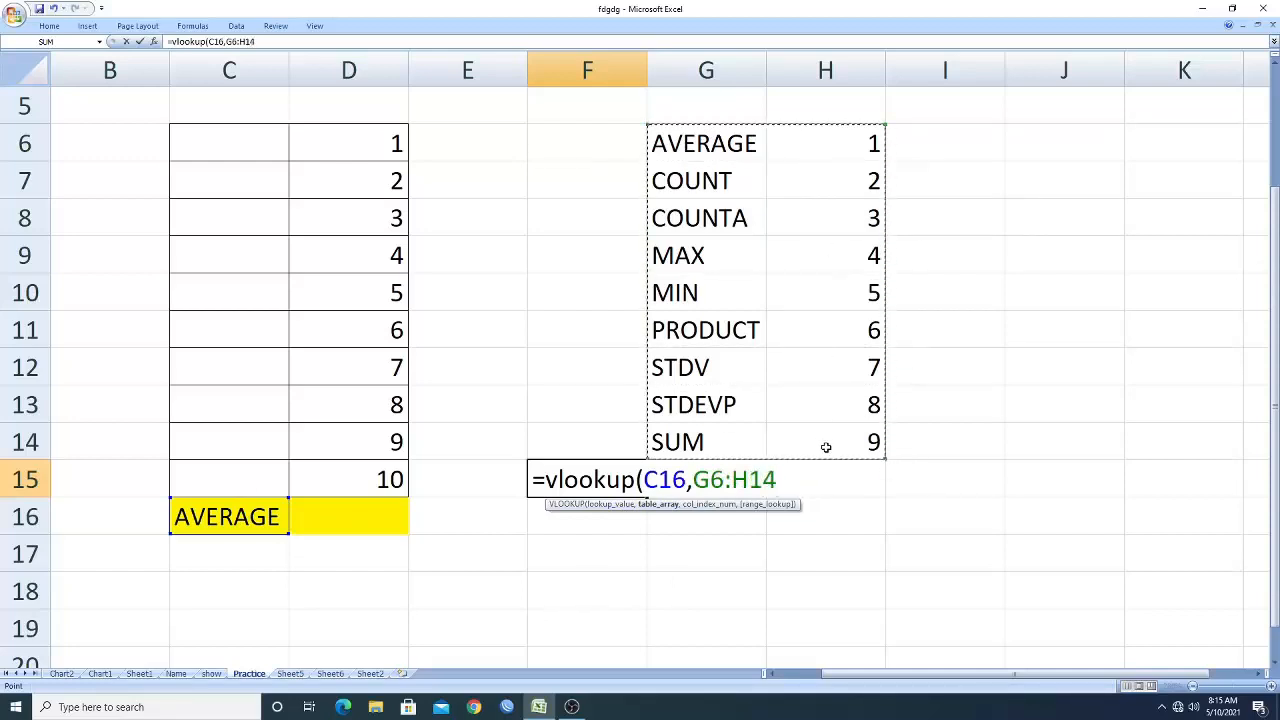
Complete the VLOOKUP in F15 with column index 2 and exact match 0.
{"action": "type", "text": ","}
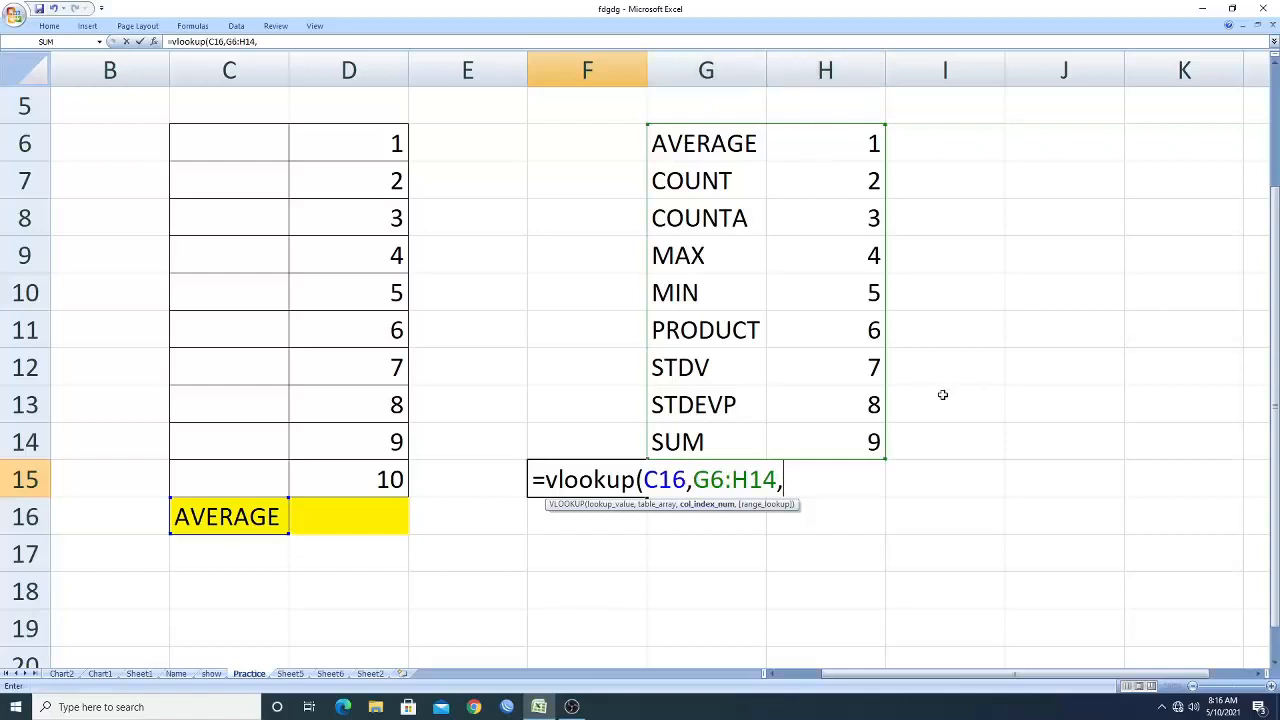
{"action": "type", "text": "2,"}
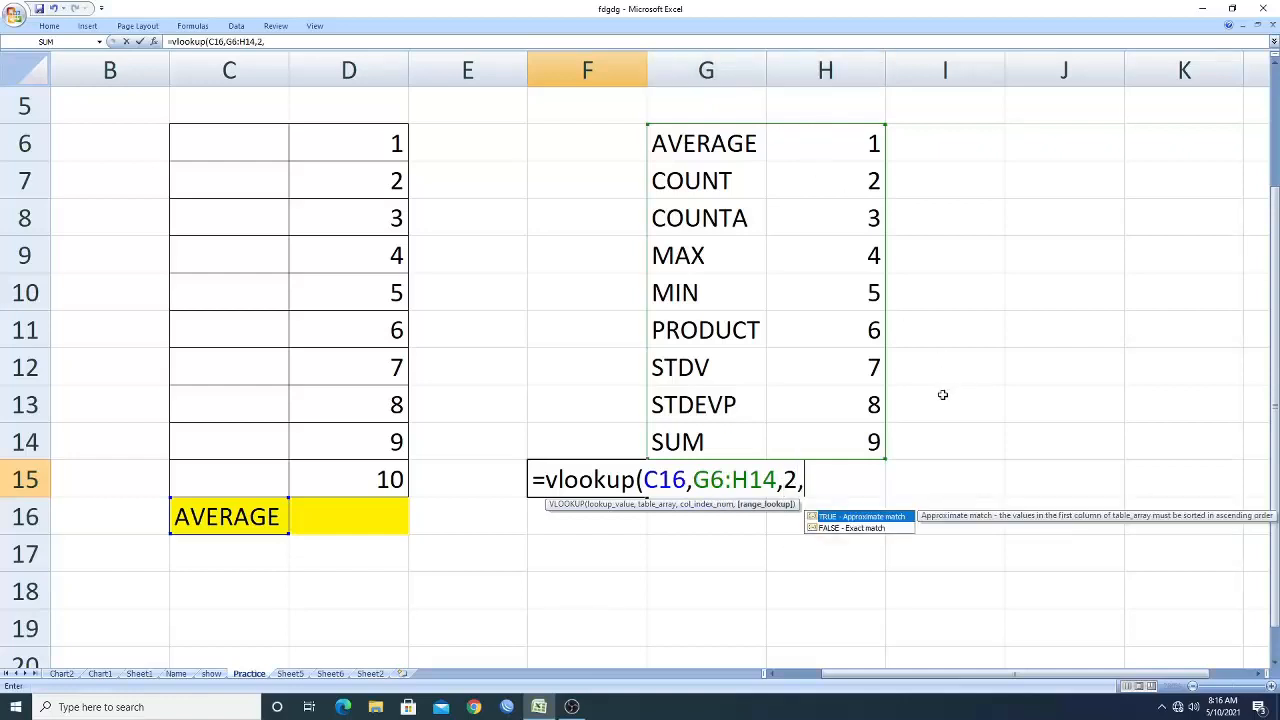
{"action": "type", "text": "0)"}
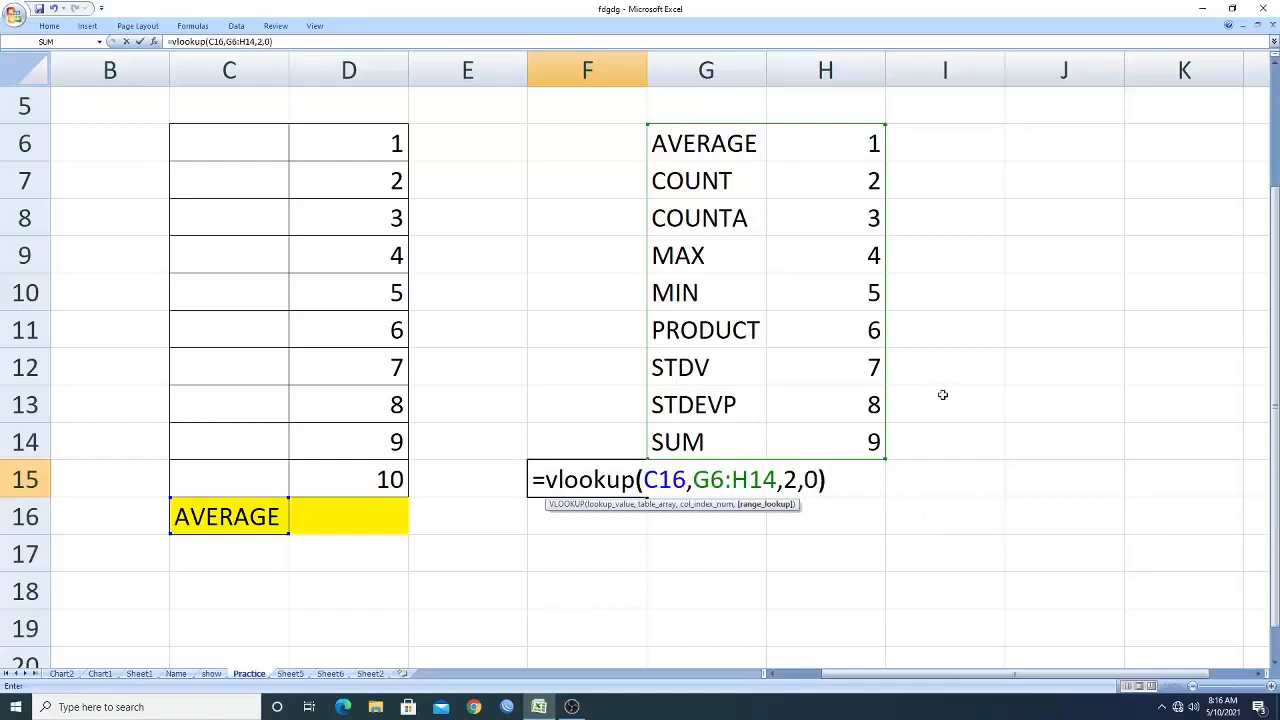
{"action": "key", "text": "Return"}
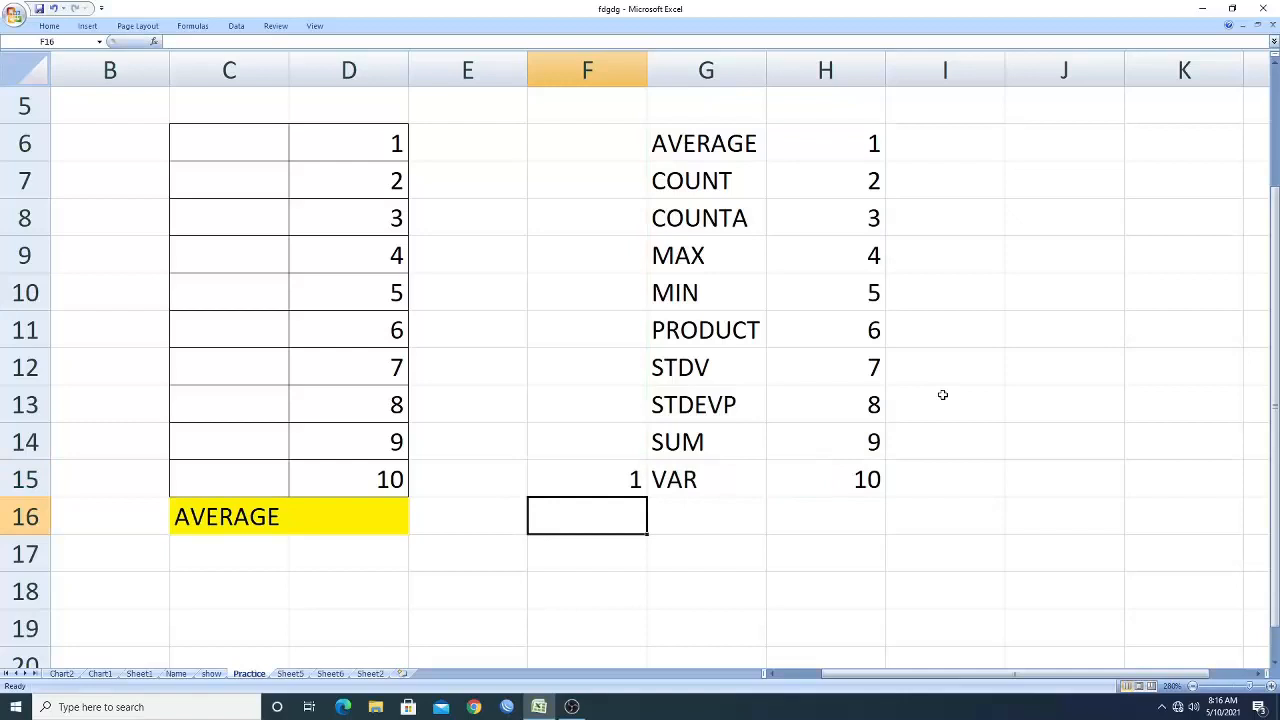
Pick COUNT in C16's drop-down and compare F15's lookup number with the function table.
{"action": "left_click", "coordinate": [260, 517]}
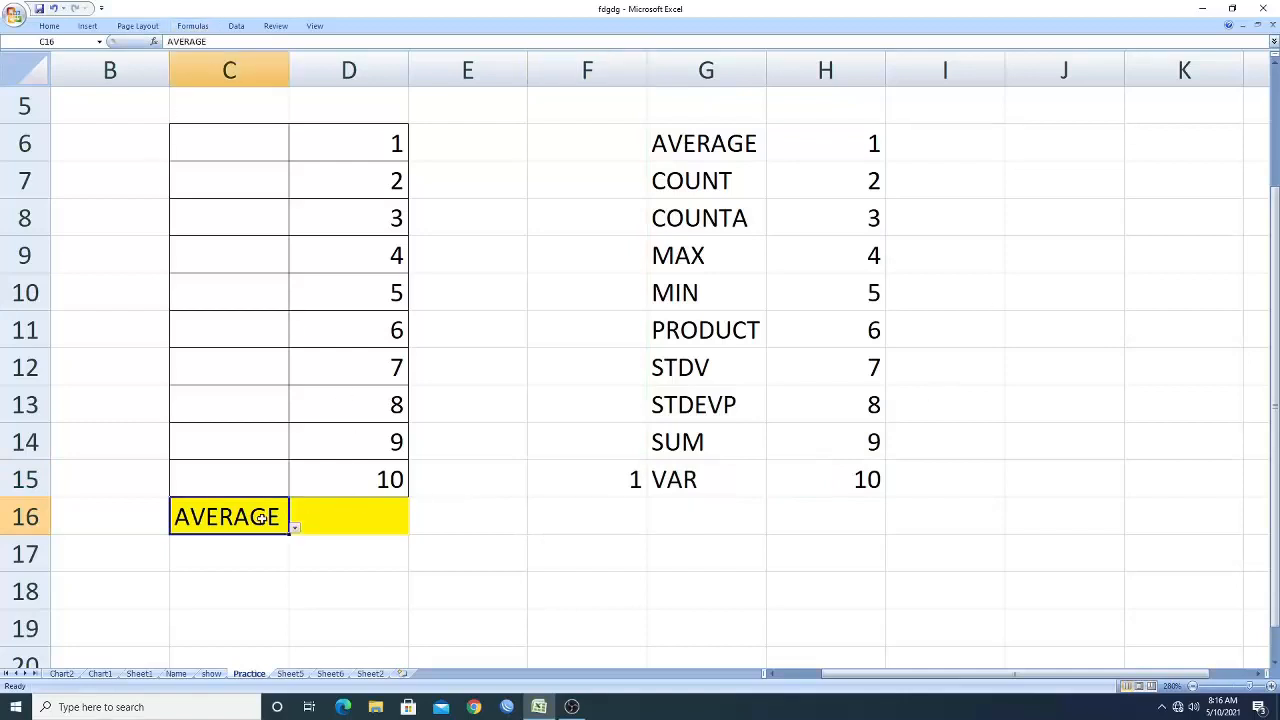
{"action": "left_click", "coordinate": [622, 480]}
{"action": "left_click", "coordinate": [236, 514]}
{"action": "left_click", "coordinate": [295, 528]}
{"action": "left_click", "coordinate": [153, 341]}
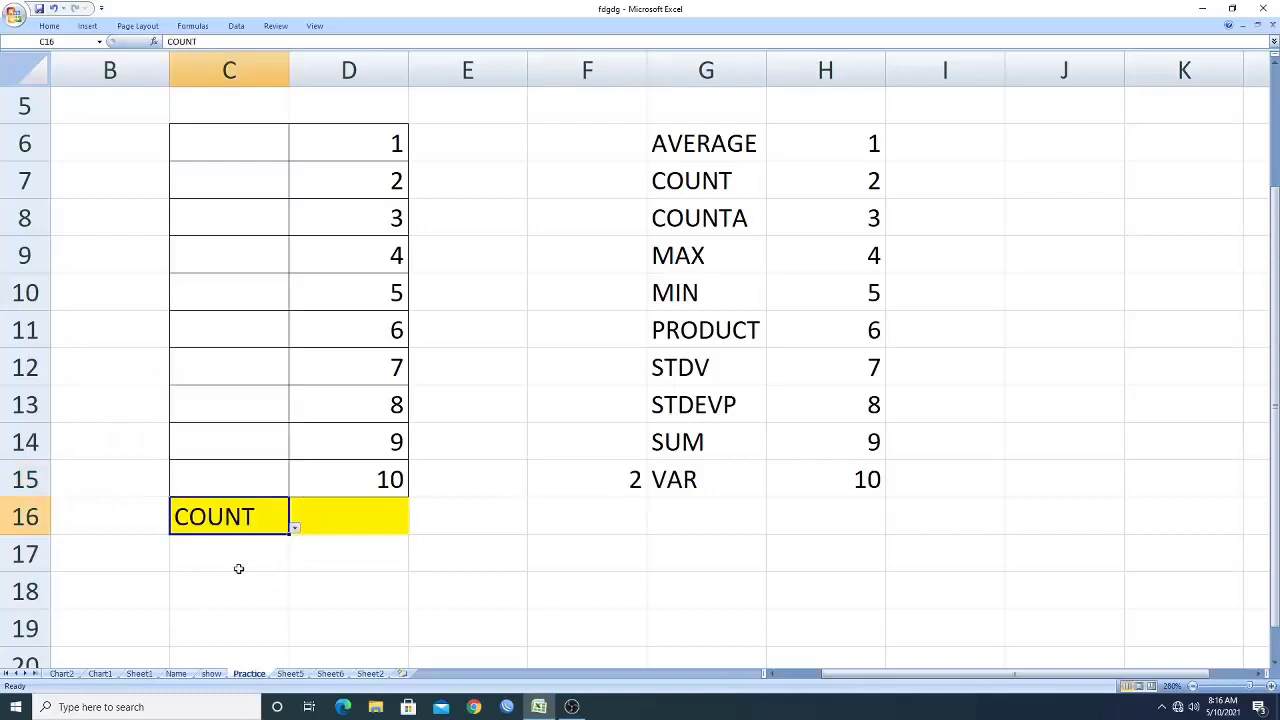
{"action": "left_click", "coordinate": [588, 477]}
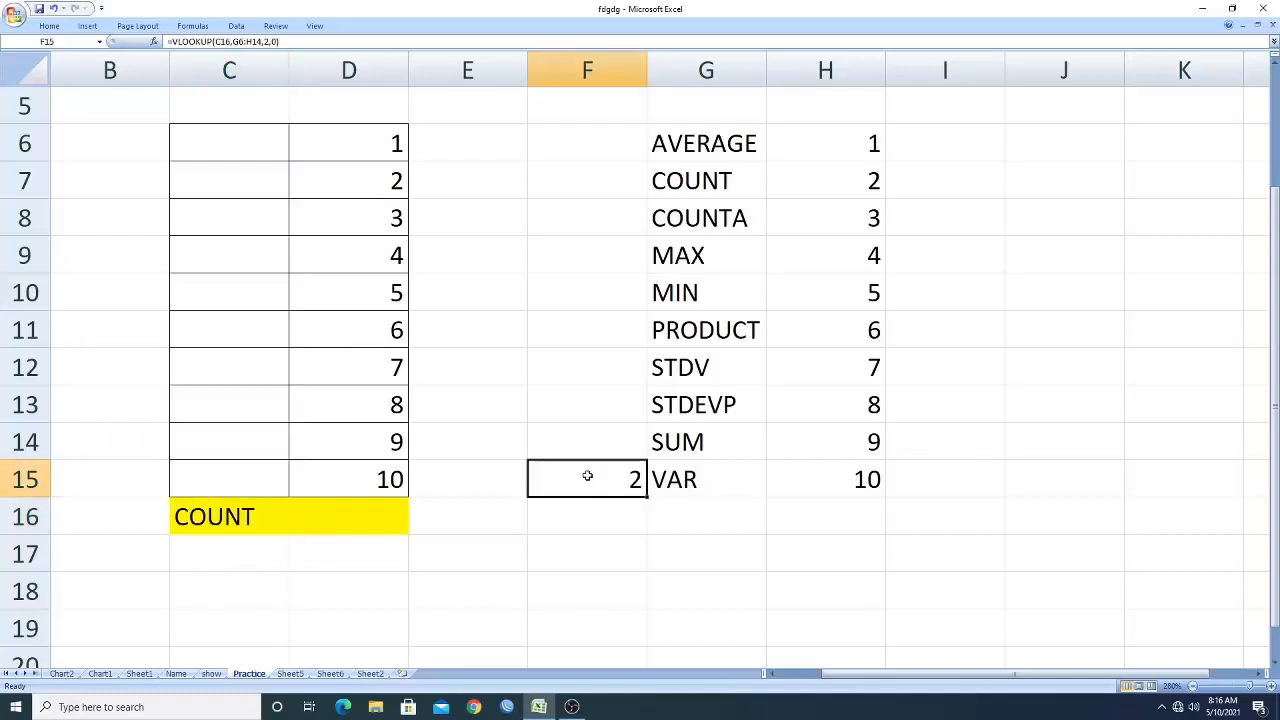
{"action": "left_click", "coordinate": [695, 144]}
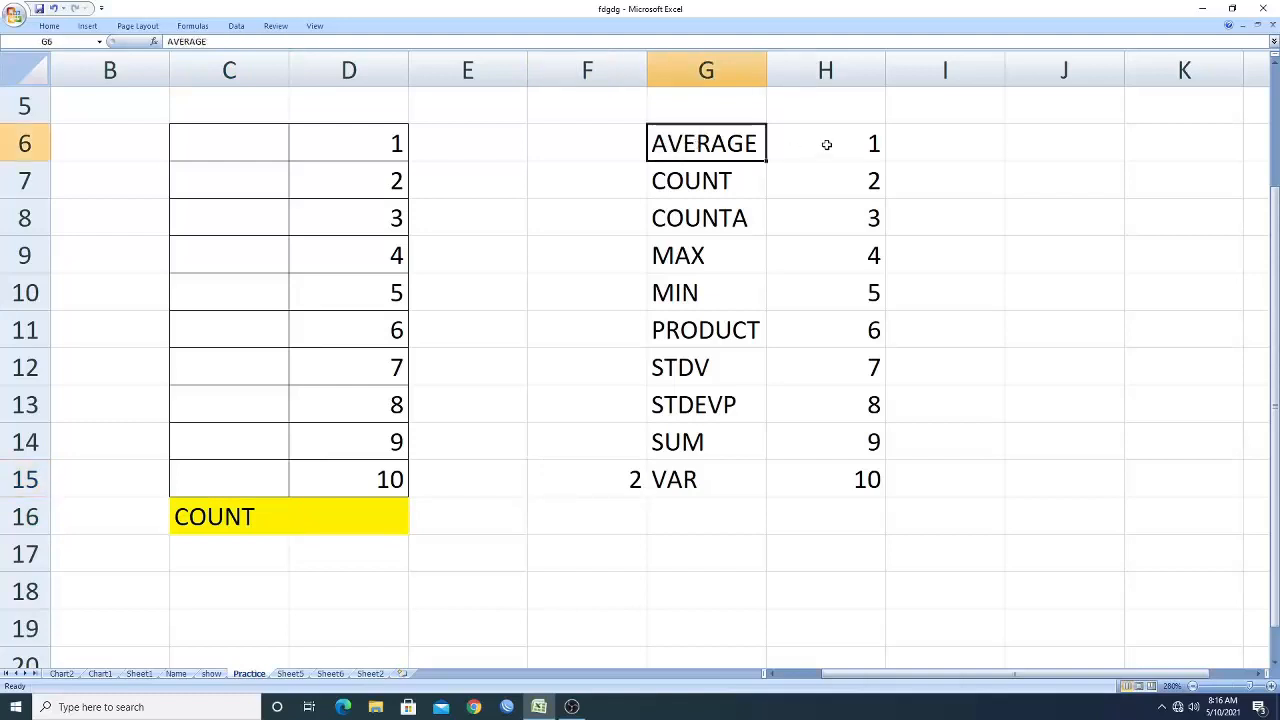
{"action": "left_click", "coordinate": [818, 143]}
{"action": "left_click", "coordinate": [738, 184]}
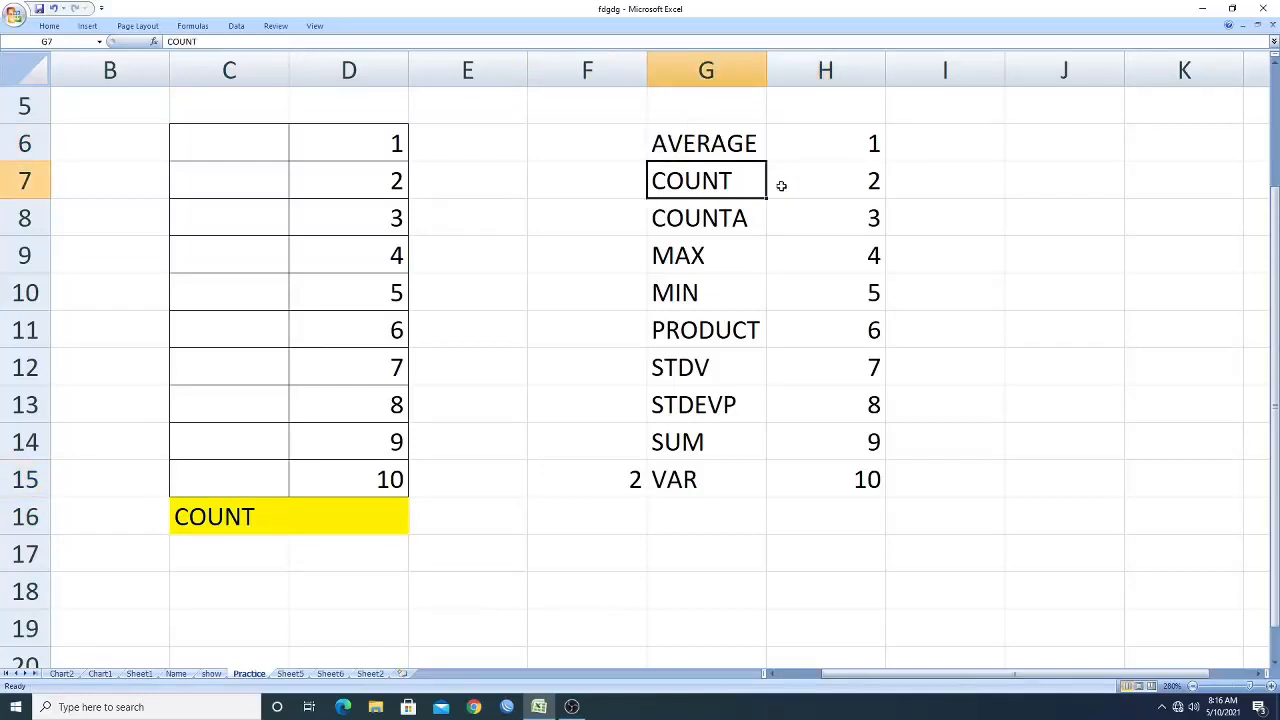
{"action": "left_click", "coordinate": [818, 181]}
Pick SUM in C16's drop-down and check F15's number against the table.
{"action": "left_click", "coordinate": [277, 517]}
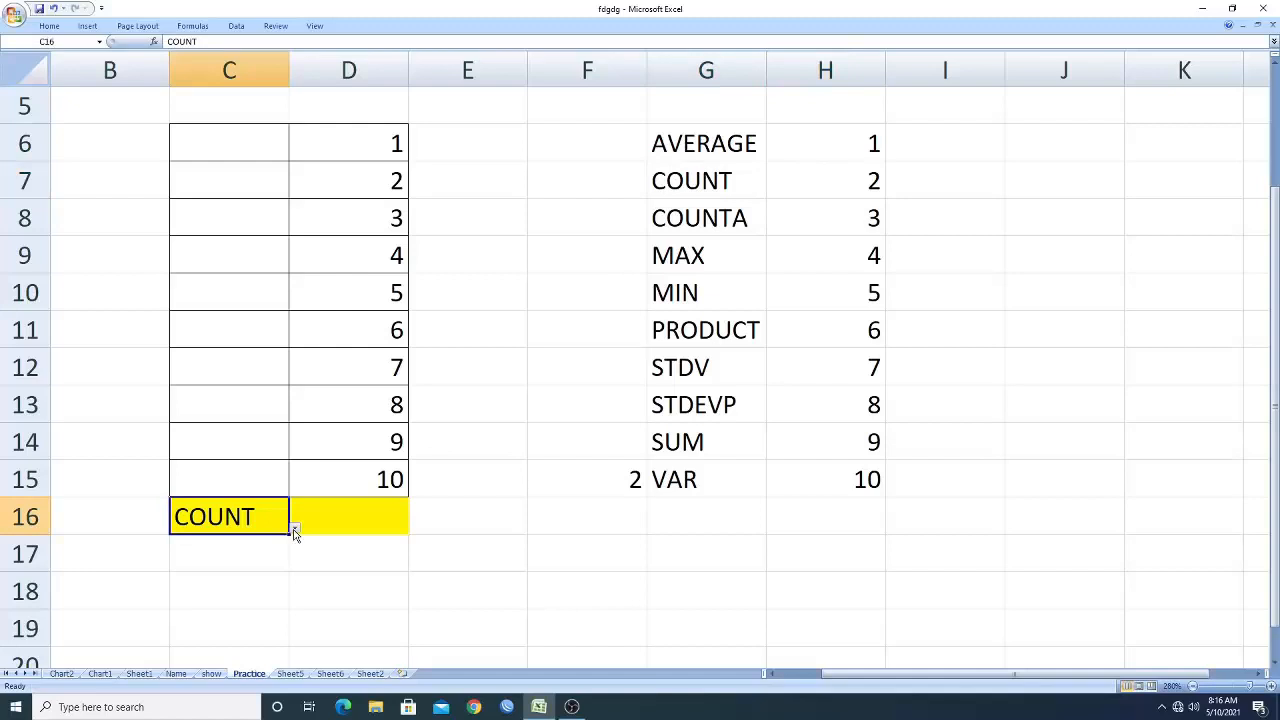
{"action": "left_click", "coordinate": [293, 528]}
{"action": "left_click", "coordinate": [161, 485]}
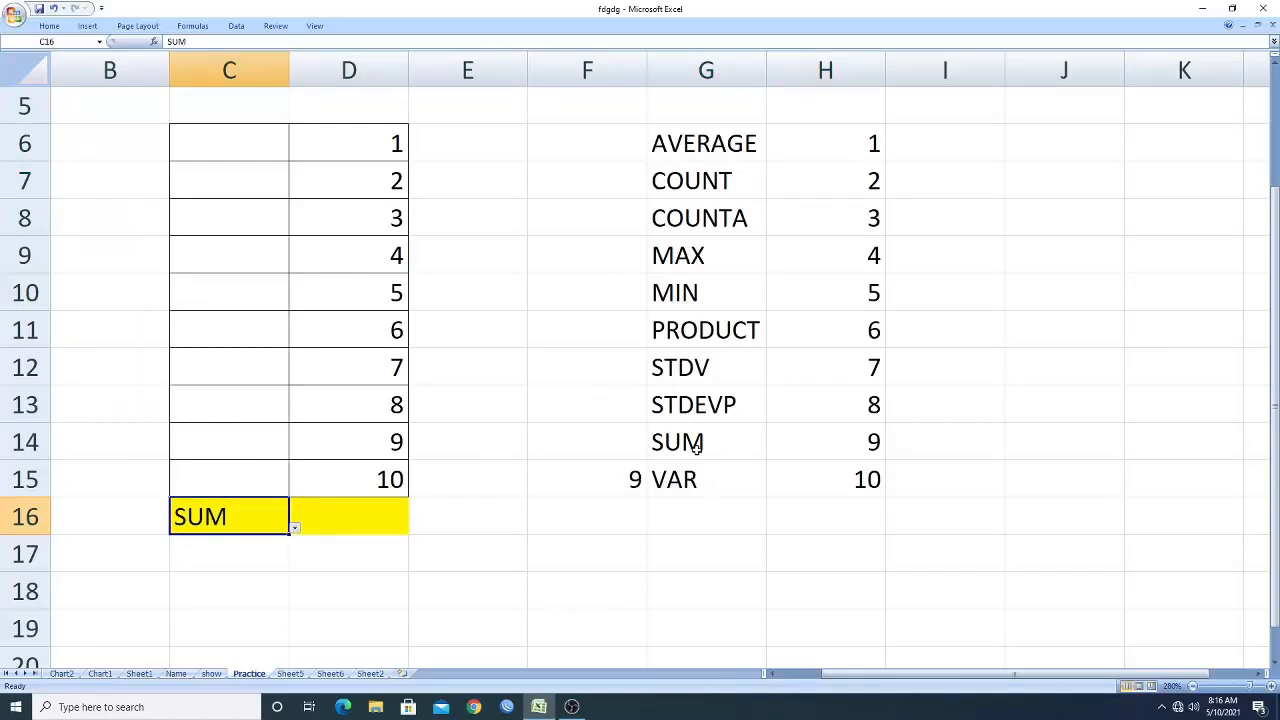
{"action": "left_click", "coordinate": [833, 442]}
{"action": "left_click", "coordinate": [598, 490]}
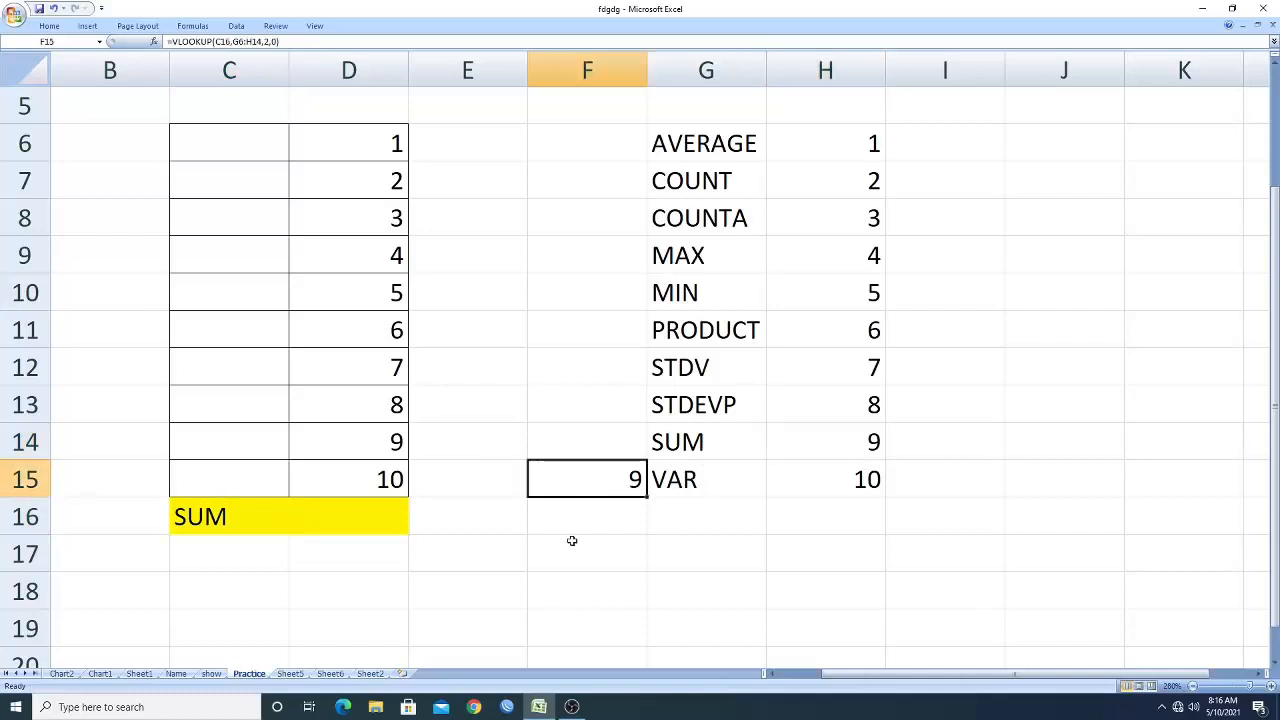
In D16, enter a SUBTOTAL formula using F15 as the function number and D6:D15 as the range.
{"action": "left_click", "coordinate": [320, 511]}
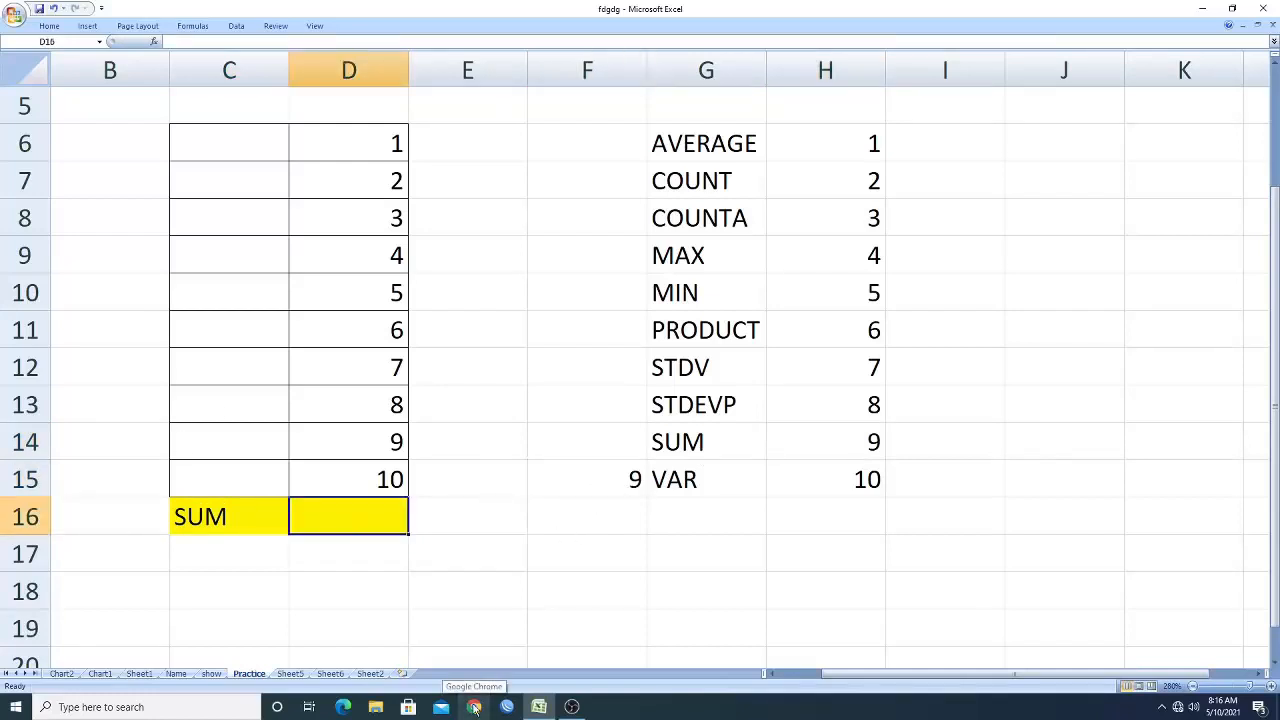
{"action": "type", "text": "="}
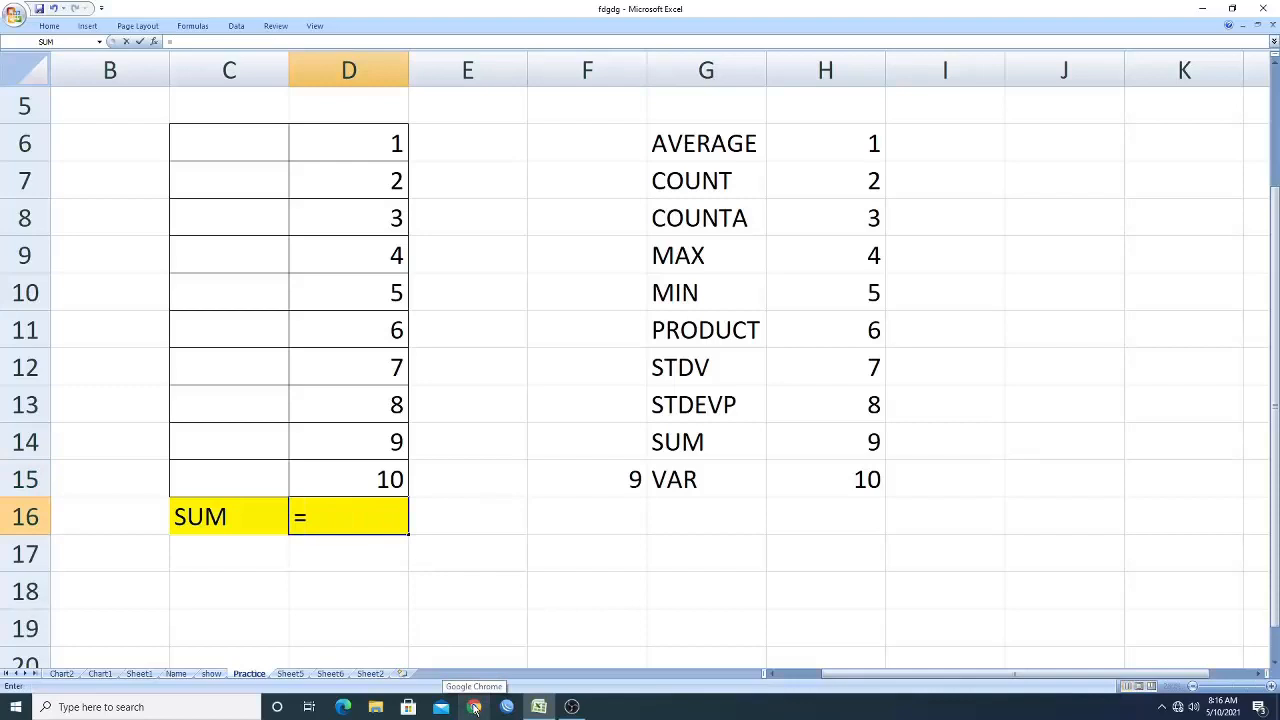
{"action": "type", "text": "sub"}
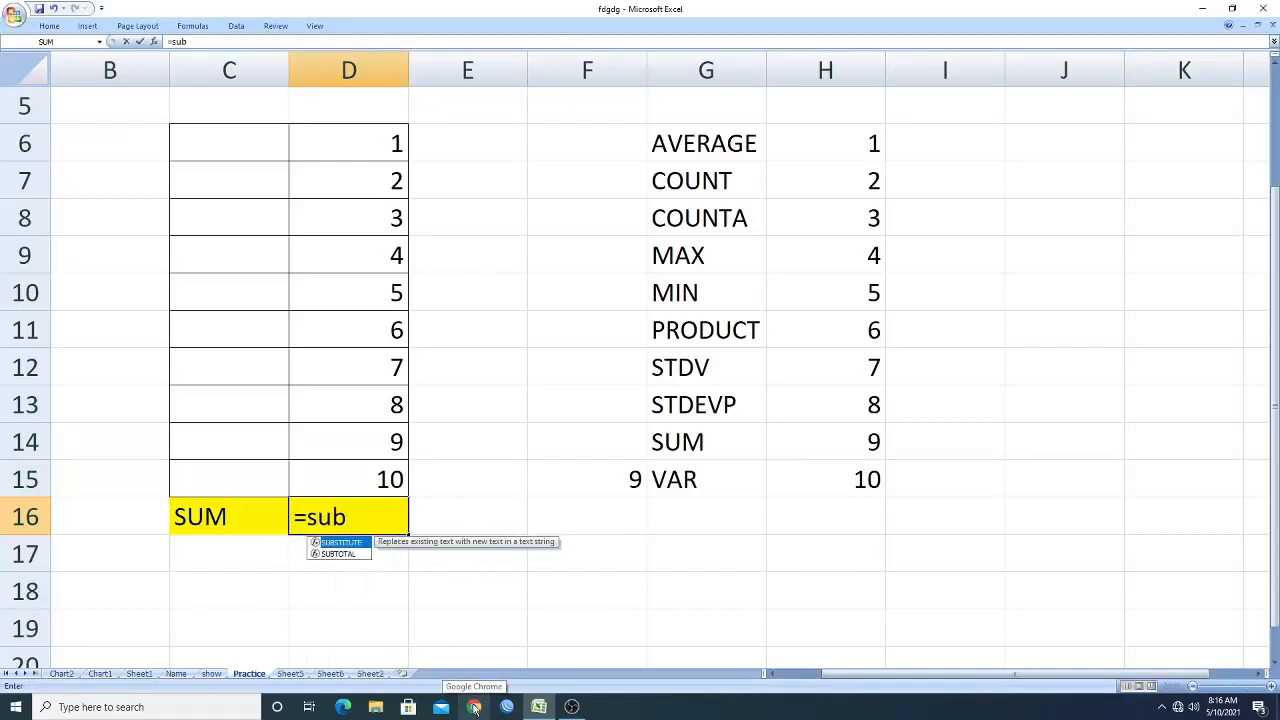
{"action": "type", "text": "total"}
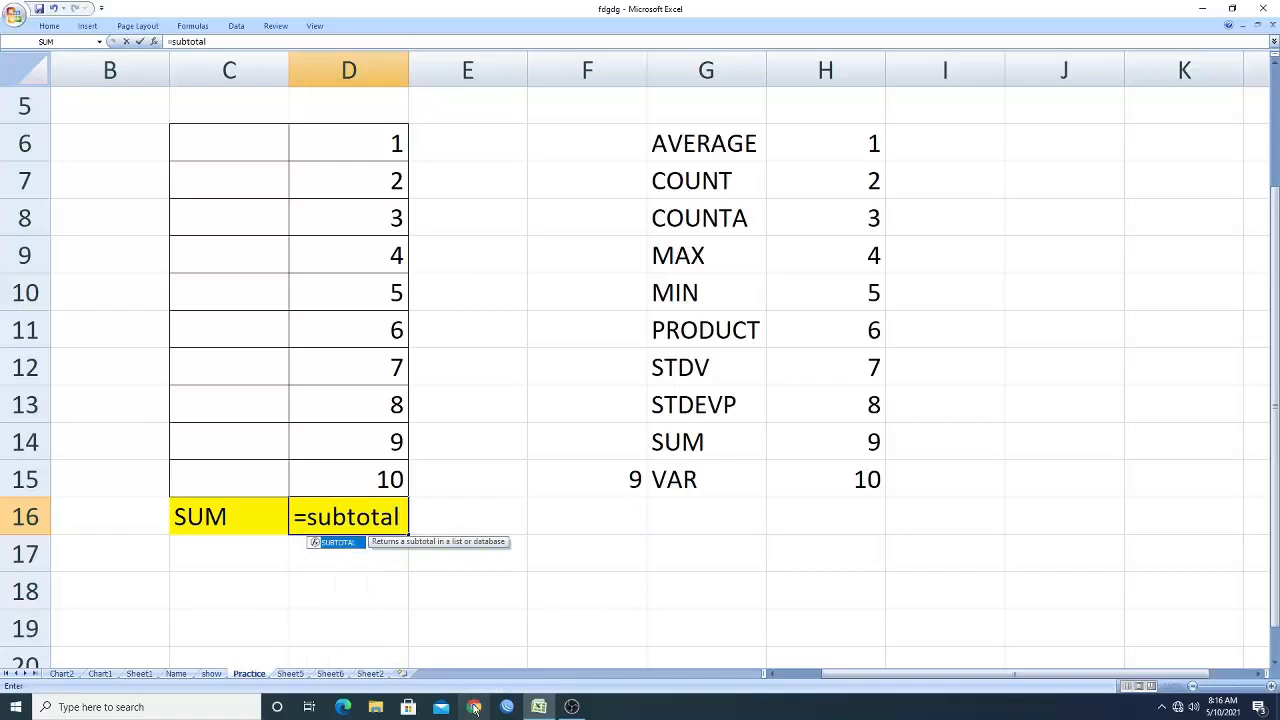
{"action": "type", "text": "("}
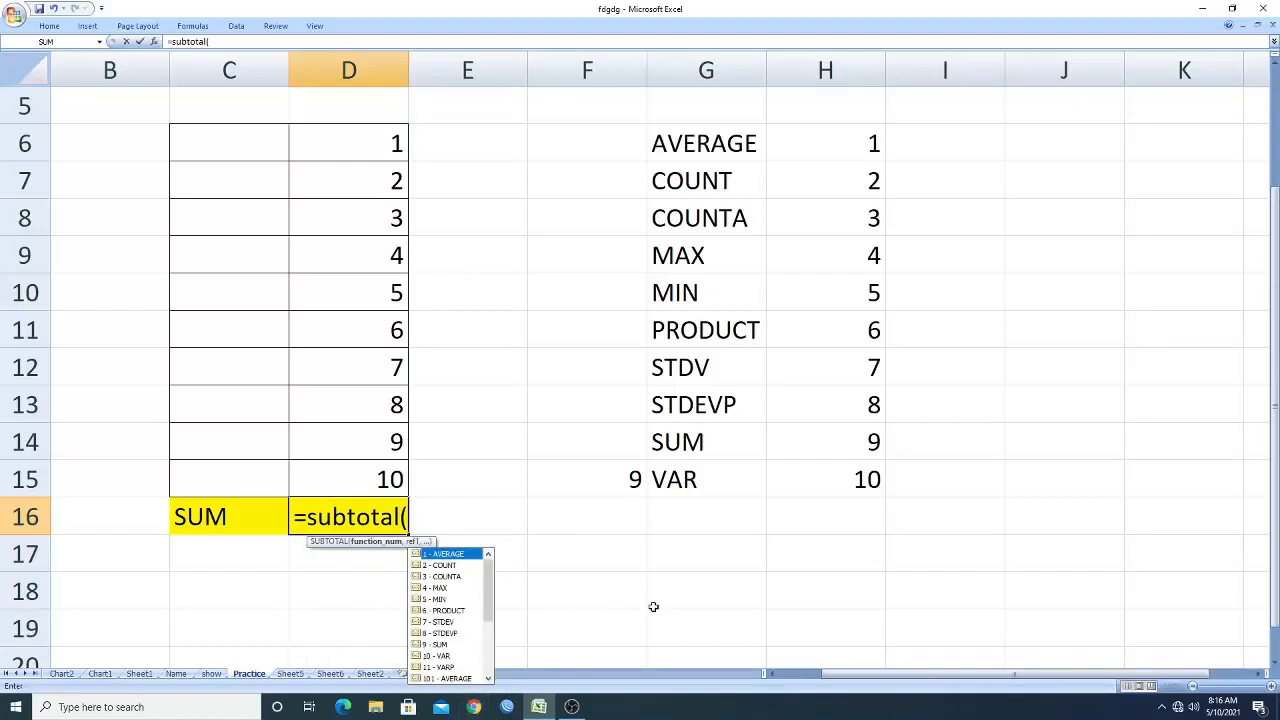
{"action": "left_click", "coordinate": [590, 480]}
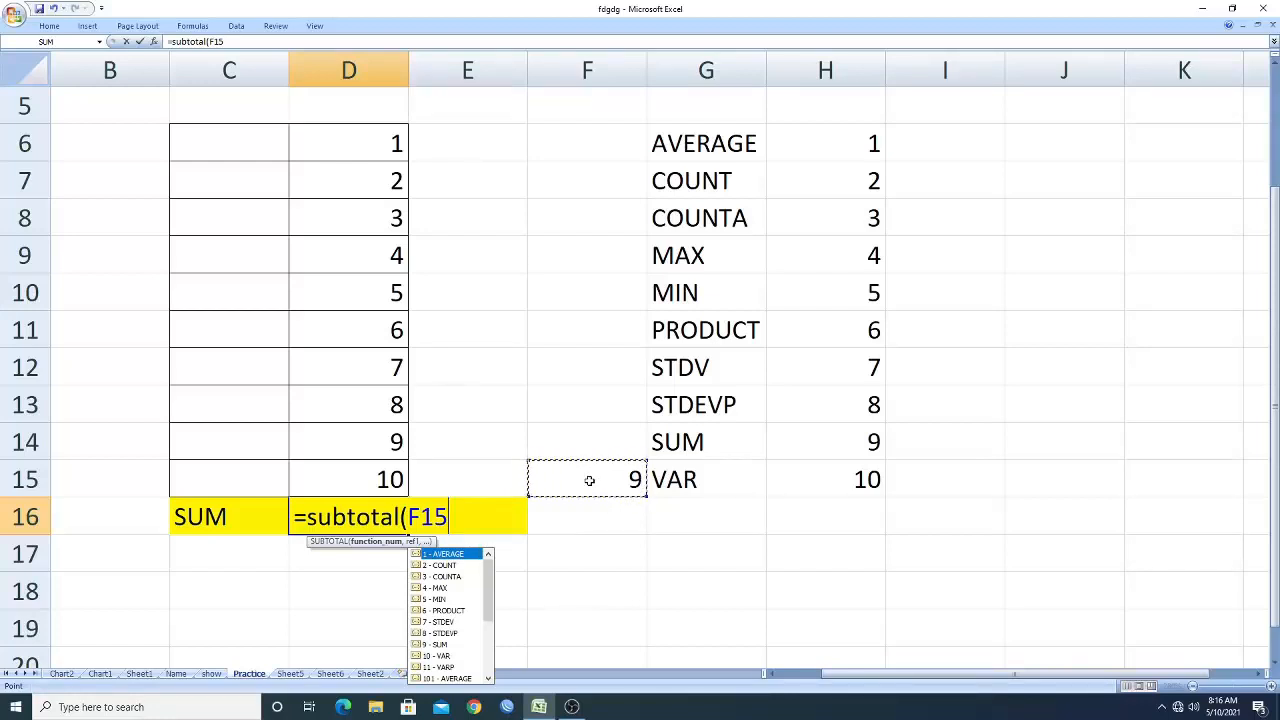
{"action": "type", "text": ","}
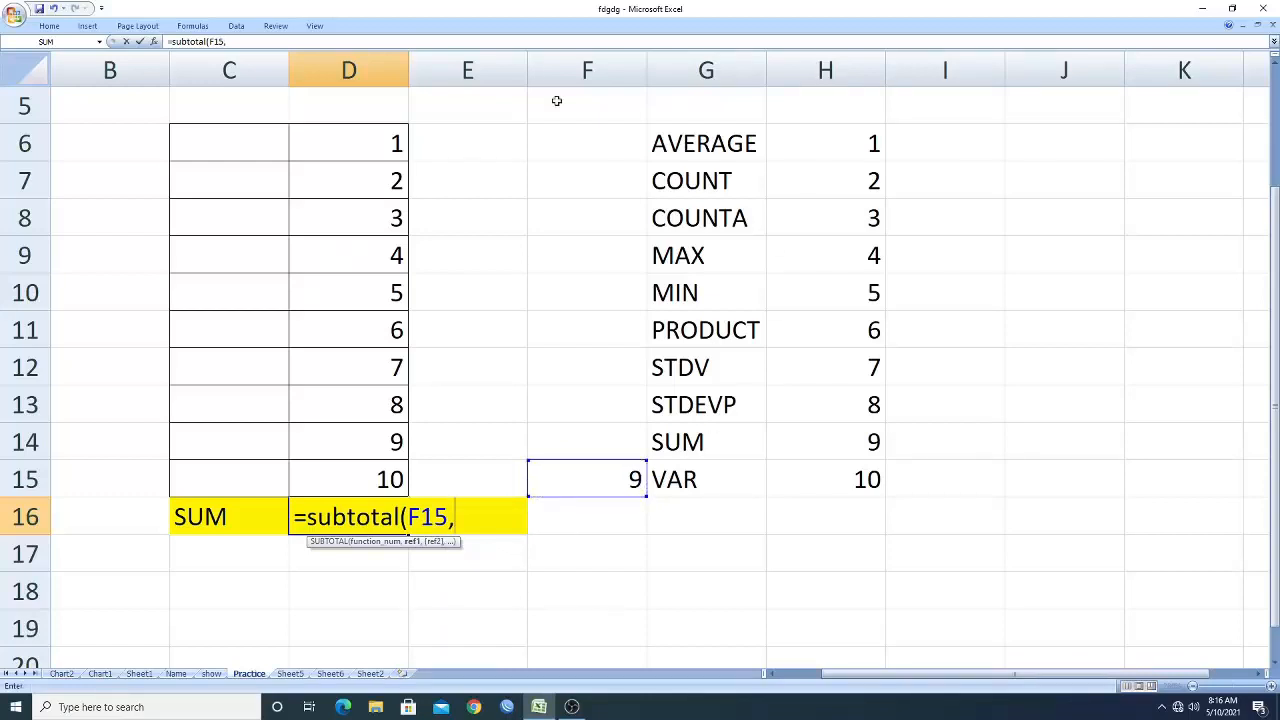
{"action": "left_click_drag", "start_coordinate": [376, 139], "coordinate": [369, 485]}
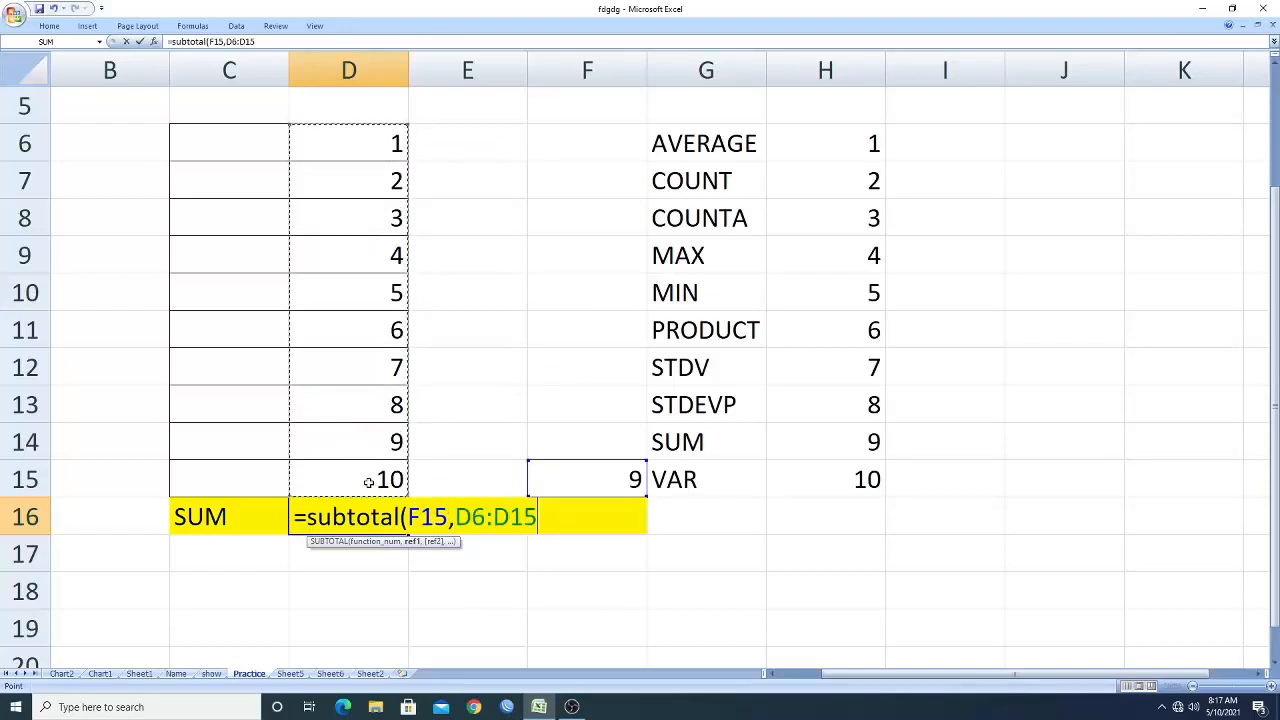
{"action": "type", "text": ")"}
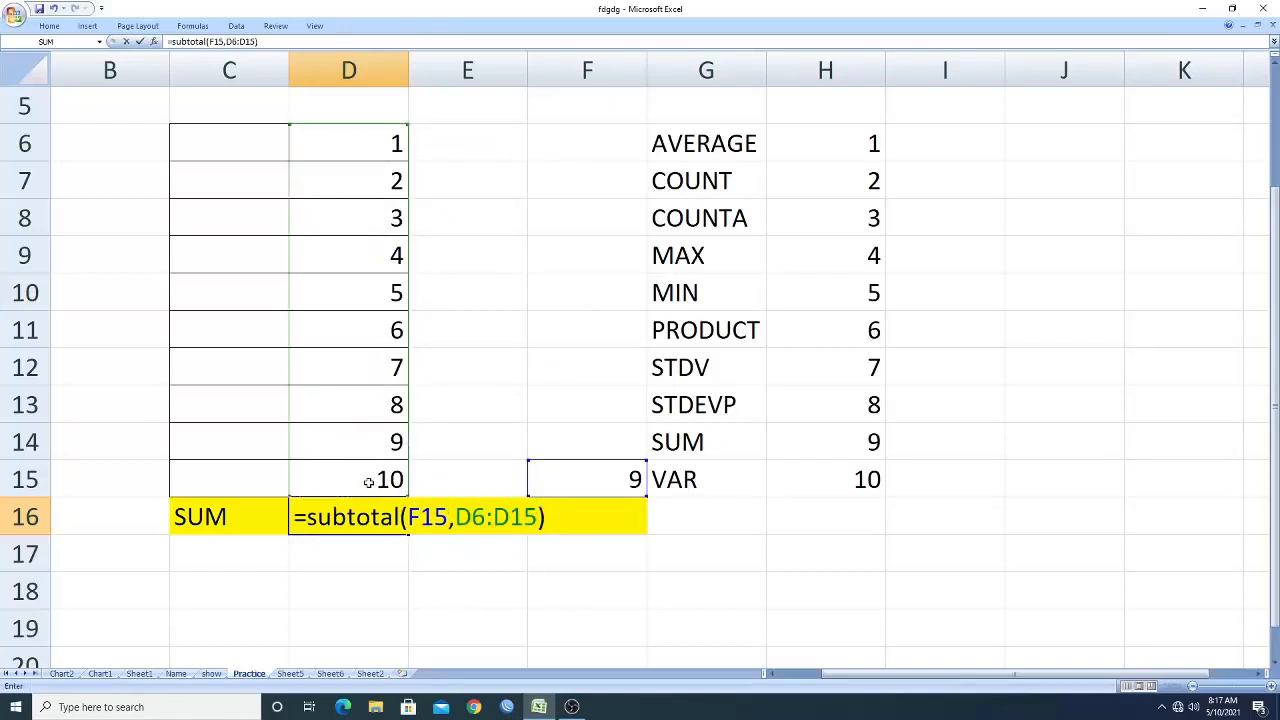
{"action": "key", "text": "Return"}
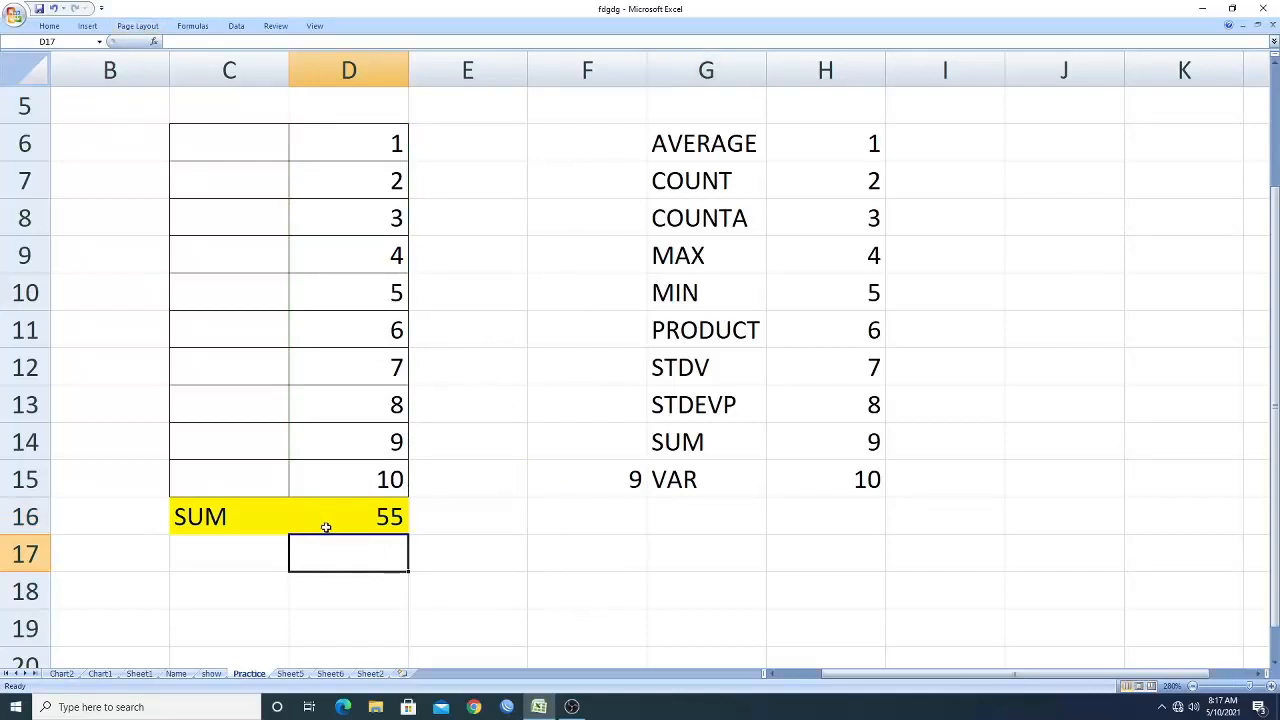
Hide columns F through H.
{"action": "left_click", "coordinate": [705, 66]}
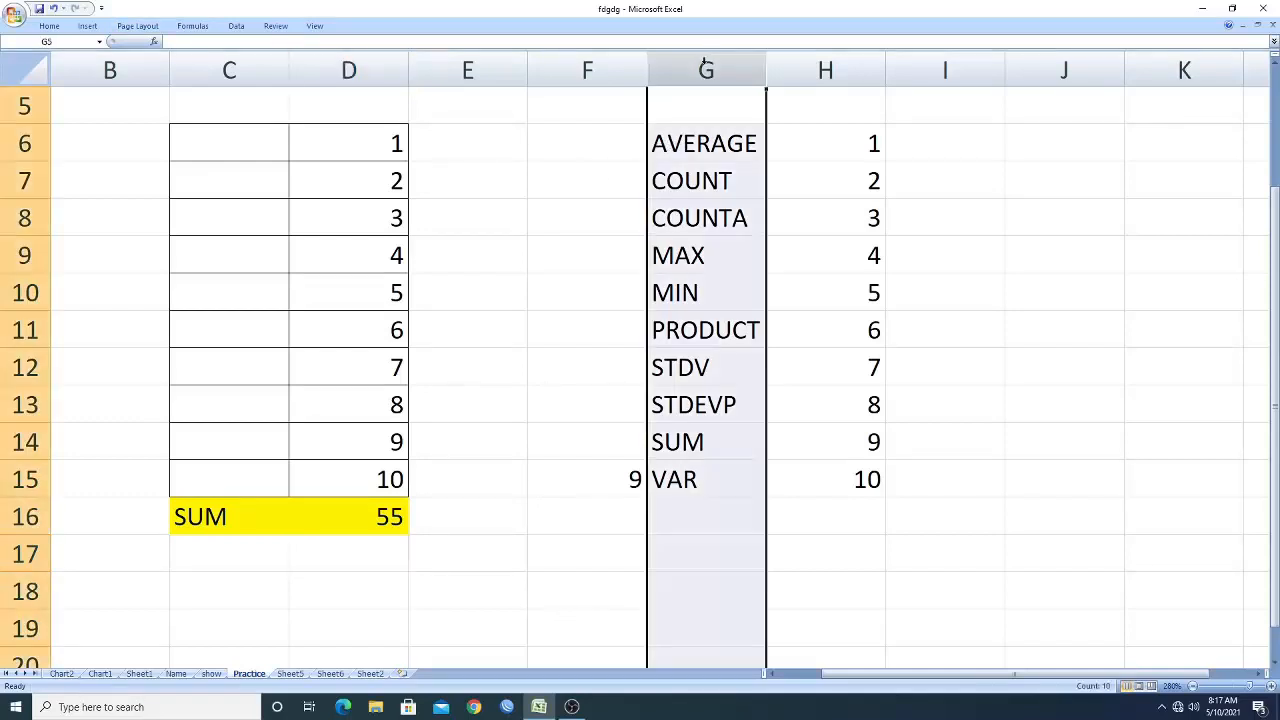
{"action": "left_click", "coordinate": [825, 68]}
{"action": "left_click", "coordinate": [604, 60]}
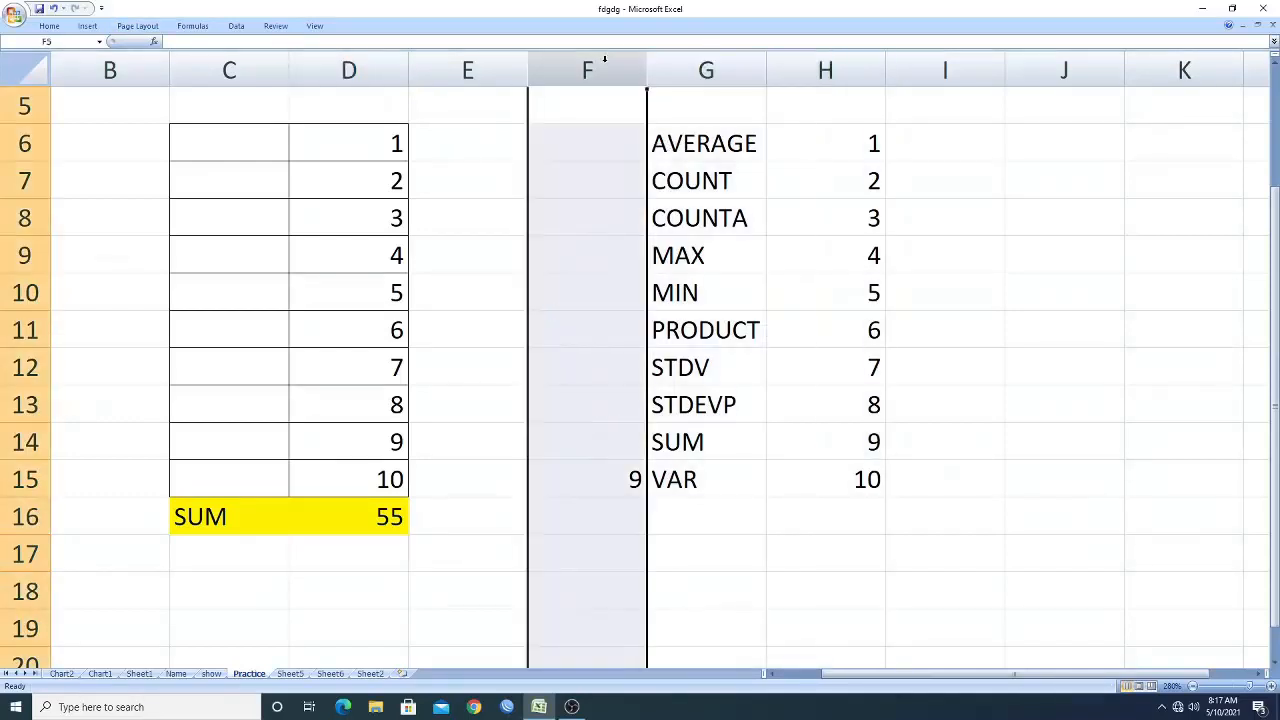
{"action": "key", "text": "shift+Right"}
{"action": "key", "text": "shift+Right"}
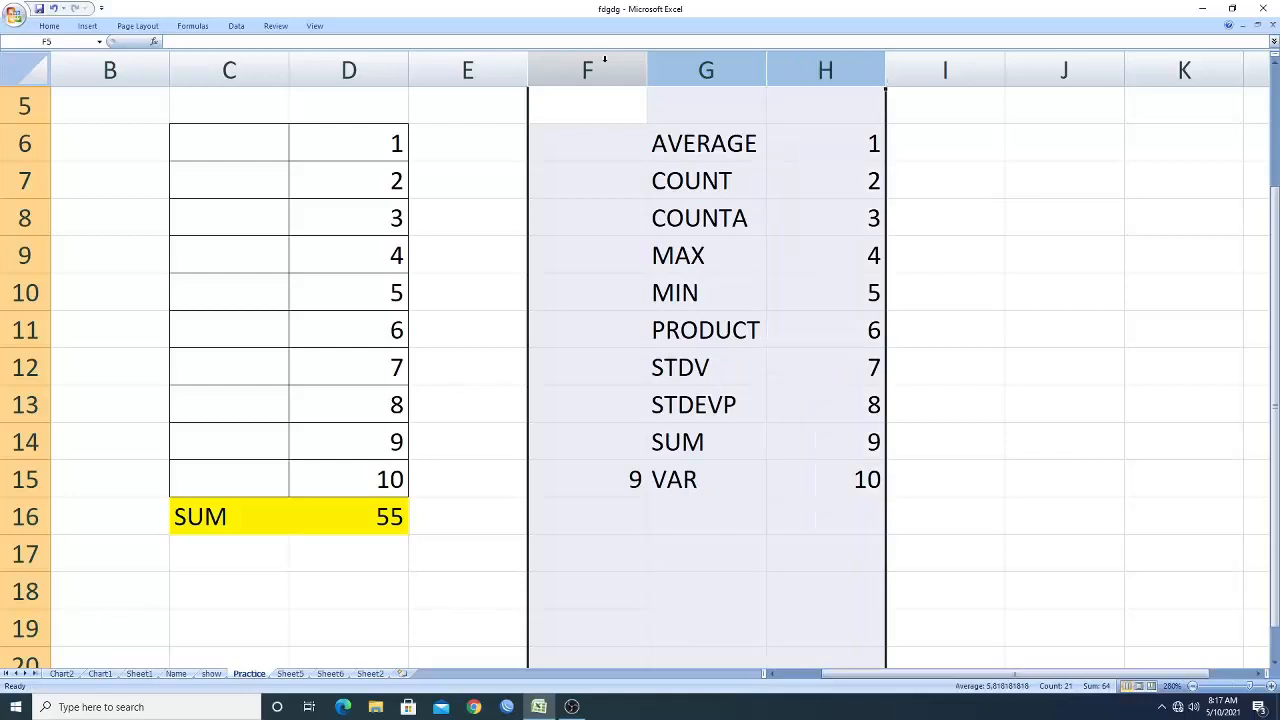
{"action": "right_click", "coordinate": [604, 60]}
{"action": "left_click", "coordinate": [636, 206]}
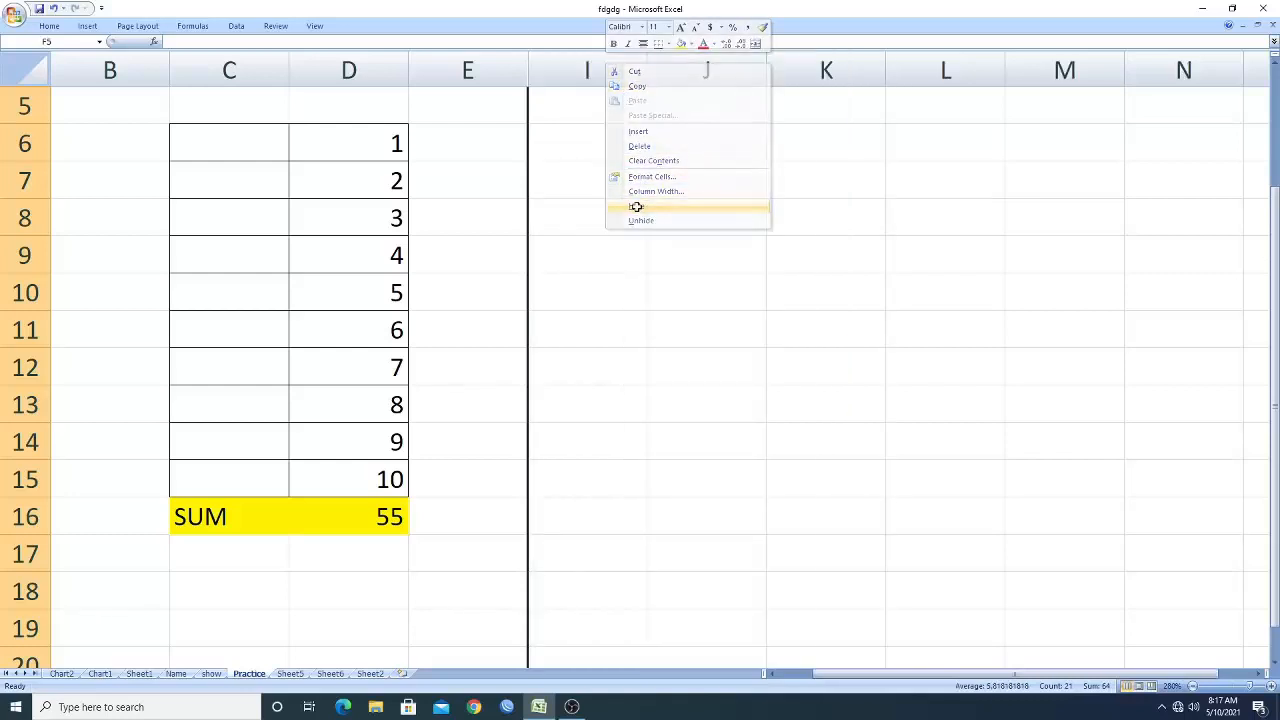
Choose MAX from C16's drop-down.
{"action": "scroll", "coordinate": [533, 497], "scroll_direction": "up", "scroll_amount": 1}
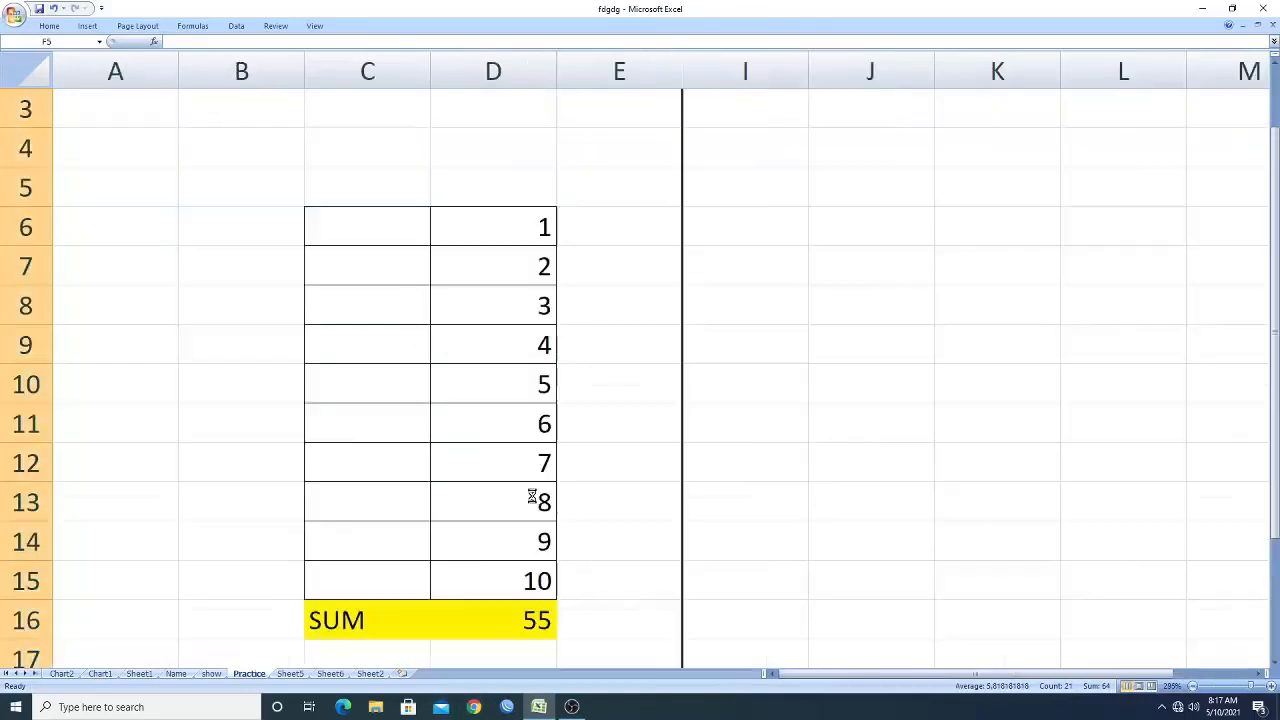
{"action": "scroll", "coordinate": [533, 497], "scroll_direction": "up", "scroll_amount": 1}
{"action": "left_click_drag", "start_coordinate": [1274, 285], "coordinate": [1274, 304]}
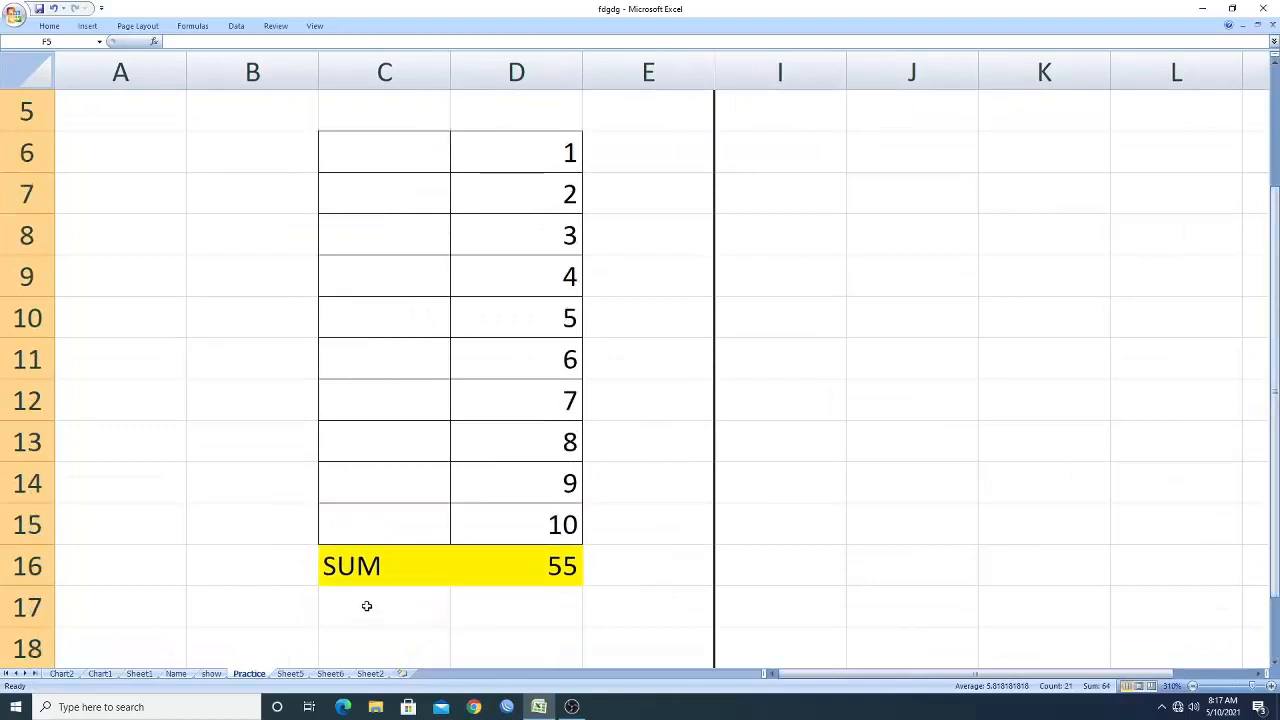
{"action": "left_click", "coordinate": [372, 568]}
{"action": "left_click", "coordinate": [457, 577]}
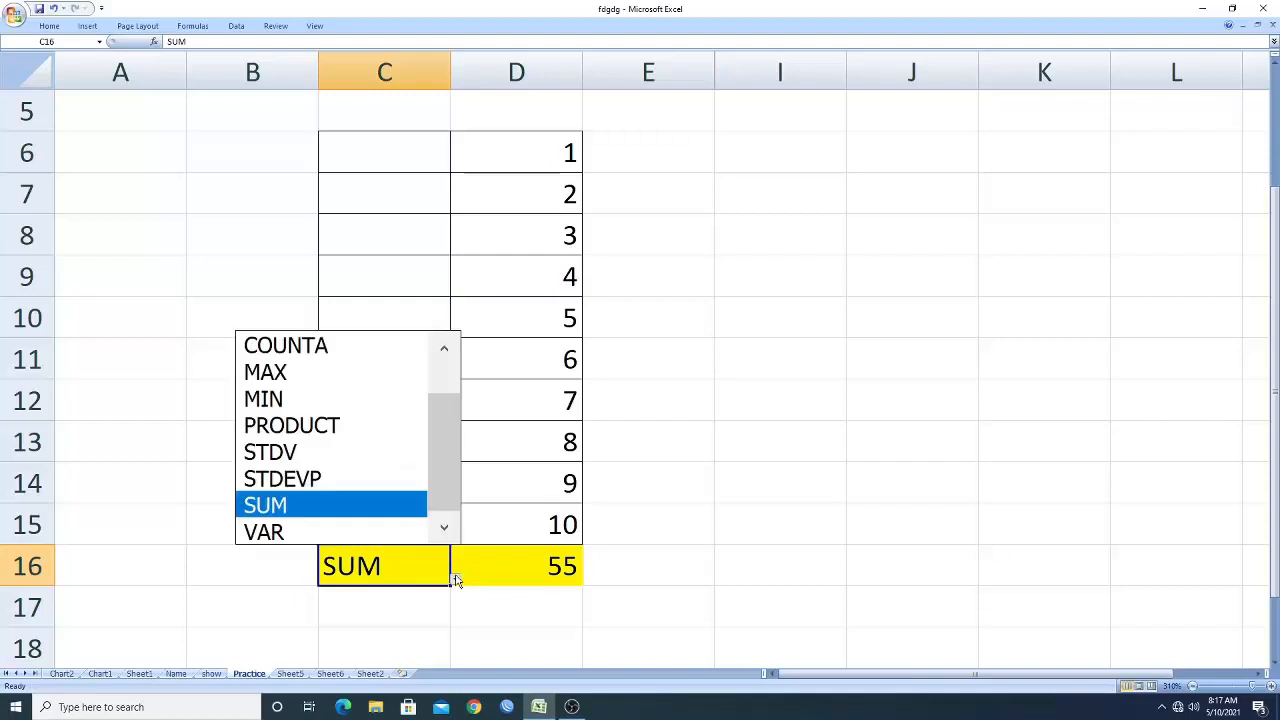
{"action": "left_click", "coordinate": [297, 372]}
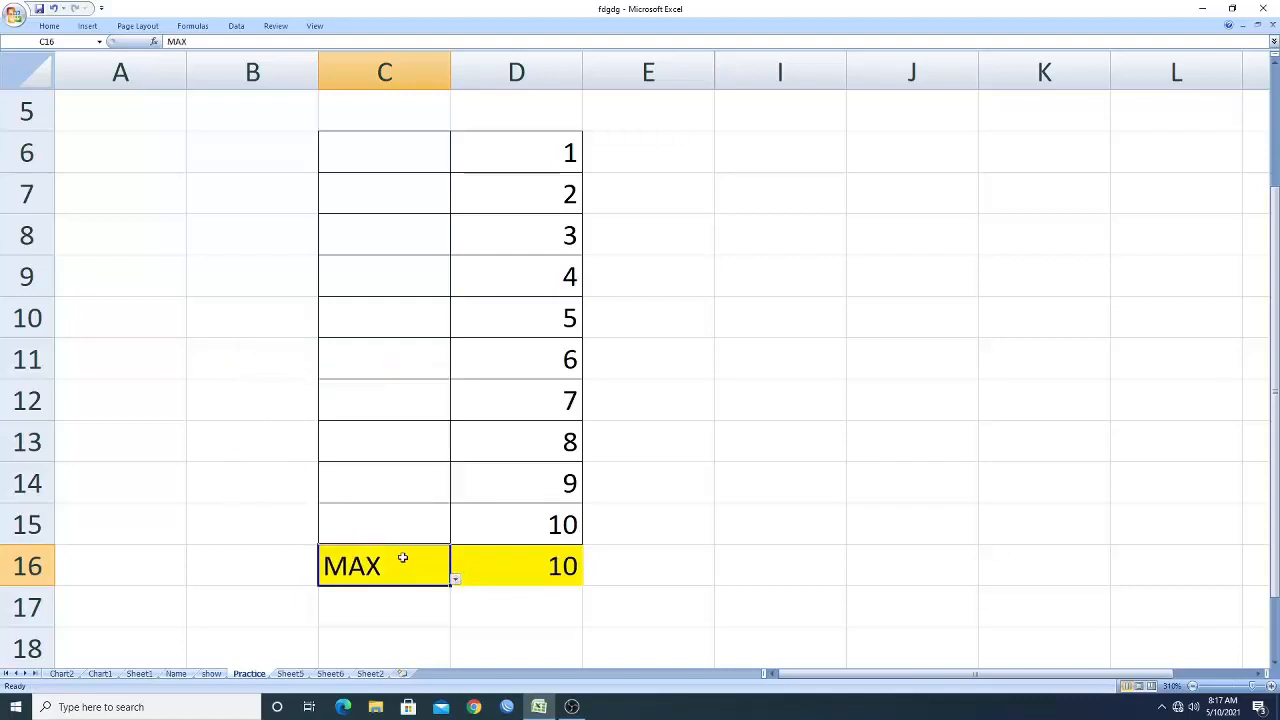
Change D15 to 15, then set it back to 10.
{"action": "left_click", "coordinate": [530, 520]}
{"action": "type", "text": "15"}
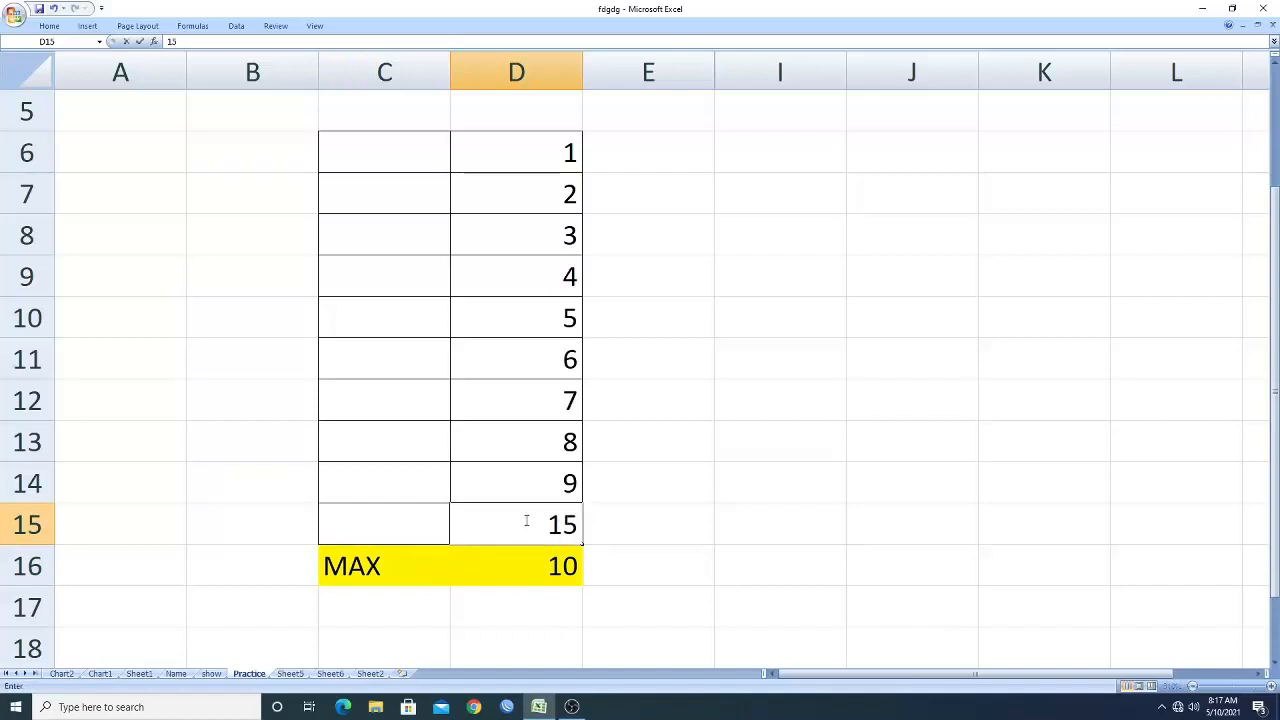
{"action": "left_click", "coordinate": [740, 592]}
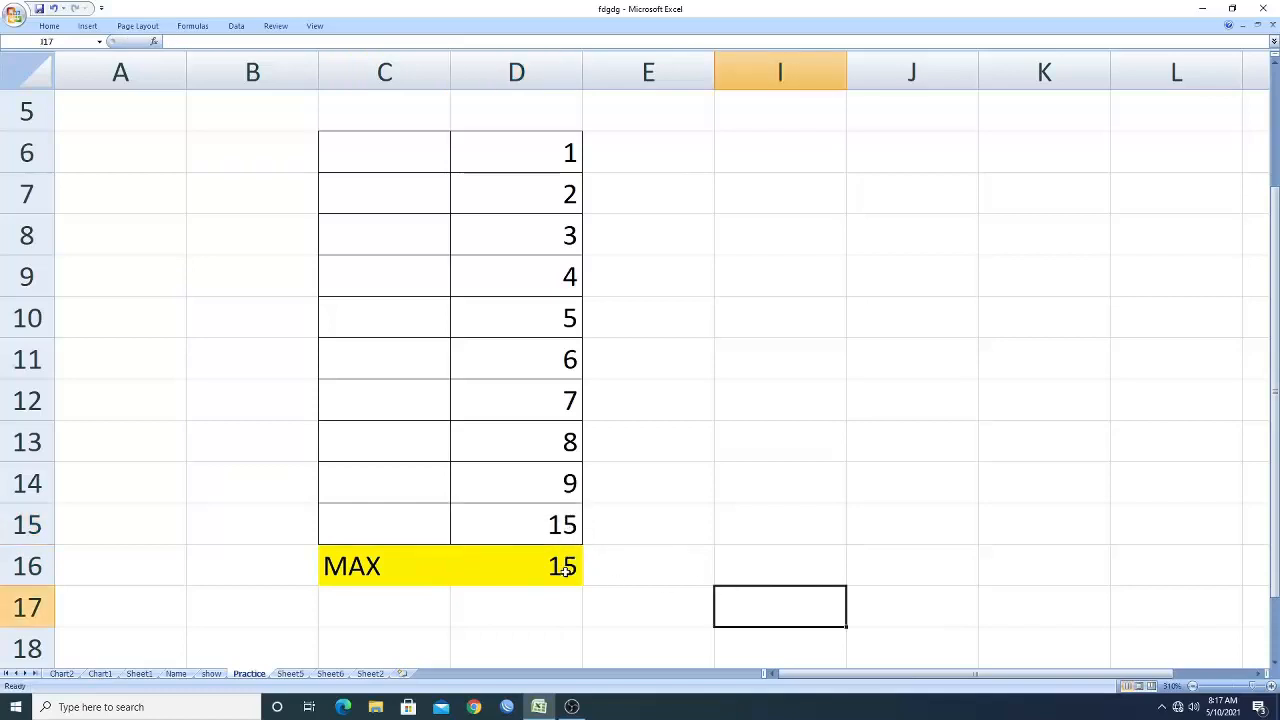
{"action": "left_click", "coordinate": [565, 524]}
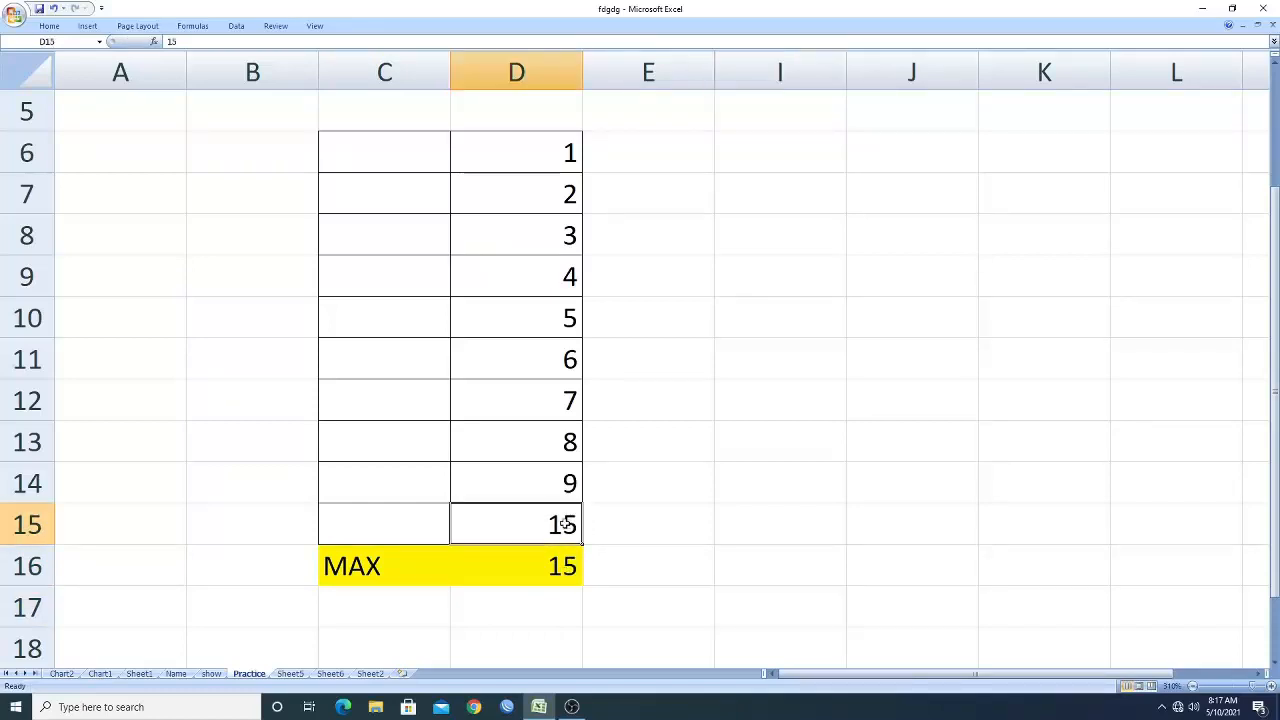
{"action": "type", "text": "10"}
{"action": "left_click", "coordinate": [444, 567]}
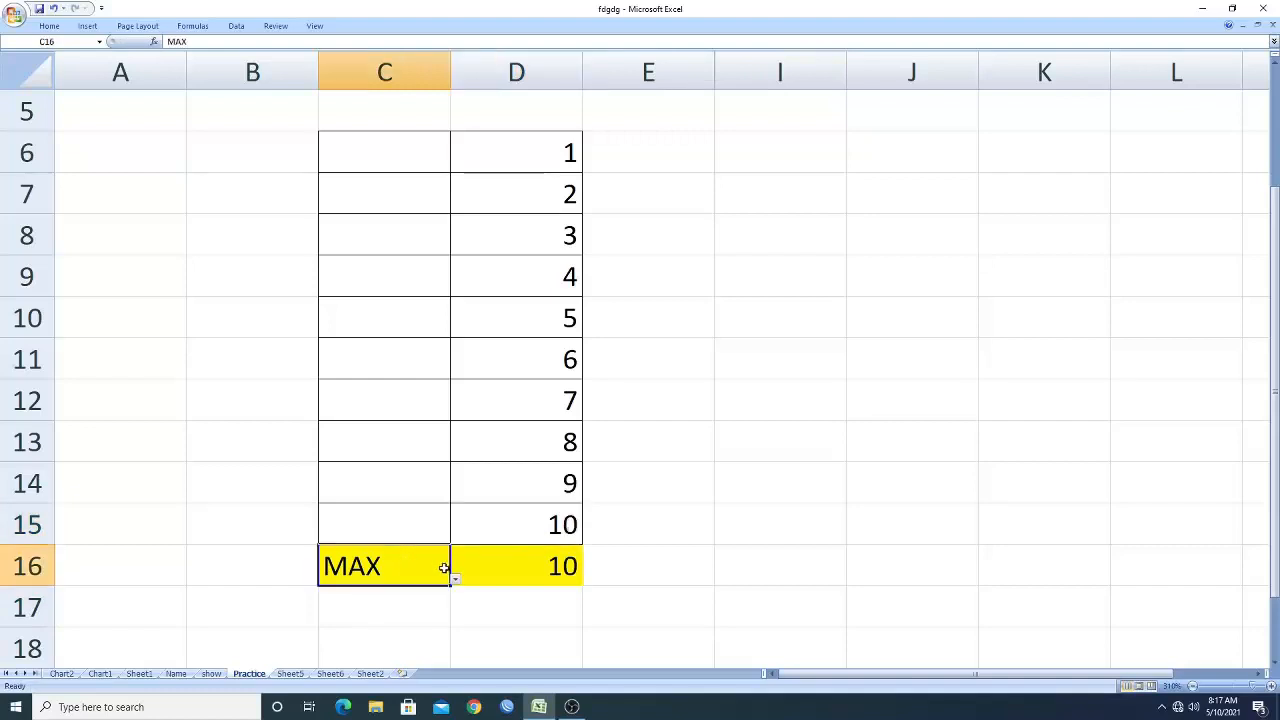
Choose PRODUCT and then MIN from C16's drop-down.
{"action": "left_click", "coordinate": [455, 579]}
{"action": "left_click", "coordinate": [354, 420]}
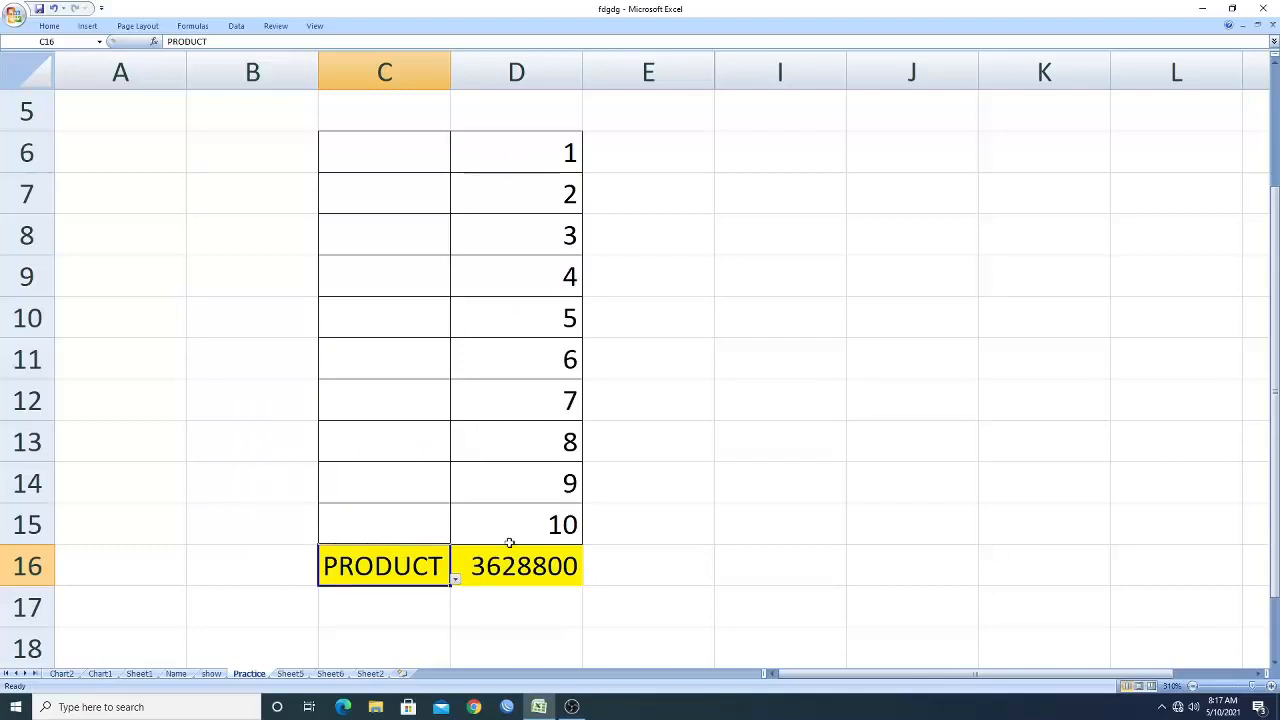
{"action": "left_click", "coordinate": [455, 580]}
{"action": "left_click_drag", "start_coordinate": [455, 472], "coordinate": [441, 376]}
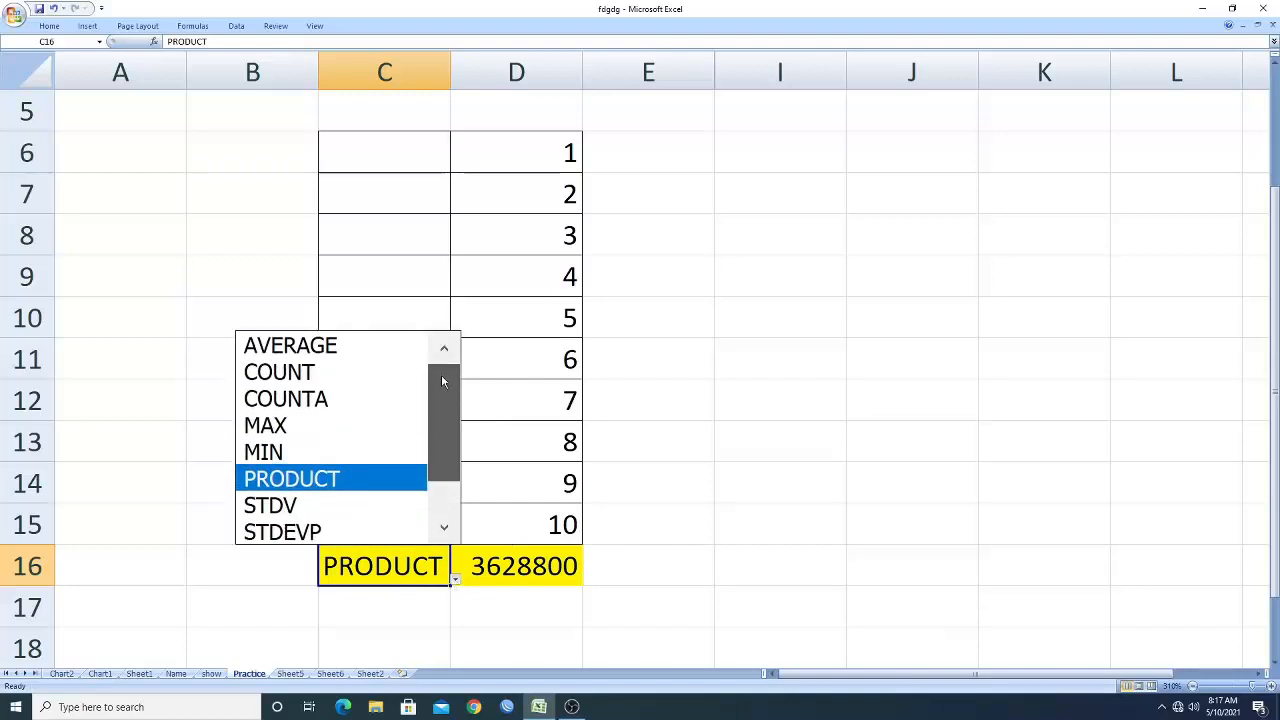
{"action": "left_click", "coordinate": [351, 455]}
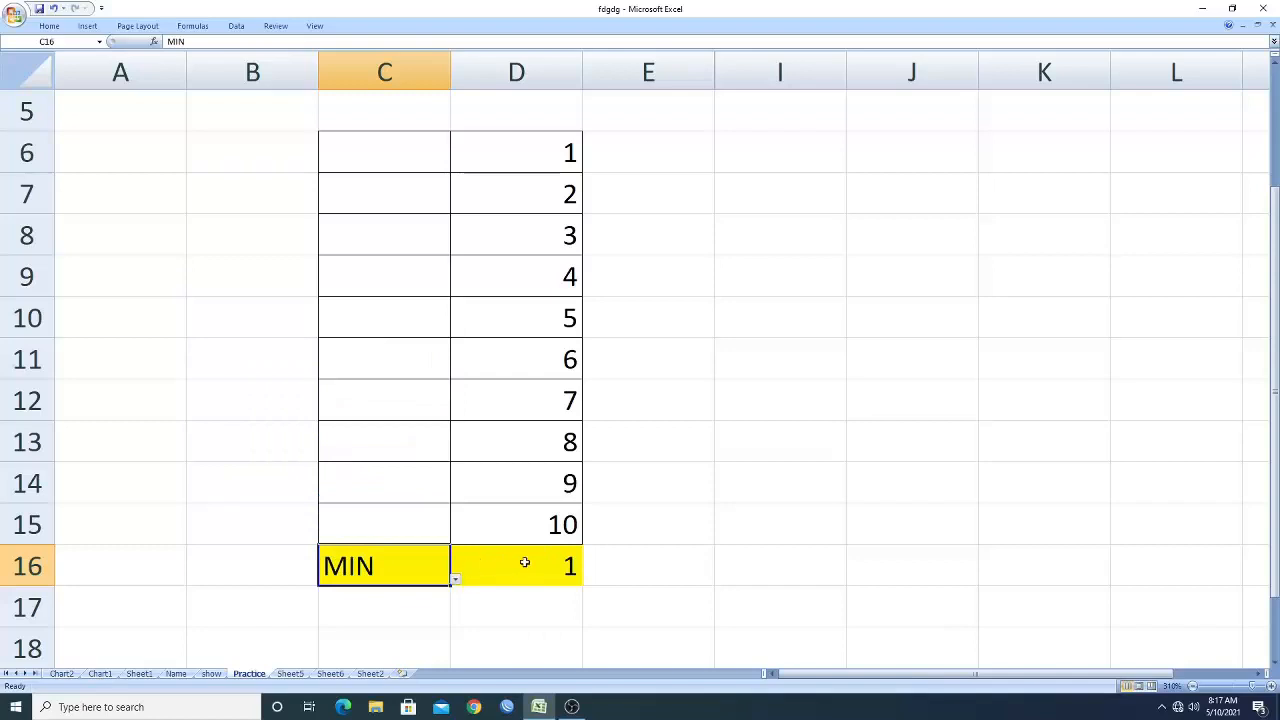
Choose COUNT from C16's drop-down.
{"action": "left_click", "coordinate": [455, 580]}
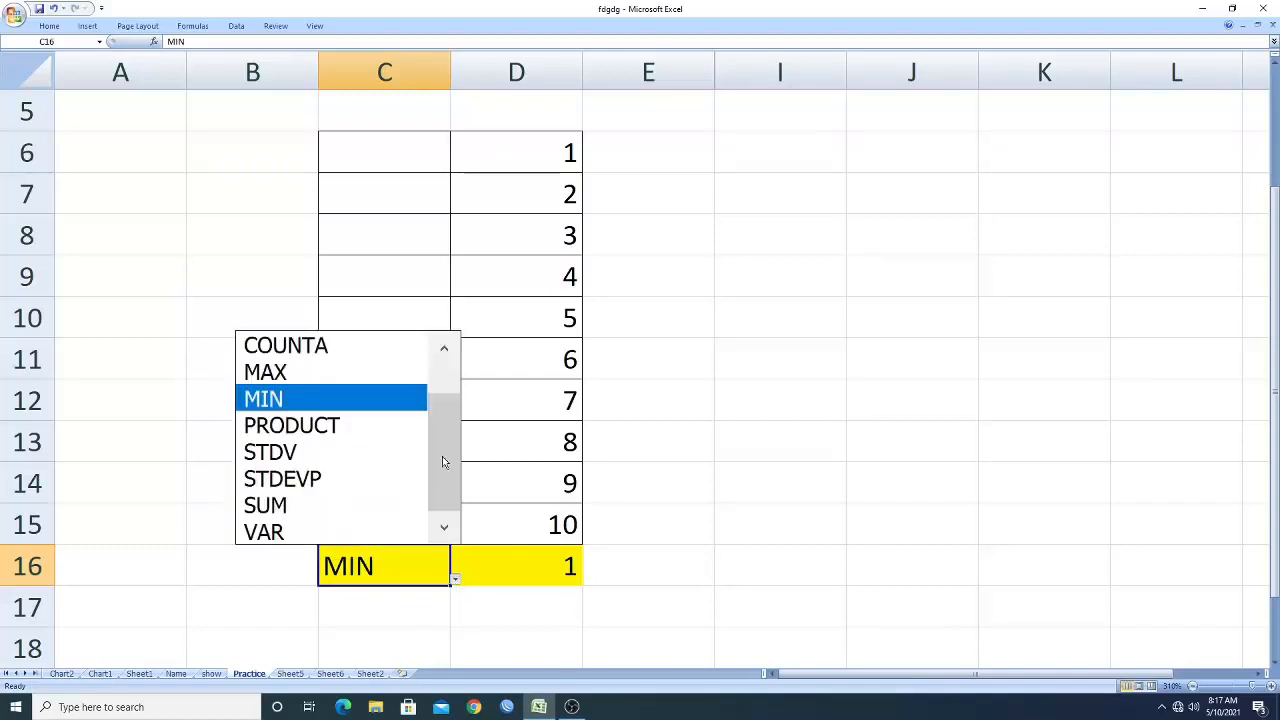
{"action": "left_click_drag", "start_coordinate": [443, 466], "coordinate": [440, 401]}
{"action": "left_click", "coordinate": [371, 373]}
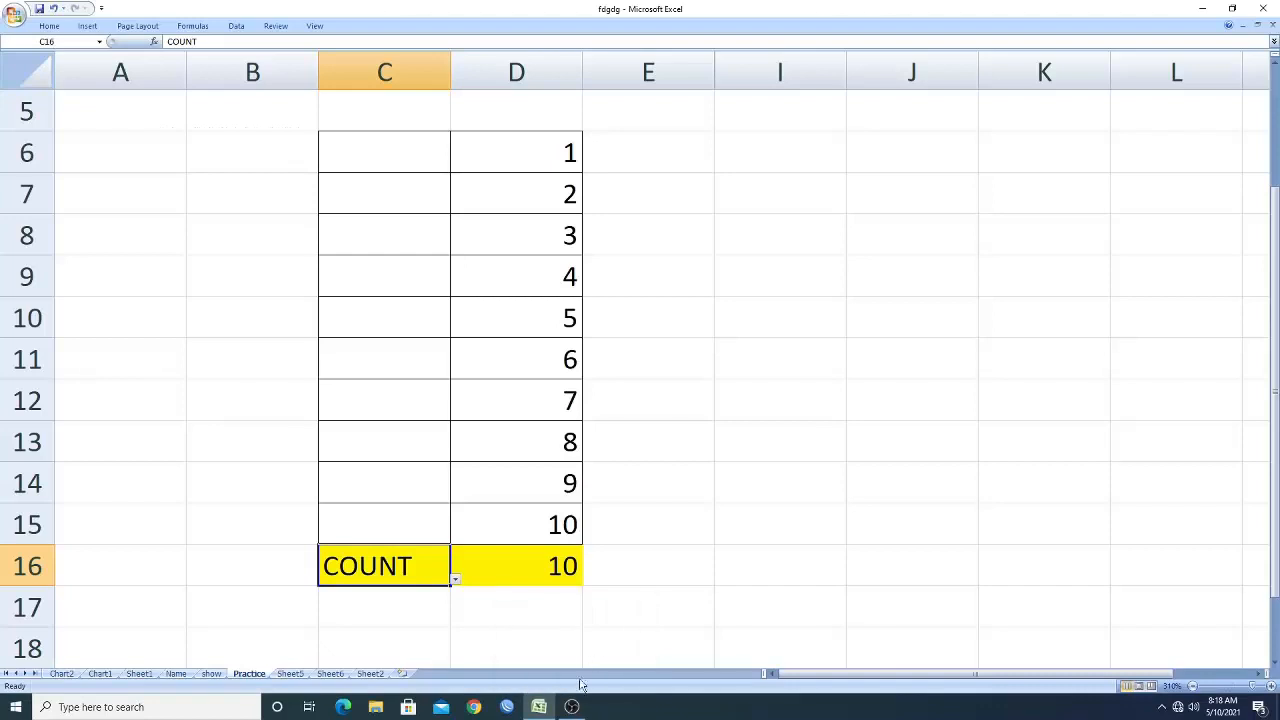
{"action": "mouse_move", "coordinate": [575, 706]}
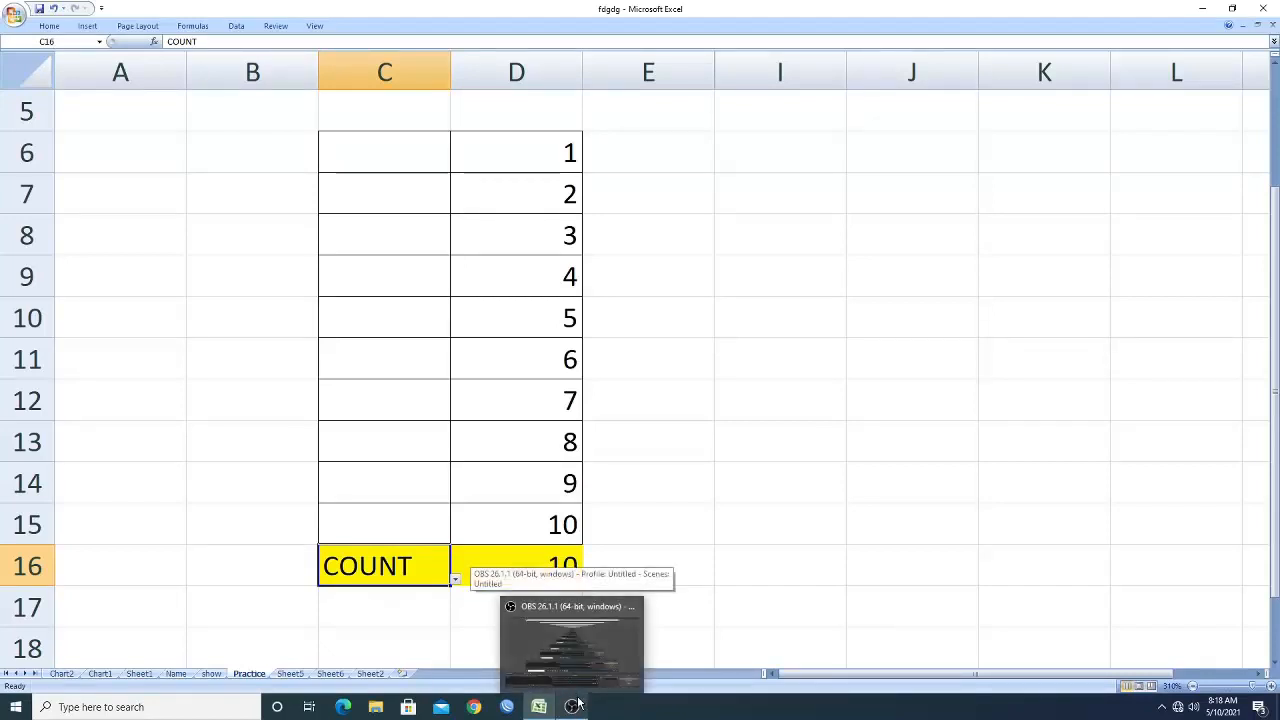